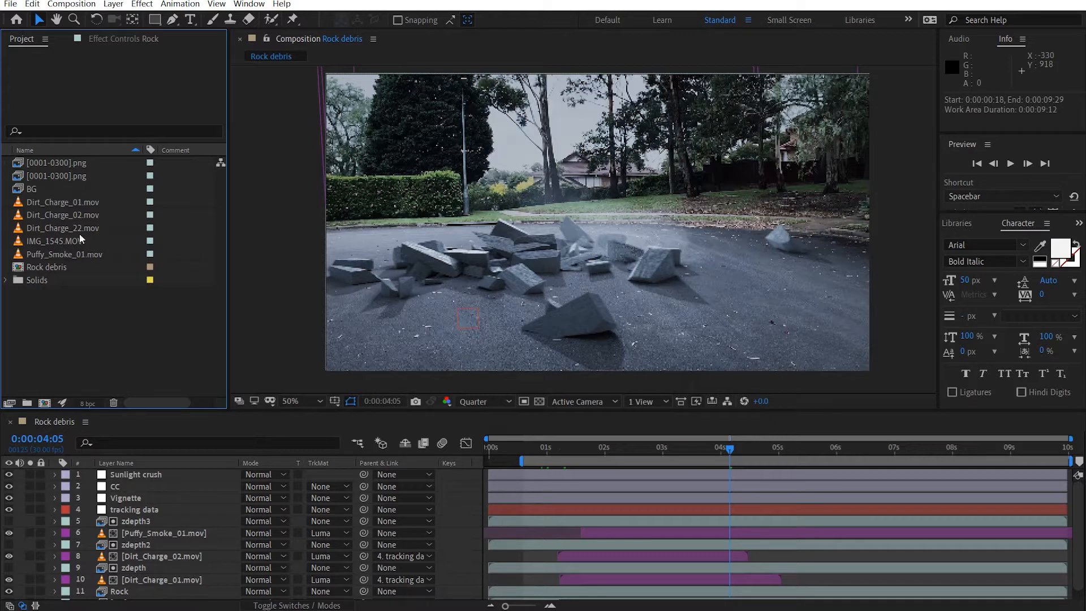
# Create a new composition from the BG footage and preview its opening before returning to the first frame.
pyautogui.click(73, 174)
pyautogui.press('Up')
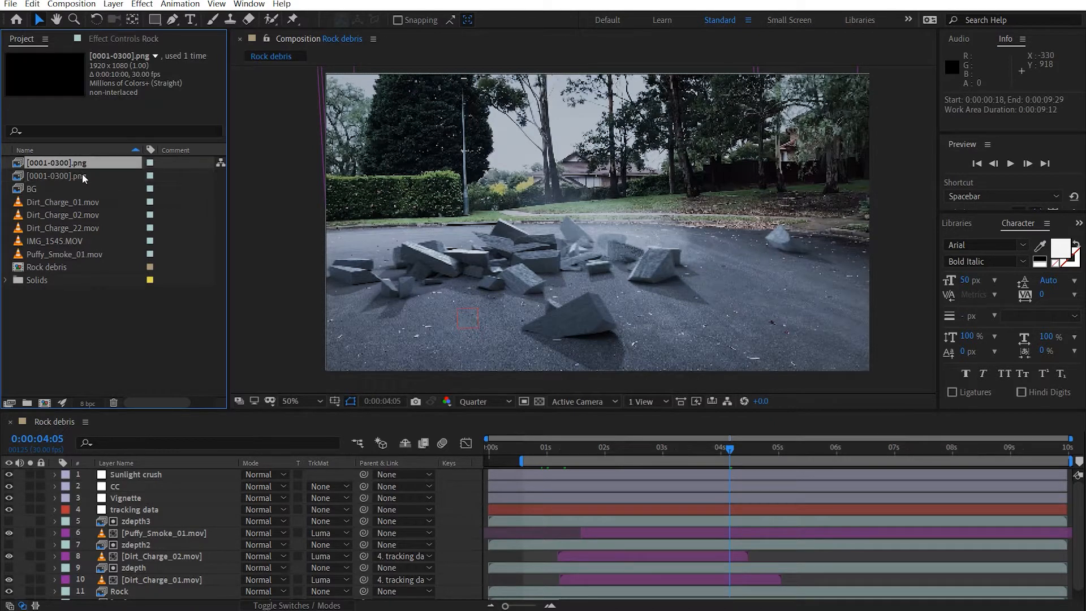
pyautogui.click(48, 192)
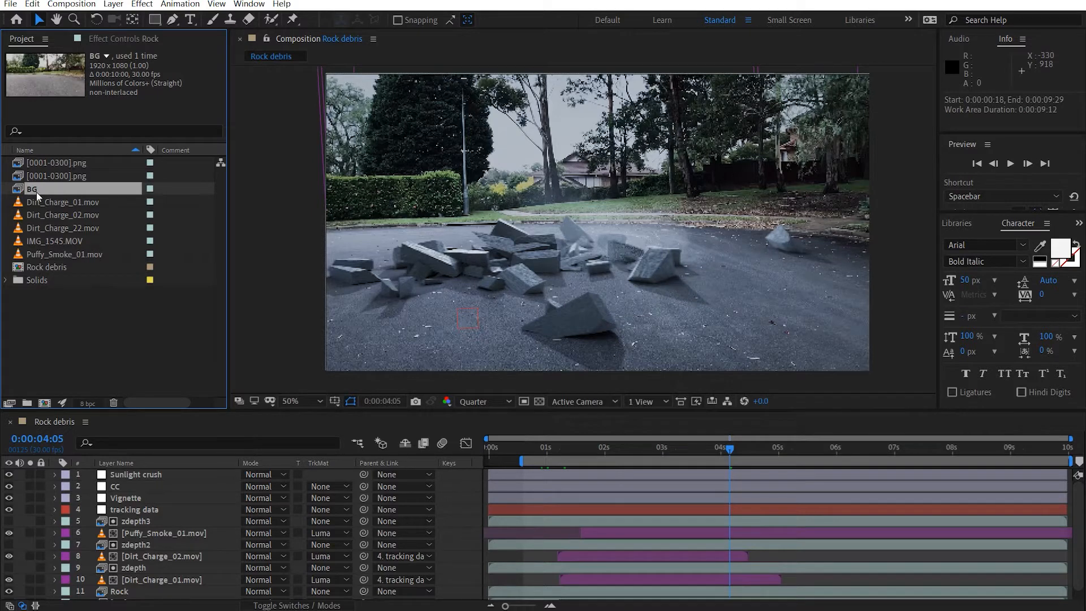
pyautogui.moveTo(36, 192); pyautogui.dragTo(46, 403)
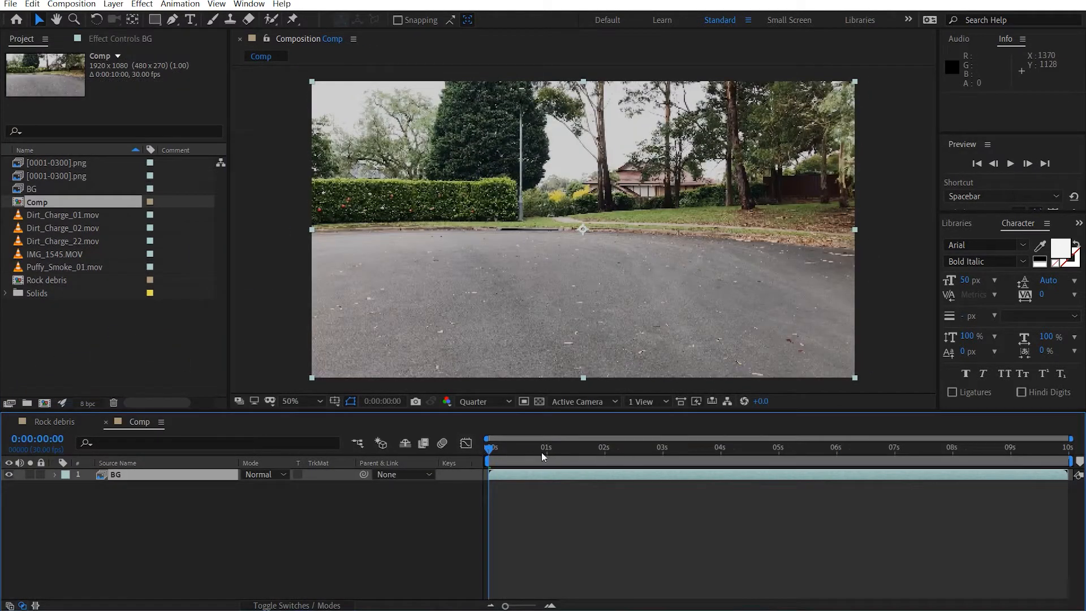
pyautogui.moveTo(542, 452)
pyautogui.mouseDown()
pyautogui.moveTo(970, 454)
pyautogui.moveTo(523, 450)
pyautogui.mouseUp()
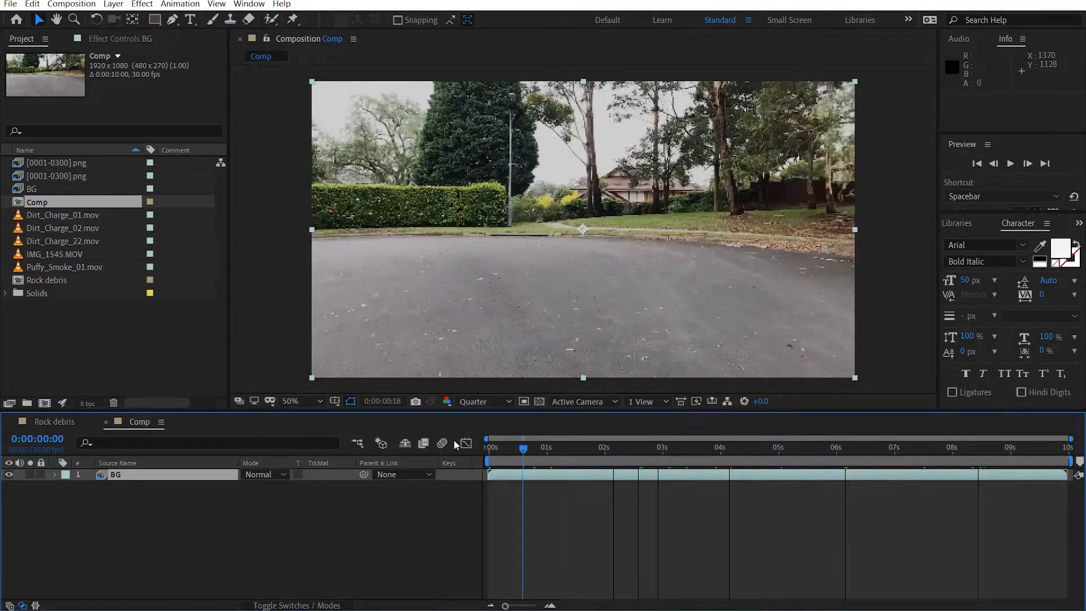
pyautogui.press('Home')
# Add both [0001-0300].png sequences above the BG layer and hide the topmost one.
pyautogui.click(144, 324)
pyautogui.click(81, 175)
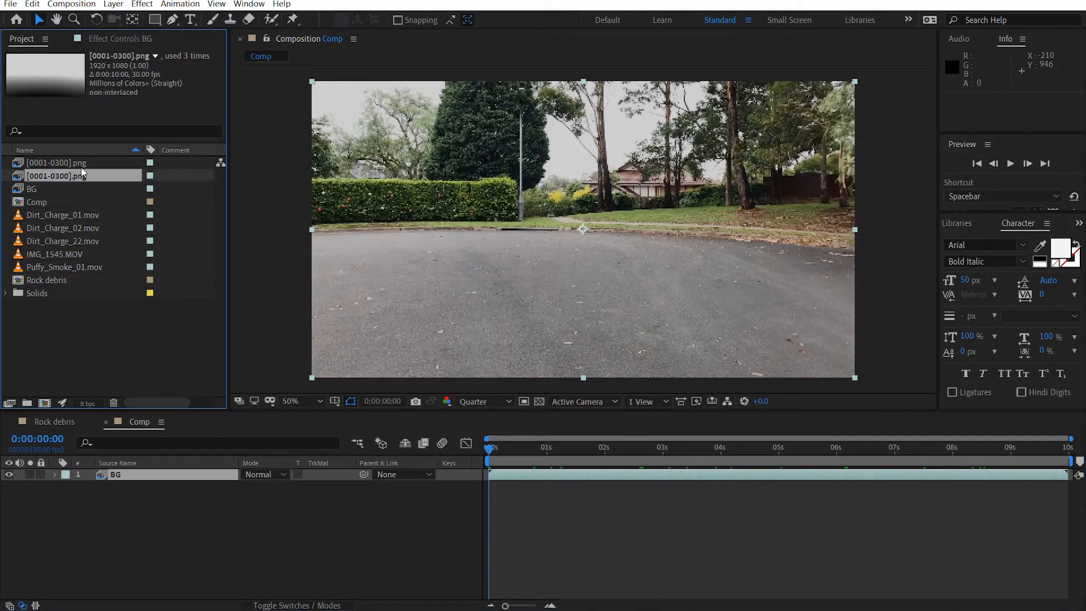
pyautogui.keyDown('shift'); pyautogui.click(80, 167); pyautogui.keyUp('shift')
pyautogui.moveTo(73, 168); pyautogui.dragTo(164, 480)
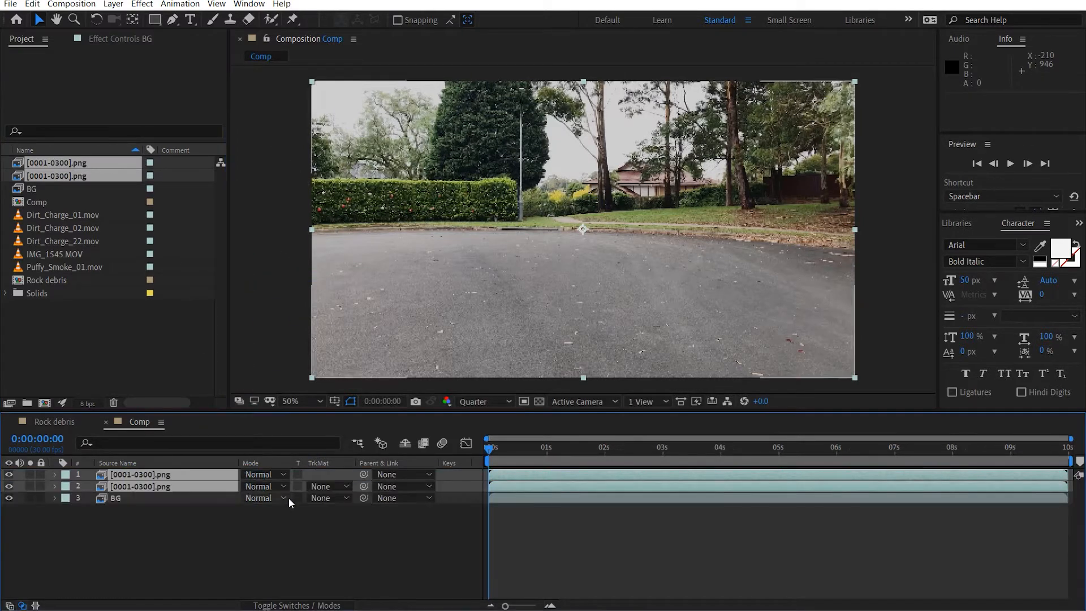
pyautogui.click(11, 474)
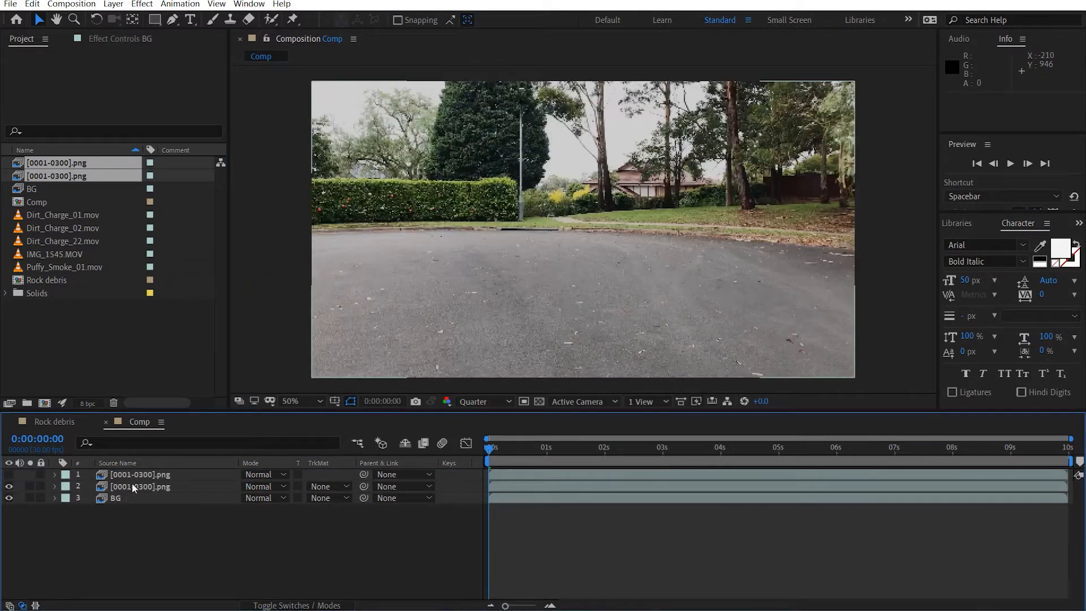
# Rename the visible [0001-0300].png layer containing the debris render to "rock".
pyautogui.click(151, 487)
pyautogui.moveTo(518, 456); pyautogui.dragTo(655, 459)
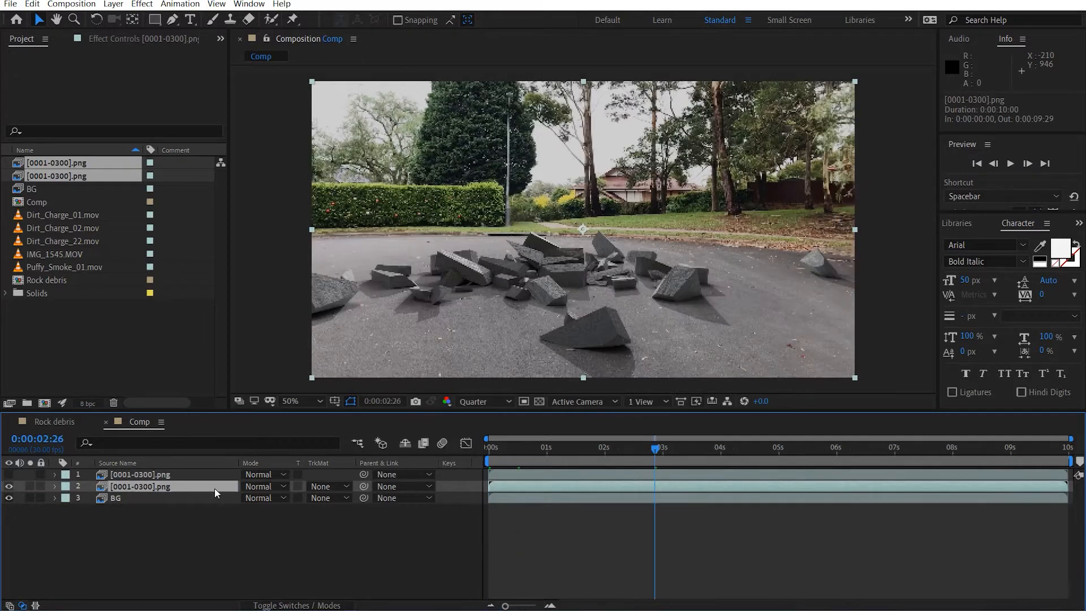
pyautogui.press('Return')
pyautogui.write('rock')
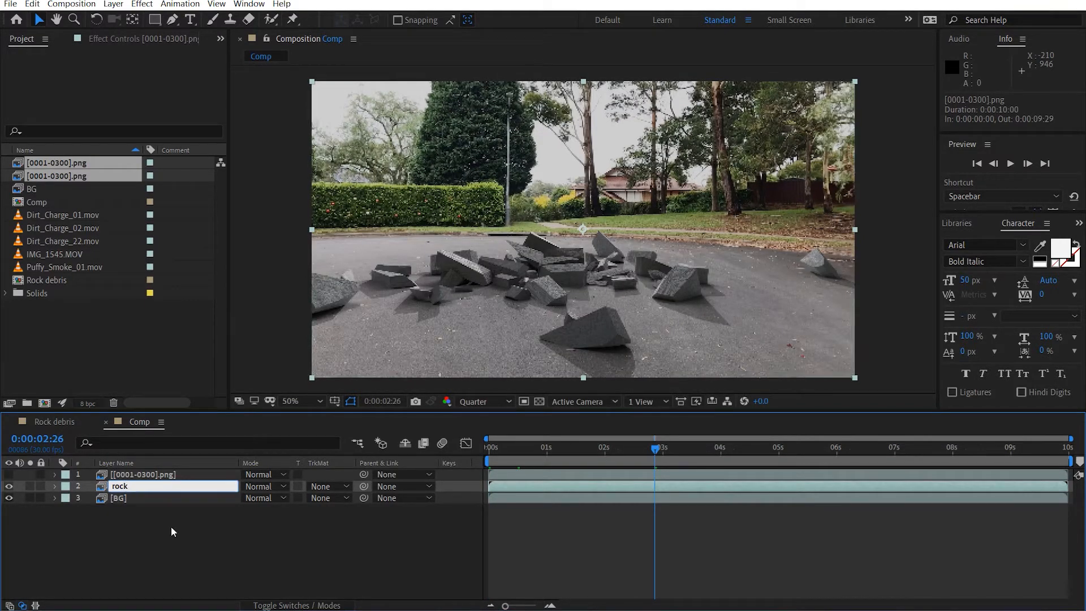
pyautogui.click(170, 526)
# Rename the hidden [0001-0300].png layer above rock to "z depth".
pyautogui.click(168, 477)
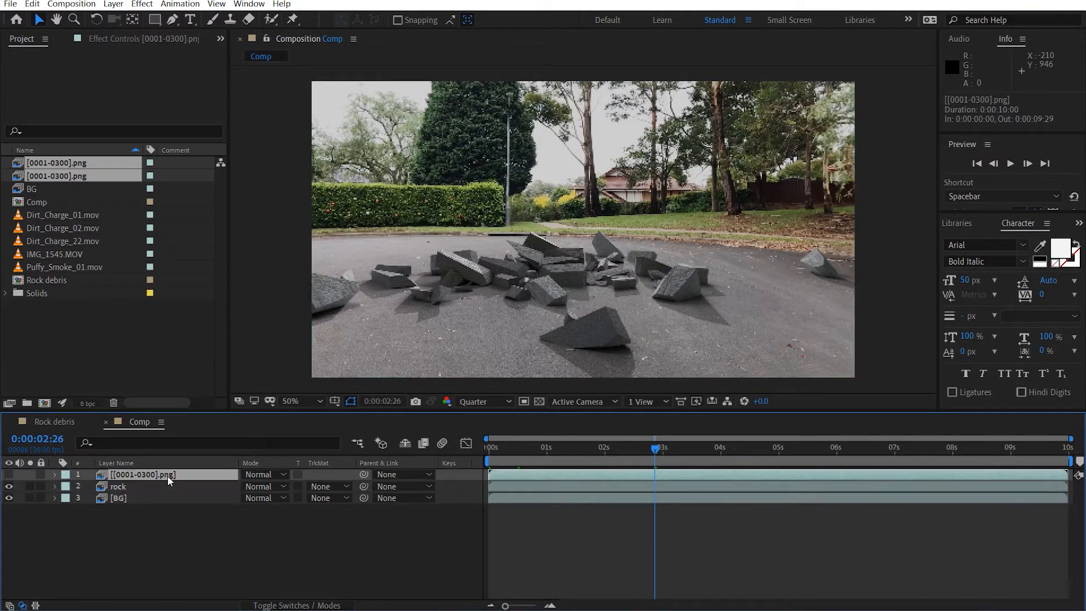
pyautogui.press('Return')
pyautogui.write('z de')
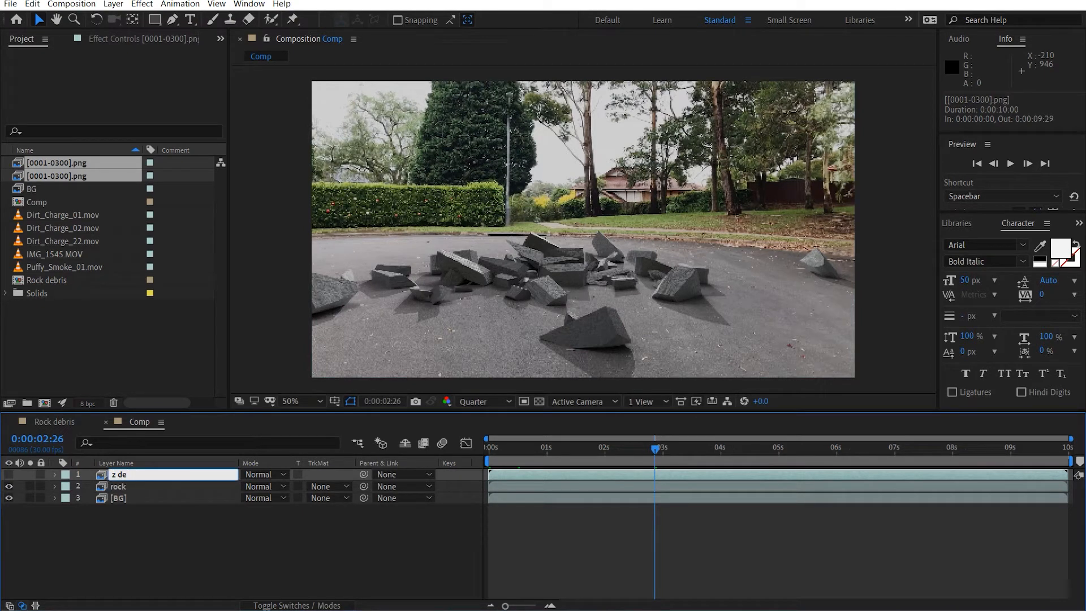
pyautogui.write('pth')
pyautogui.click(152, 519)
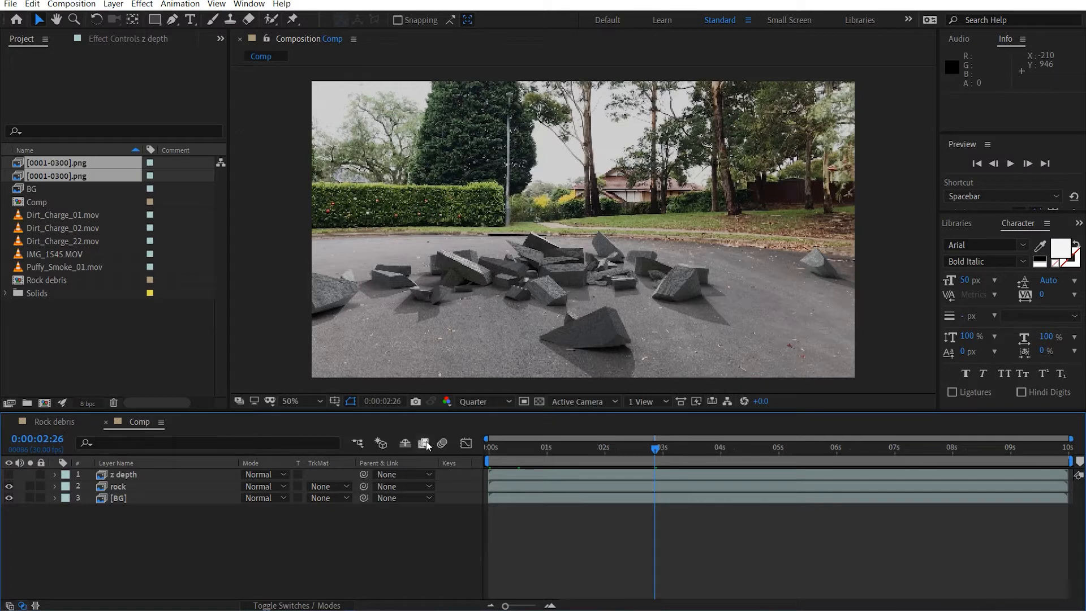
# At 0:00:00:27, hide the rock layer and set the composition preview resolution to Full.
pyautogui.click(541, 450)
pyautogui.click(10, 487)
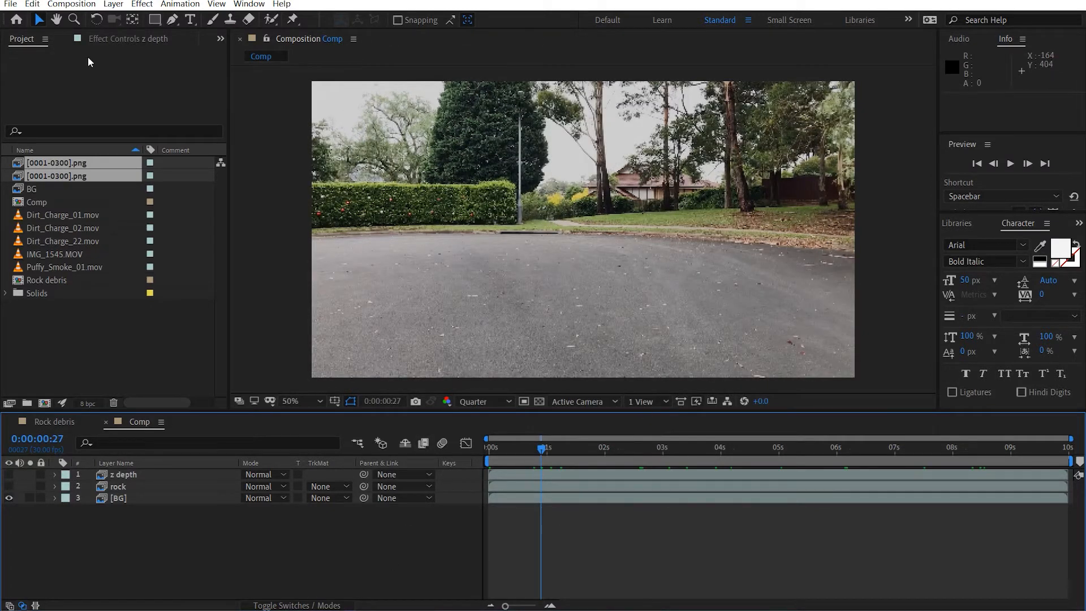
pyautogui.click(474, 401)
pyautogui.click(478, 434)
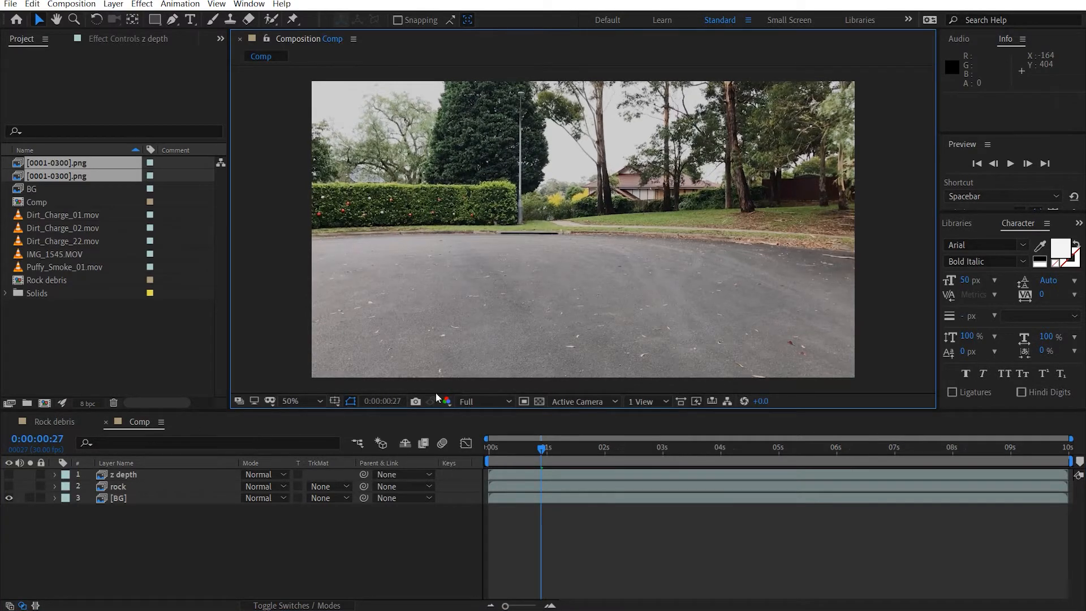
pyautogui.click(192, 565)
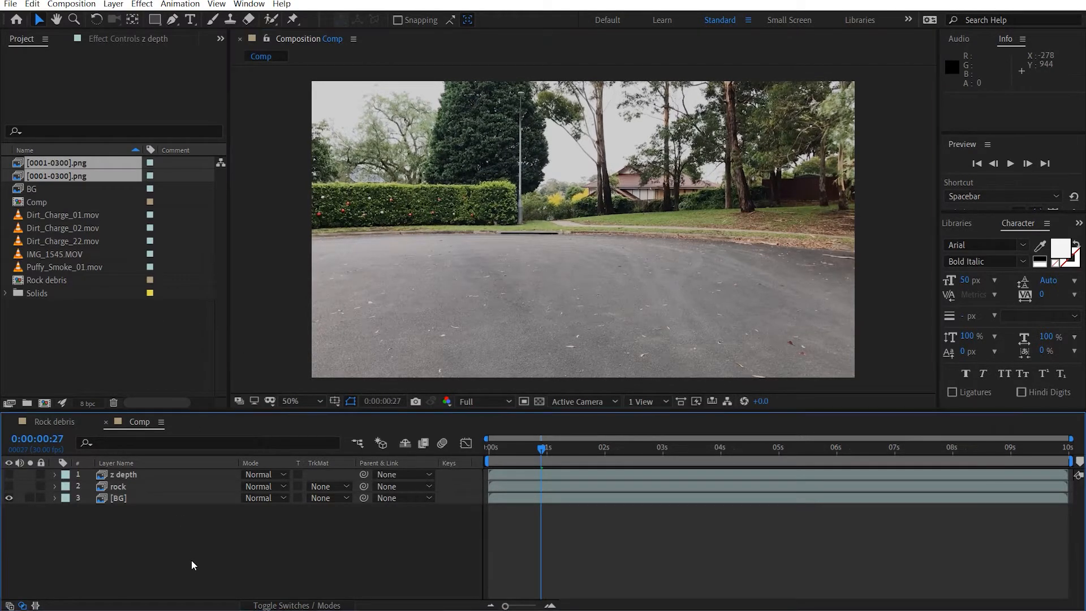
# Add a new null object layer to the composition.
pyautogui.click(113, 4)
pyautogui.click(281, 4)
pyautogui.click(116, 5)
pyautogui.click(116, 5)
pyautogui.moveTo(246, 16)
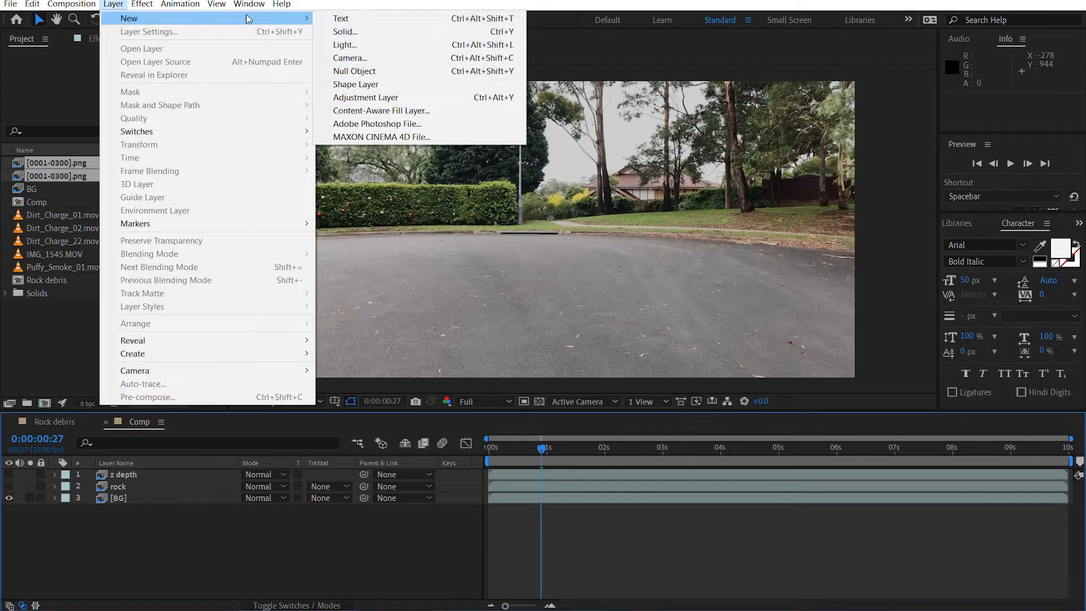
pyautogui.click(356, 71)
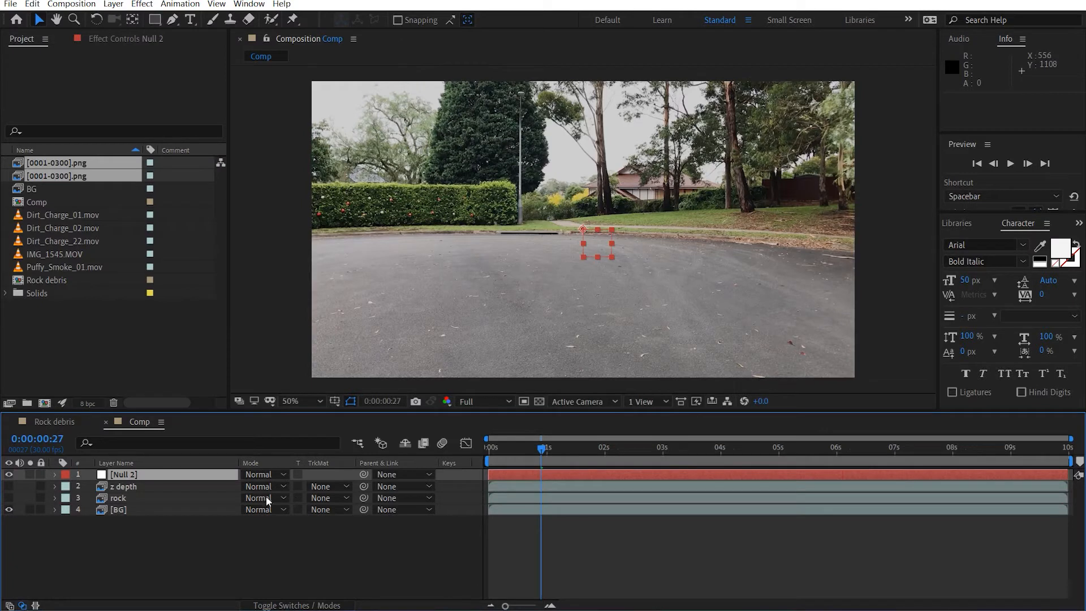
# Rename the null layer to "tracking data".
pyautogui.click(156, 476)
pyautogui.press('Return')
pyautogui.write('trac')
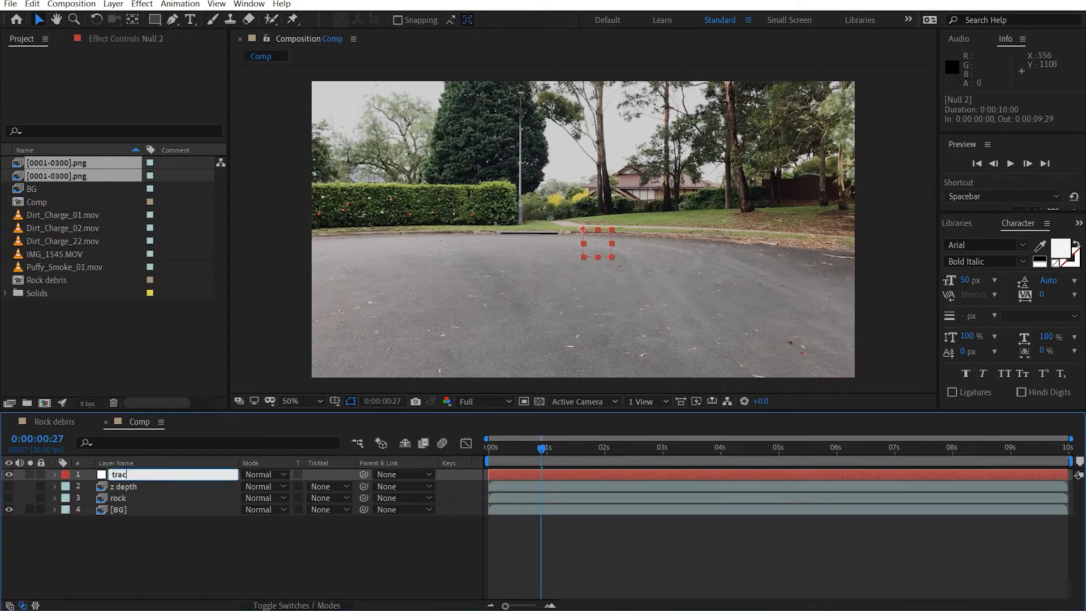
pyautogui.write('king data')
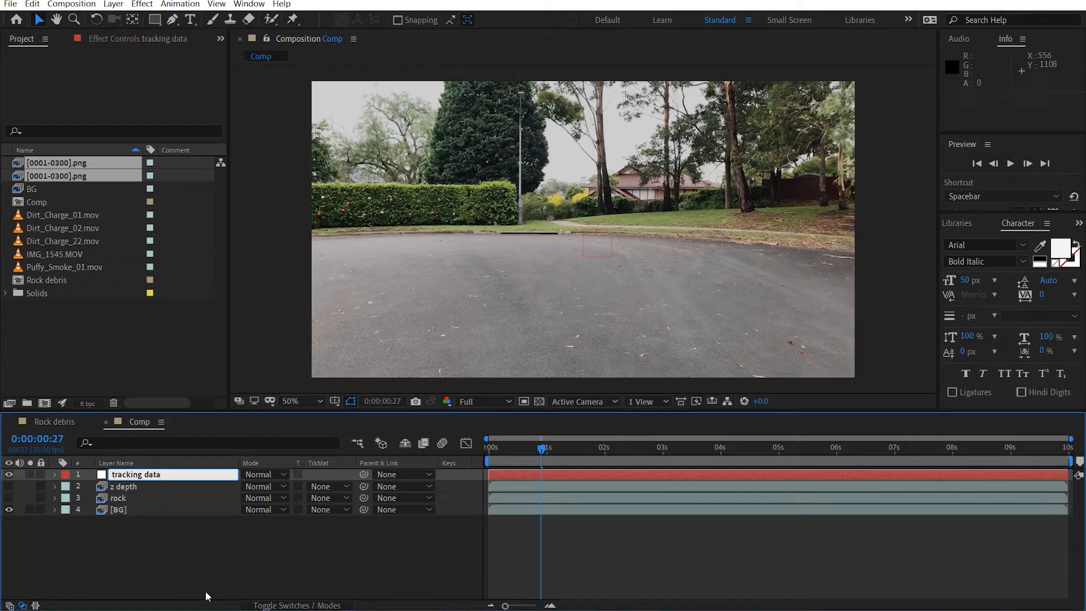
pyautogui.click(205, 592)
# Apply the Mocha AE effect to the BG layer and launch Mocha's tracking interface.
pyautogui.click(151, 510)
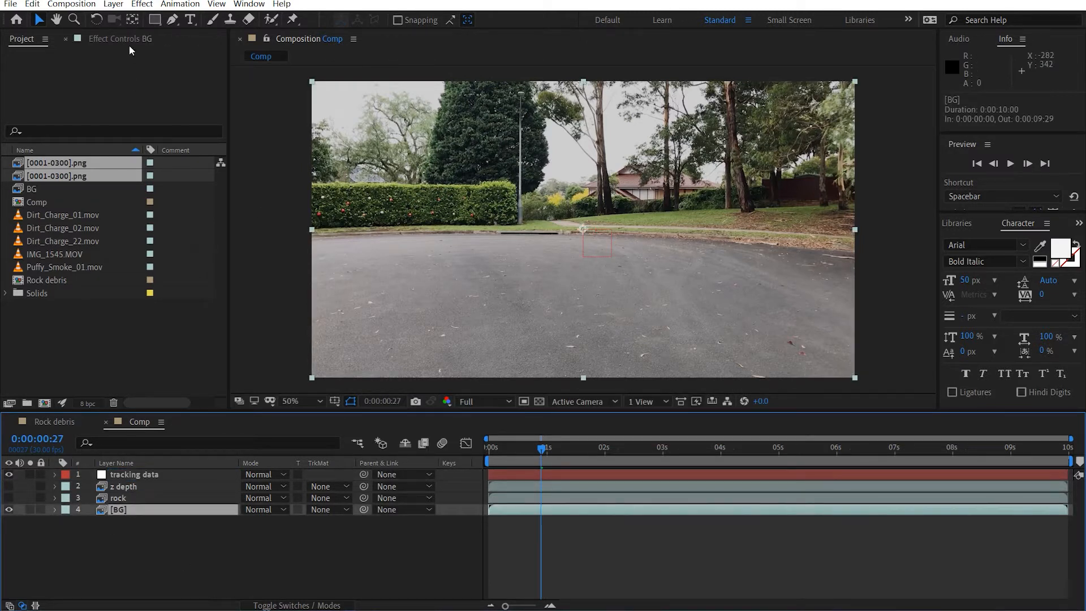
pyautogui.hotkey('ctrl', 'space')
pyautogui.write('moch')
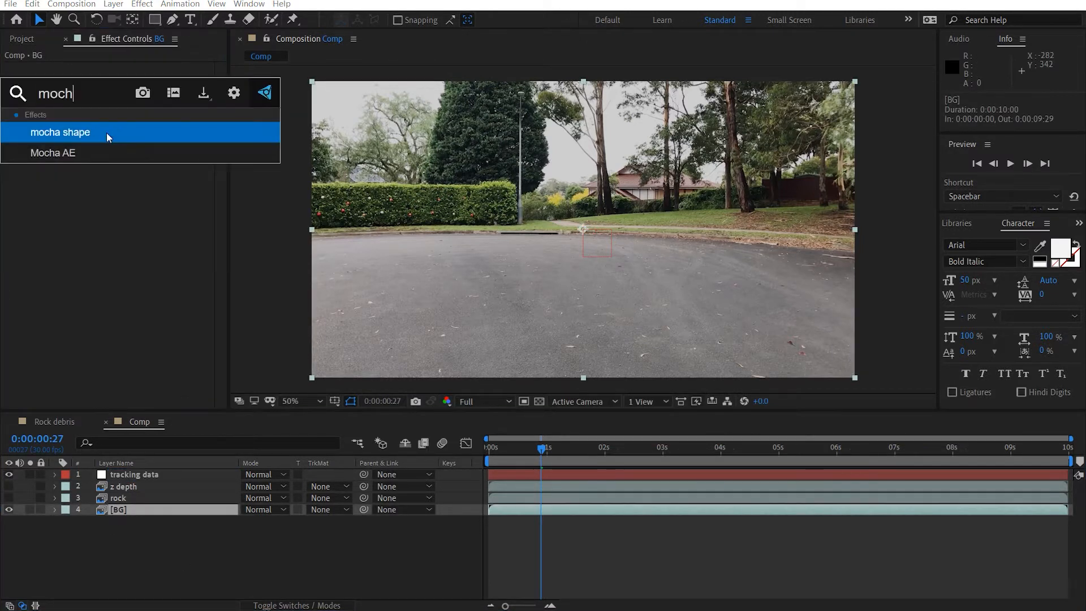
pyautogui.press('Down')
pyautogui.press('Return')
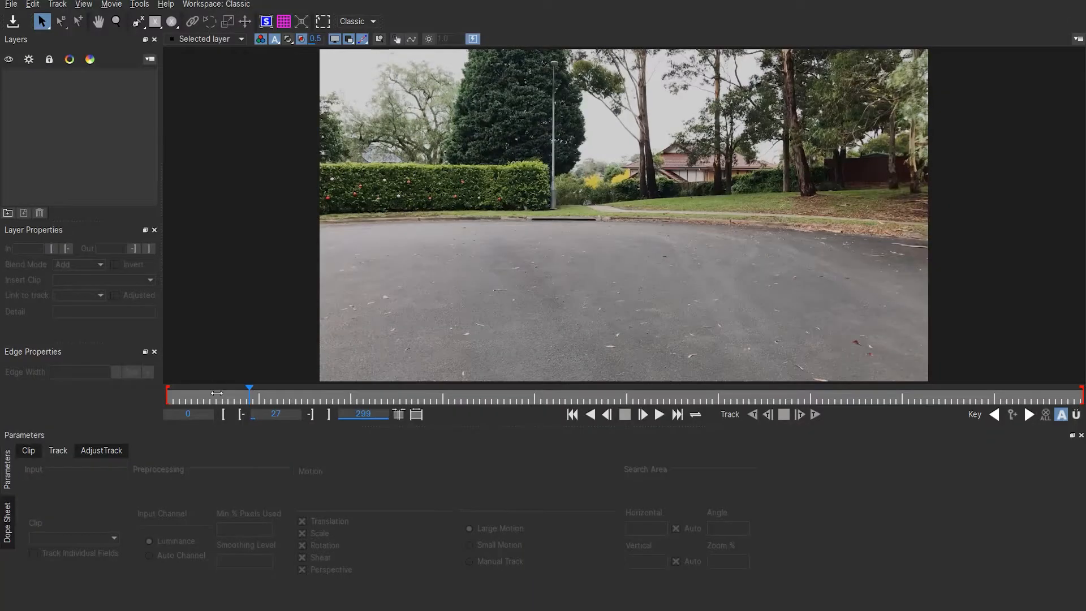
# At frame 1, draw a closed seven-to-eight-point spline around the central area of the road surface.
pyautogui.moveTo(216, 393); pyautogui.dragTo(169, 392)
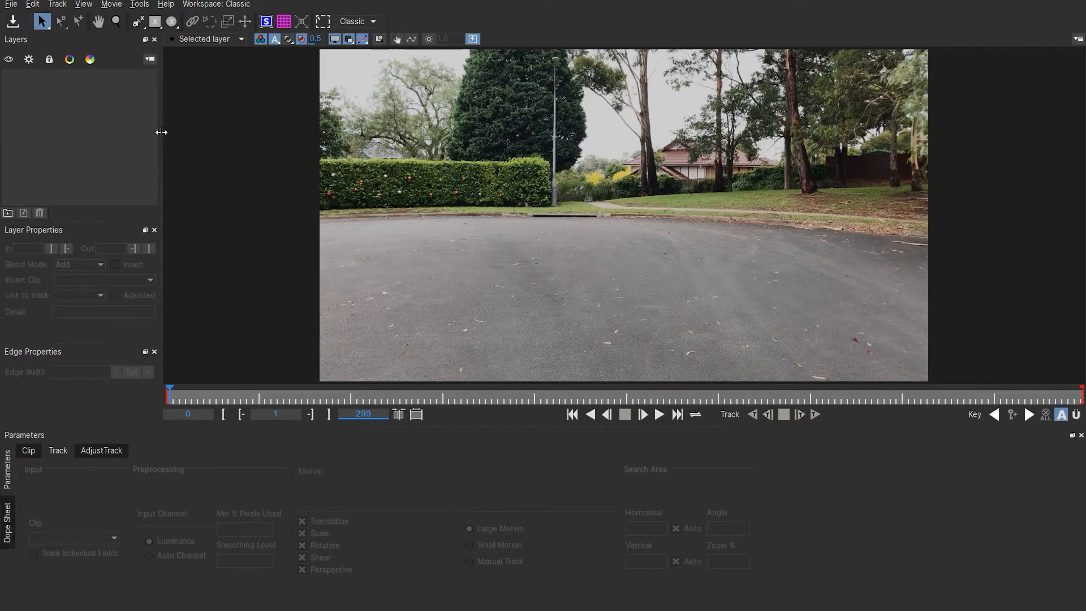
pyautogui.click(137, 21)
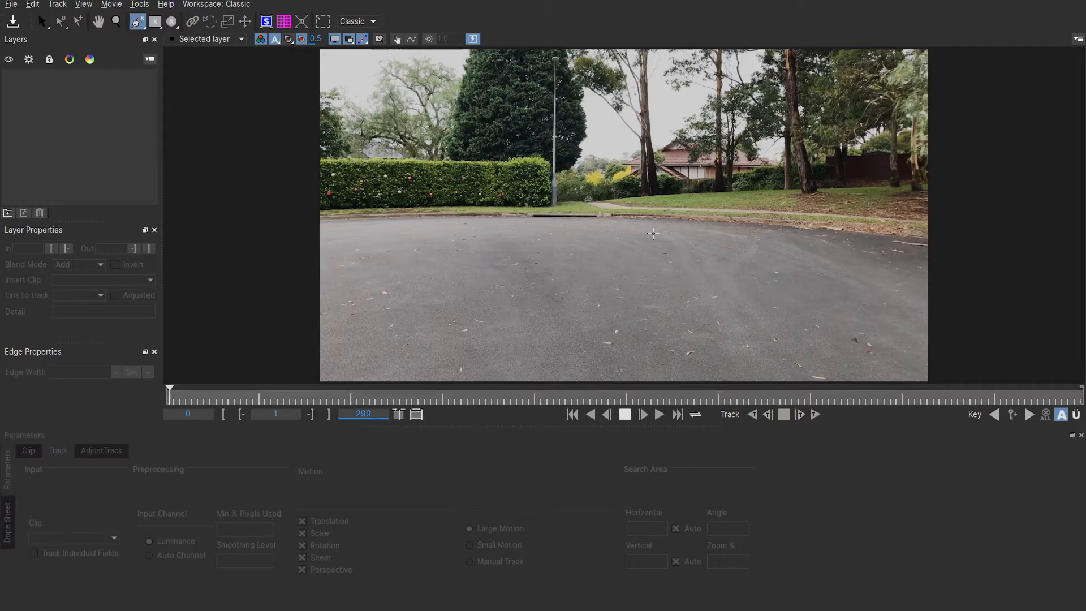
pyautogui.click(653, 233)
pyautogui.click(801, 240)
pyautogui.click(831, 317)
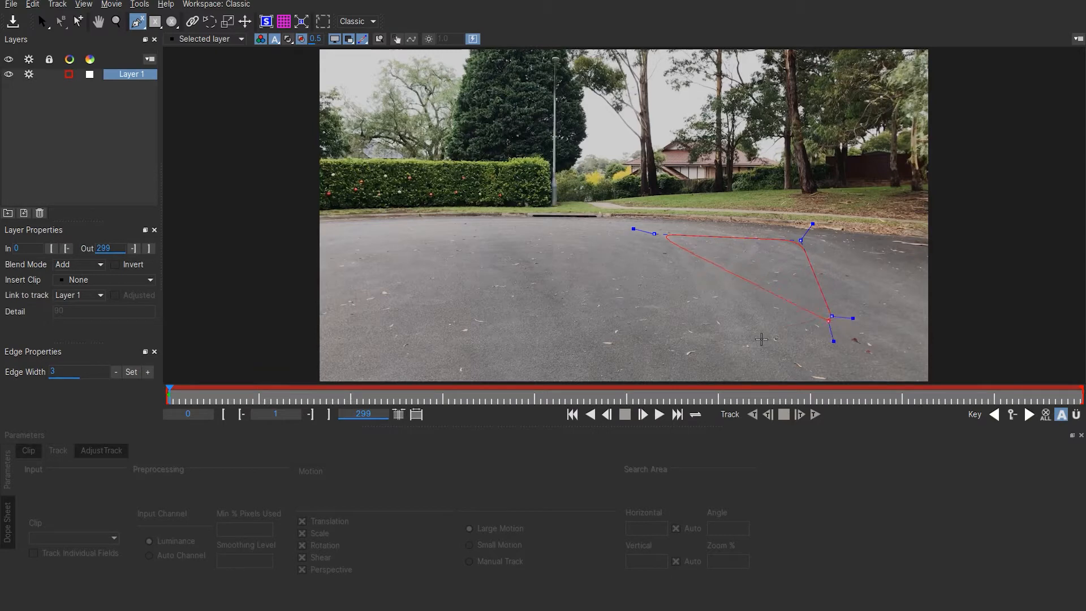
pyautogui.click(676, 344)
pyautogui.click(520, 331)
pyautogui.click(487, 257)
pyautogui.click(532, 232)
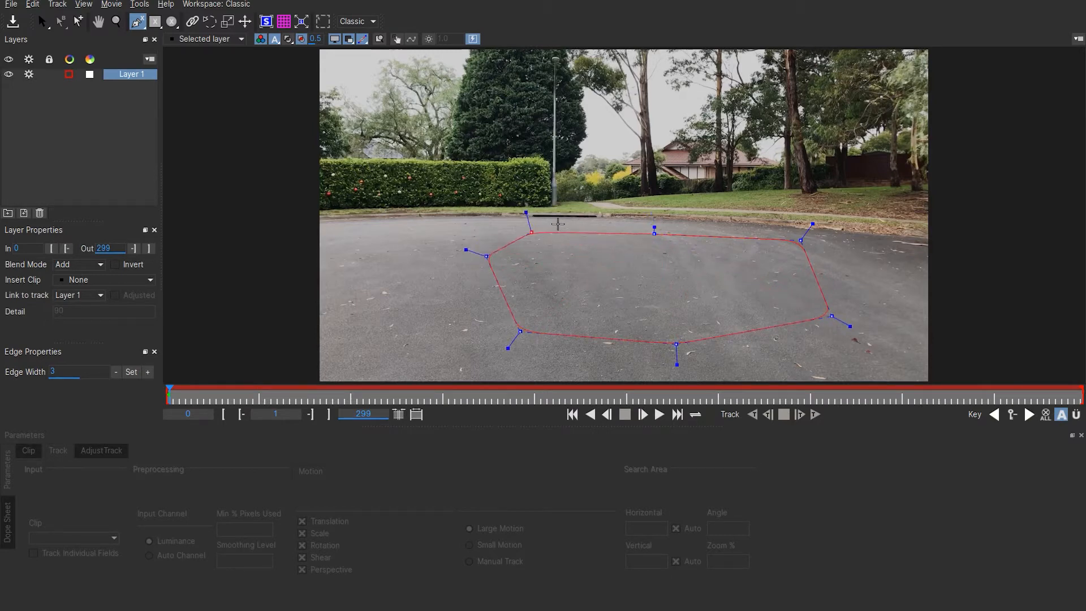
pyautogui.moveTo(532, 232); pyautogui.dragTo(599, 231)
pyautogui.rightClick(635, 232)
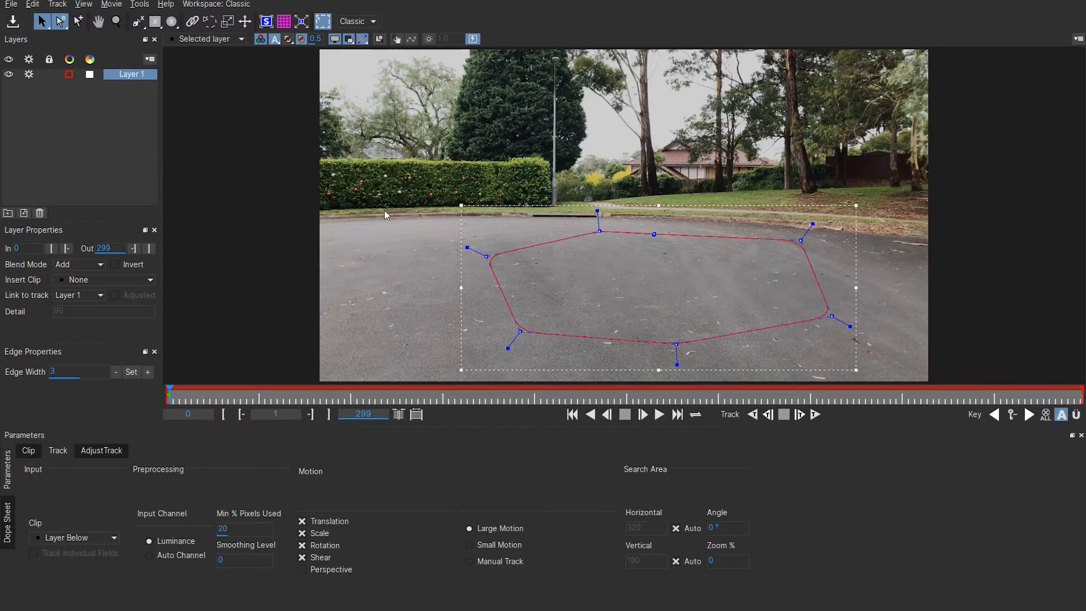
# Show the layer's planar surface, track the road shape forward to frame 299, and scrub back to review the track.
pyautogui.click(267, 30)
pyautogui.rightClick(267, 29)
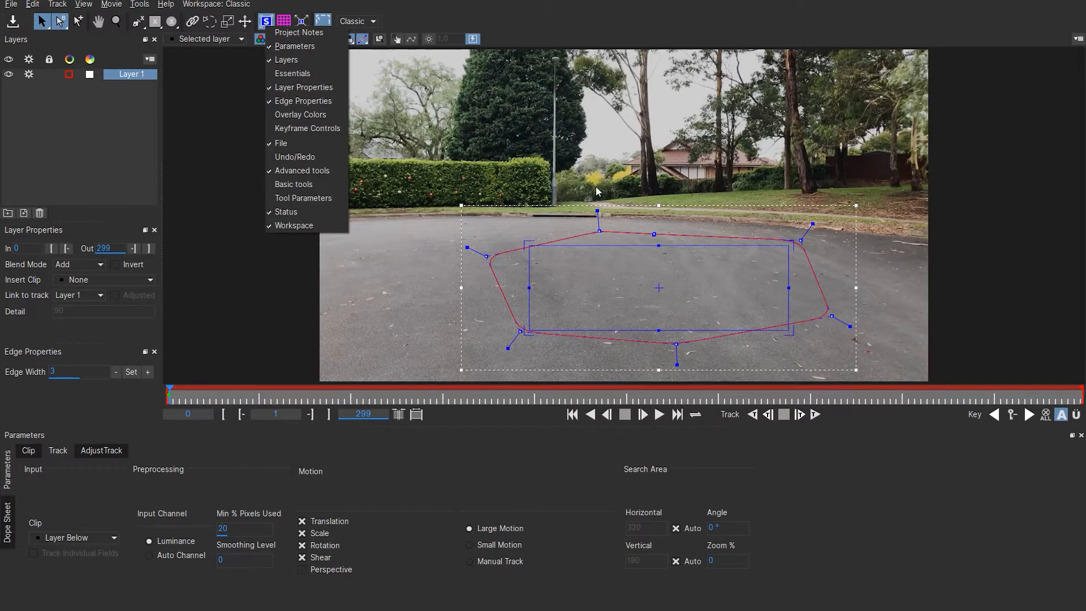
pyautogui.click(383, 226)
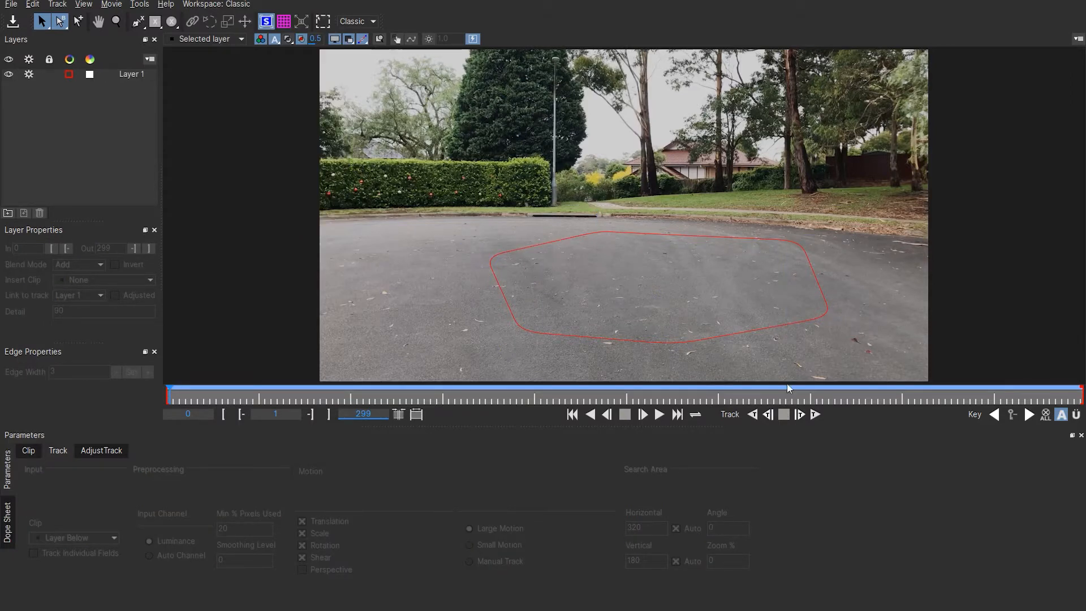
pyautogui.click(799, 414)
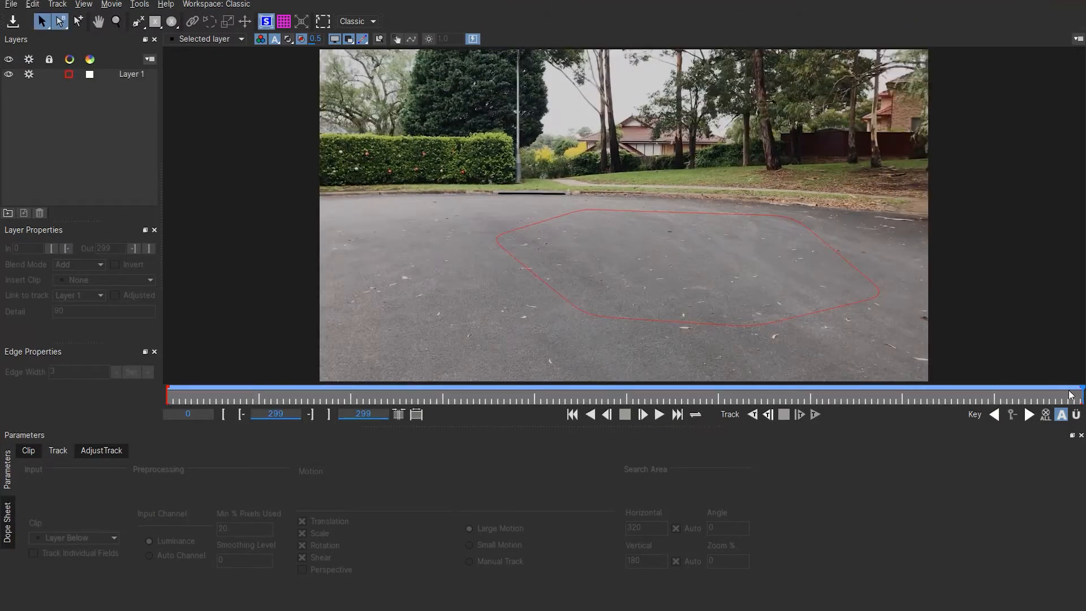
pyautogui.moveTo(1028, 388); pyautogui.dragTo(923, 395)
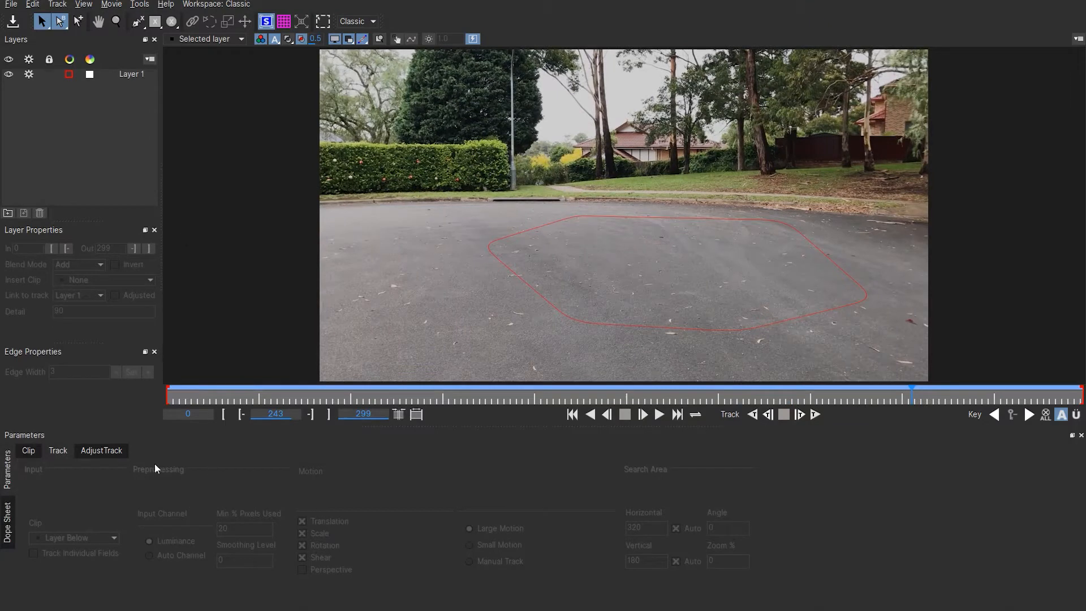
# Rename the tracked road layer to "Tracking floor".
pyautogui.click(57, 78)
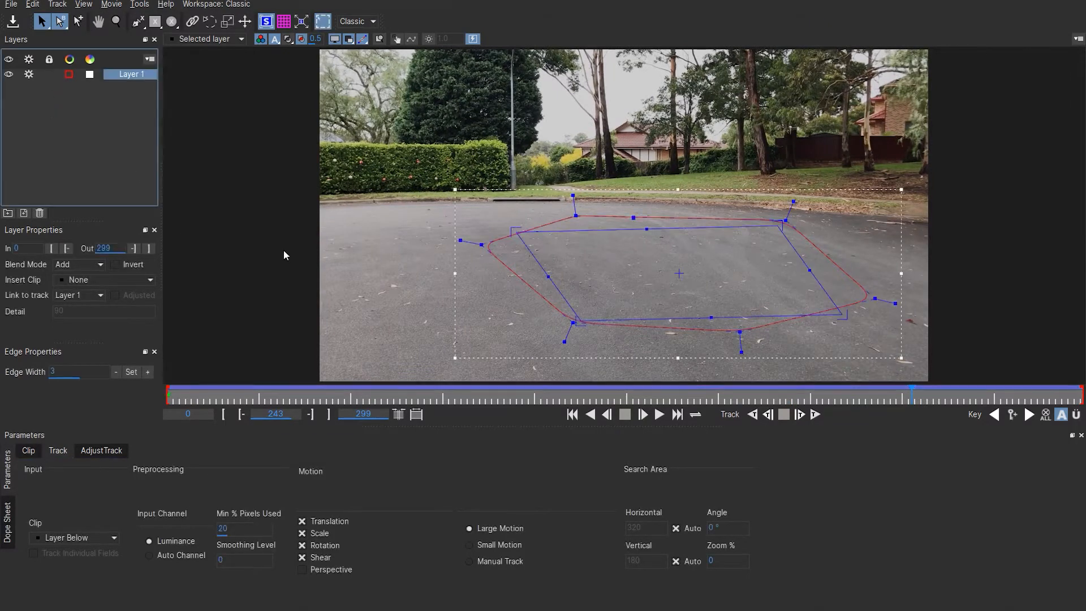
pyautogui.doubleClick(120, 77)
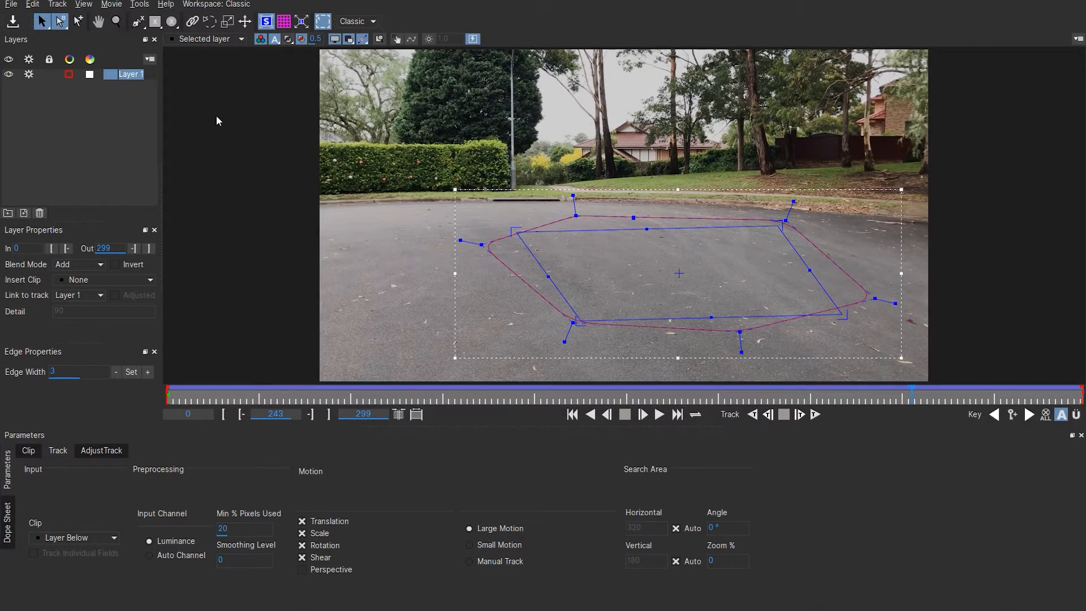
pyautogui.write('Tracking fl')
pyautogui.write('oor')
pyautogui.click(63, 155)
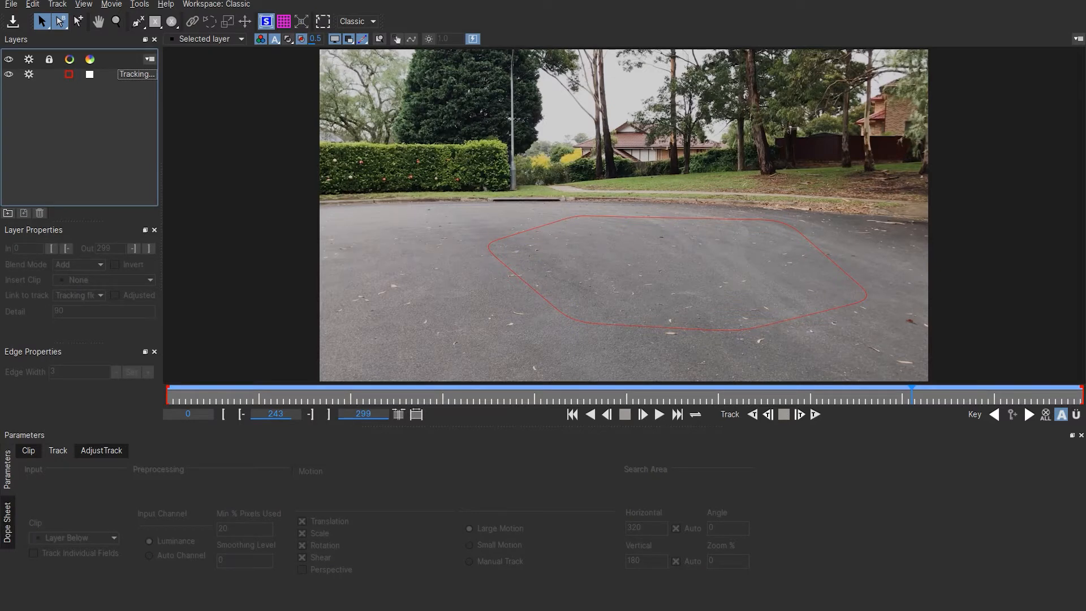
# Close Mocha with the track saved and expand the Tracking Data settings of the BG layer's Mocha AE effect.
pyautogui.click(1073, 1)
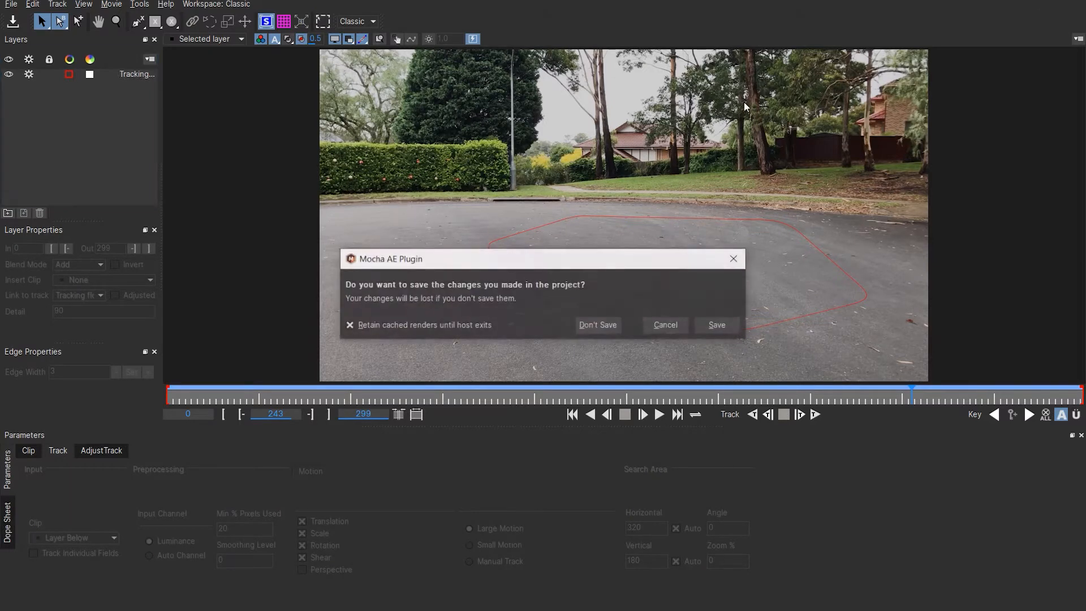
pyautogui.click(715, 326)
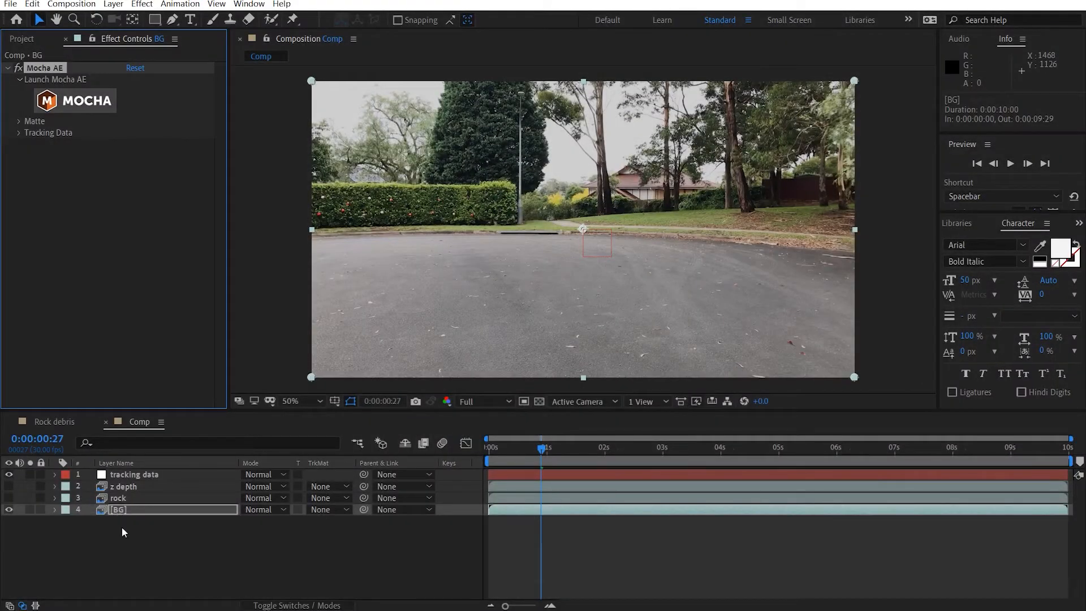
pyautogui.click(169, 541)
pyautogui.click(20, 131)
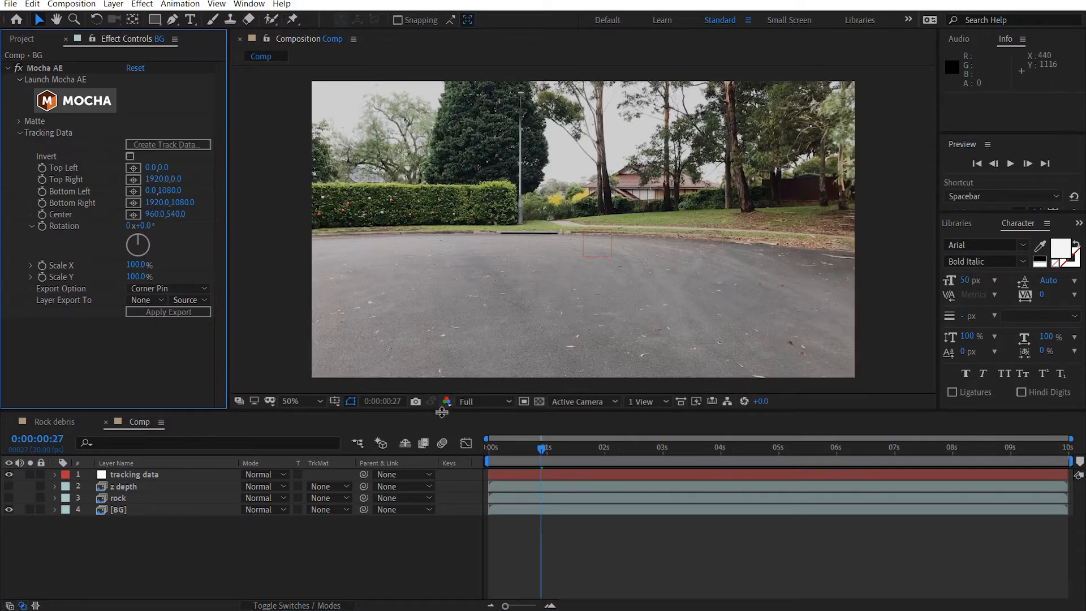
# At frame 0, set the Mocha export option to Transform and create track data from the Tracking floor layer.
pyautogui.moveTo(507, 451); pyautogui.dragTo(485, 449)
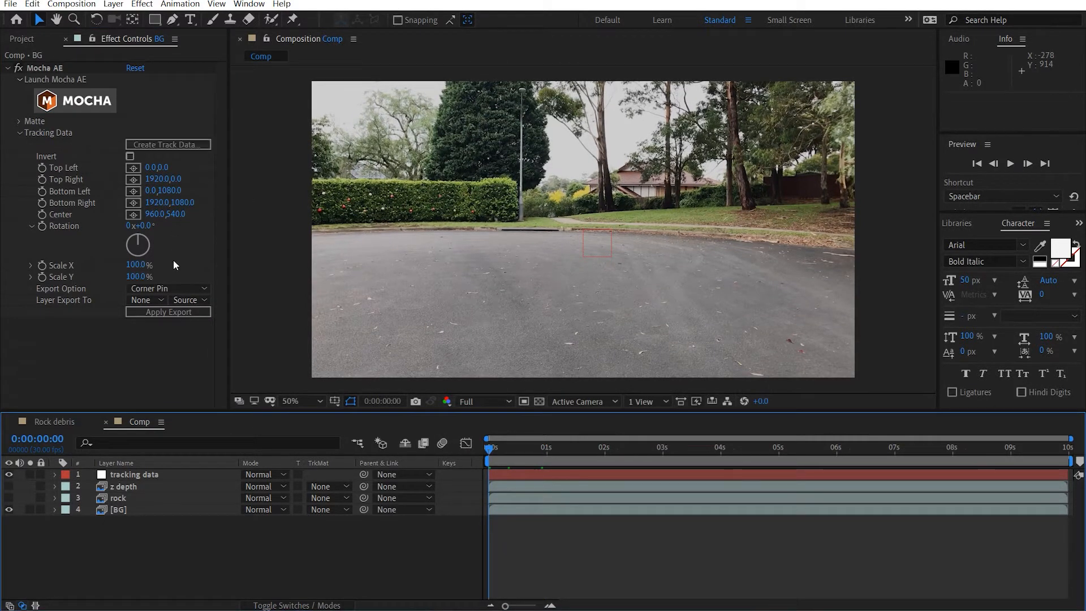
pyautogui.click(148, 300)
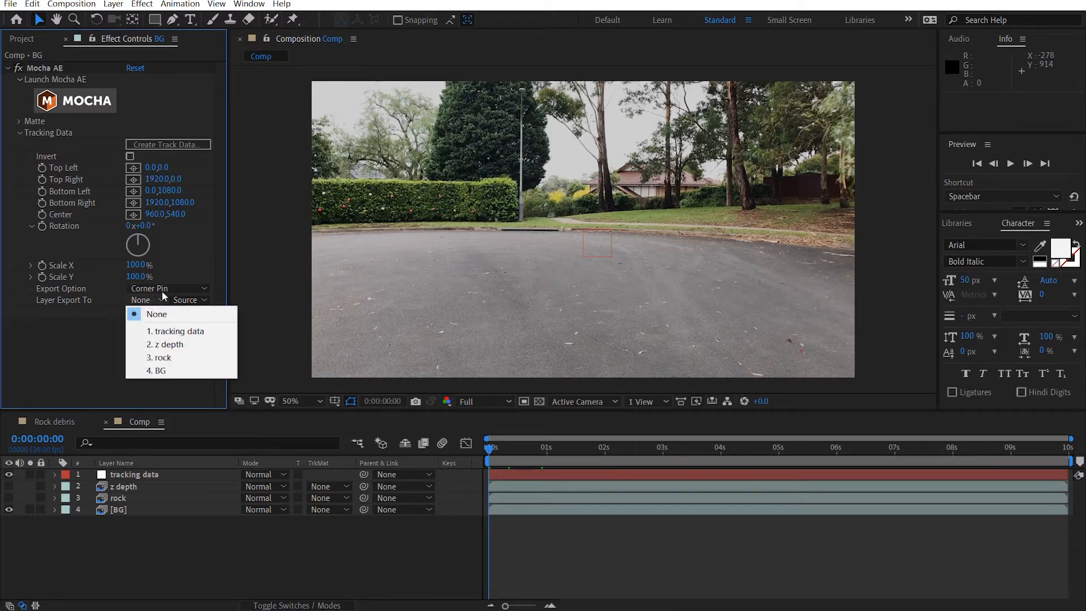
pyautogui.click(168, 288)
pyautogui.click(165, 329)
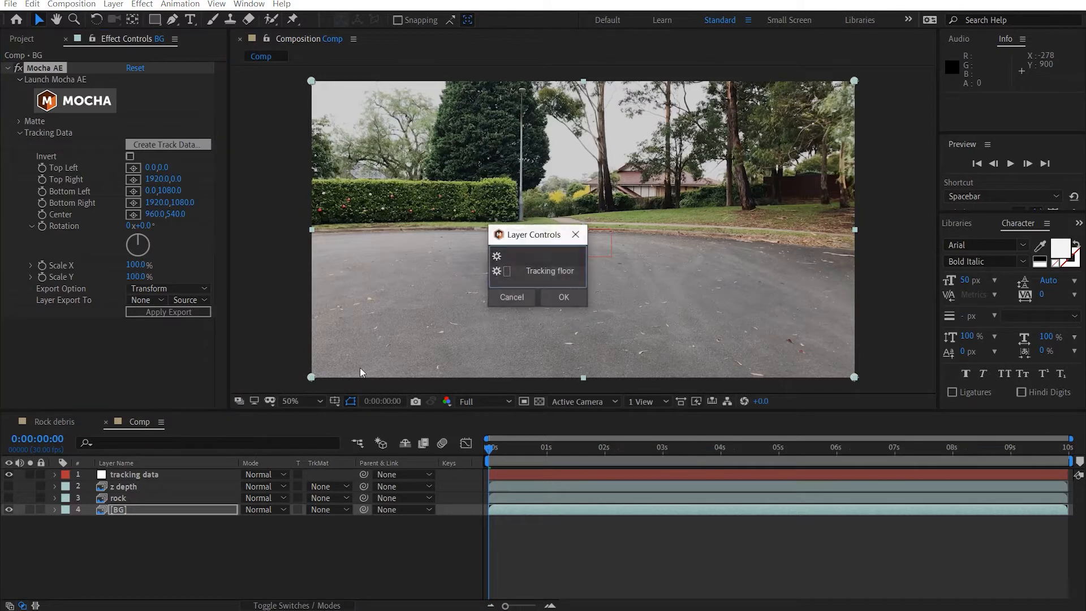
pyautogui.click(548, 270)
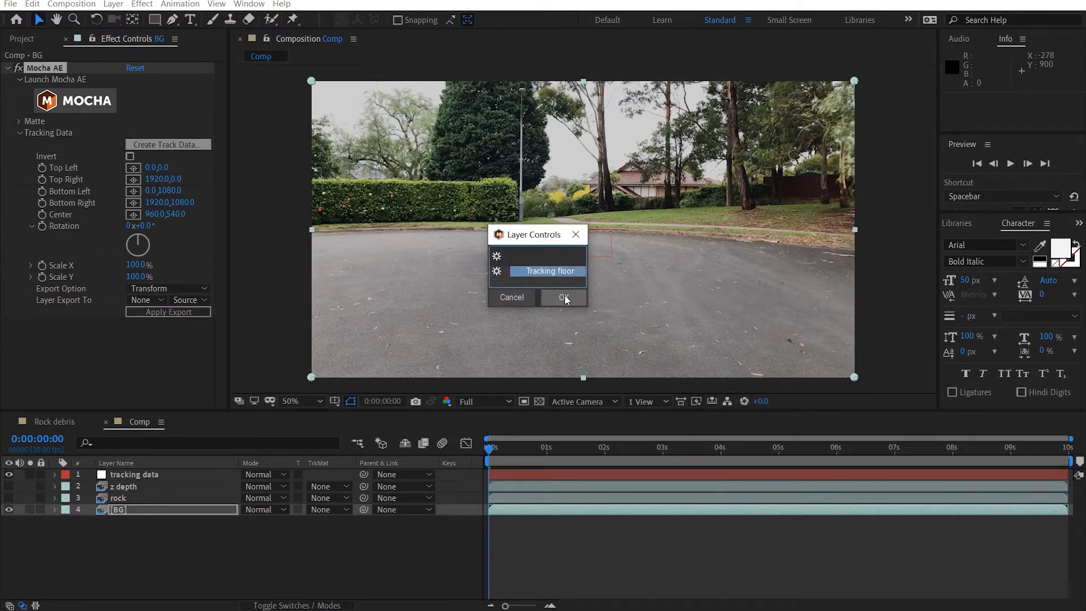
pyautogui.click(565, 296)
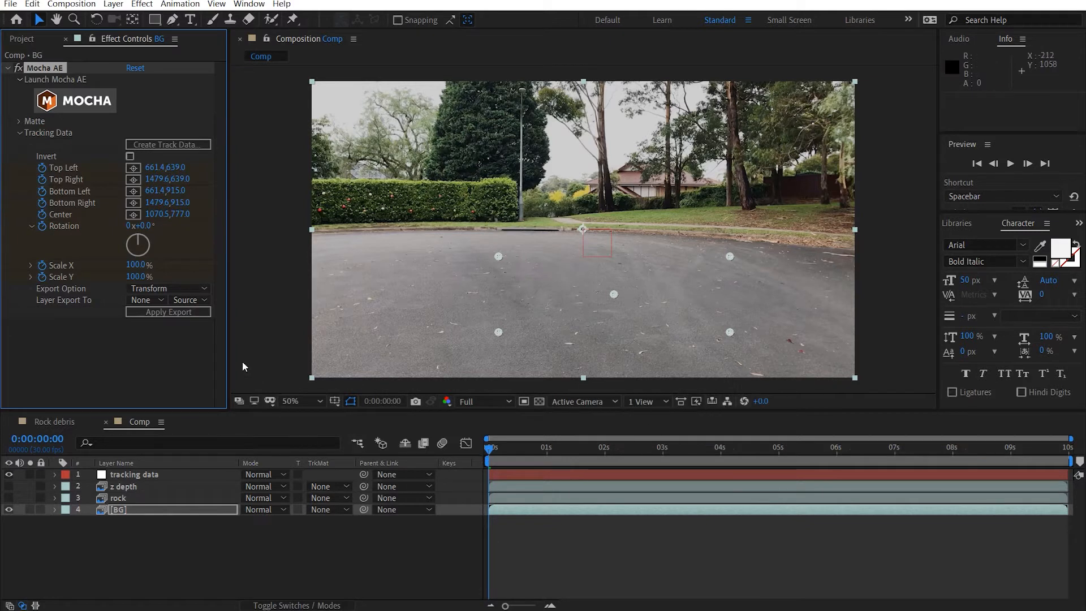
# Set the tracking data null as the export target layer and apply the Transform export.
pyautogui.click(194, 302)
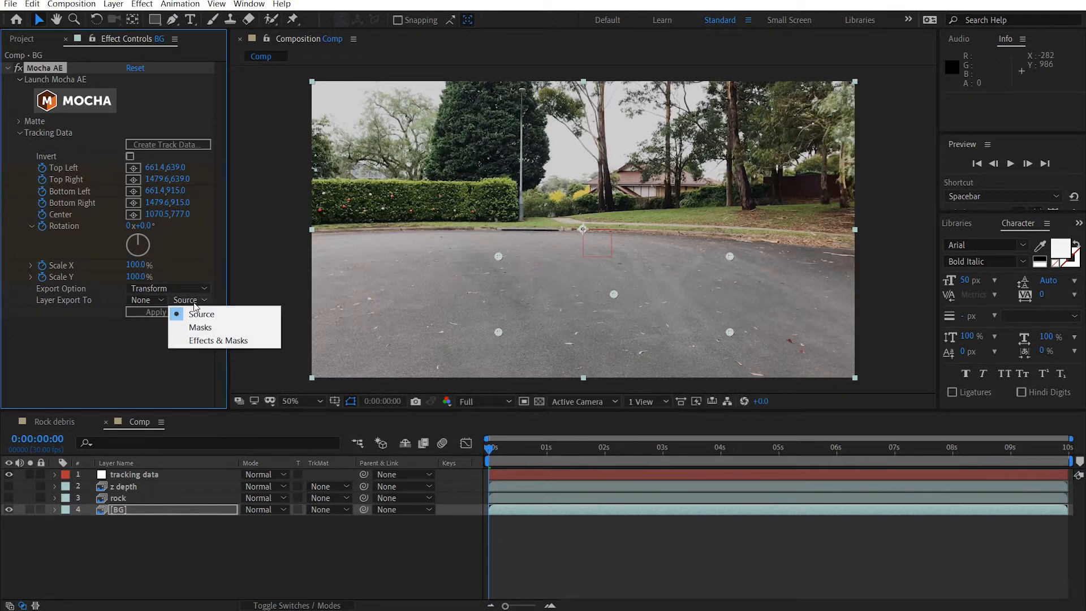
pyautogui.click(169, 289)
pyautogui.click(97, 300)
pyautogui.click(146, 300)
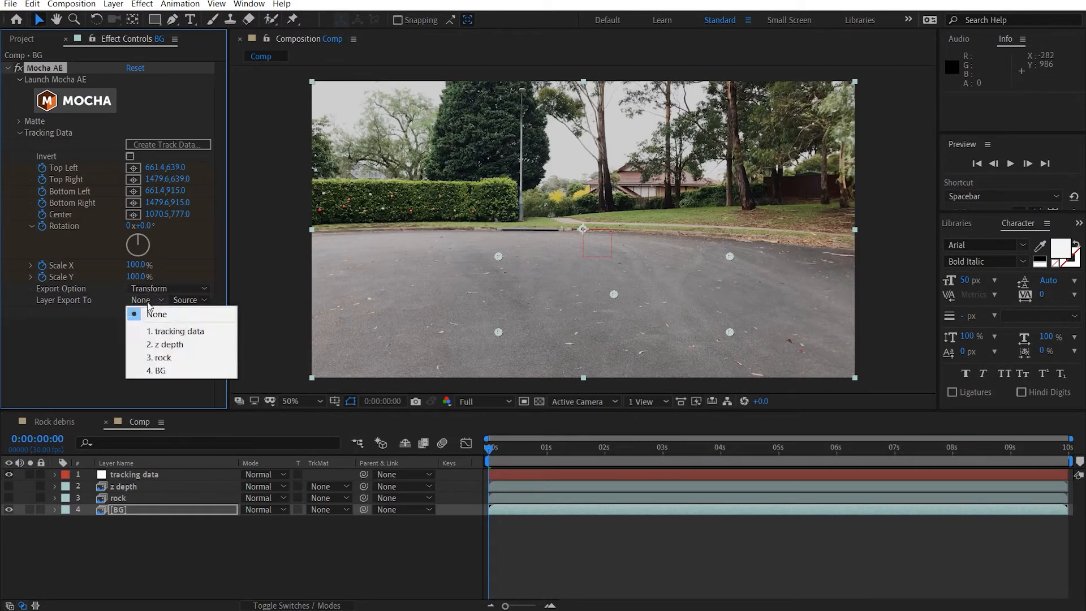
pyautogui.click(164, 330)
pyautogui.click(138, 311)
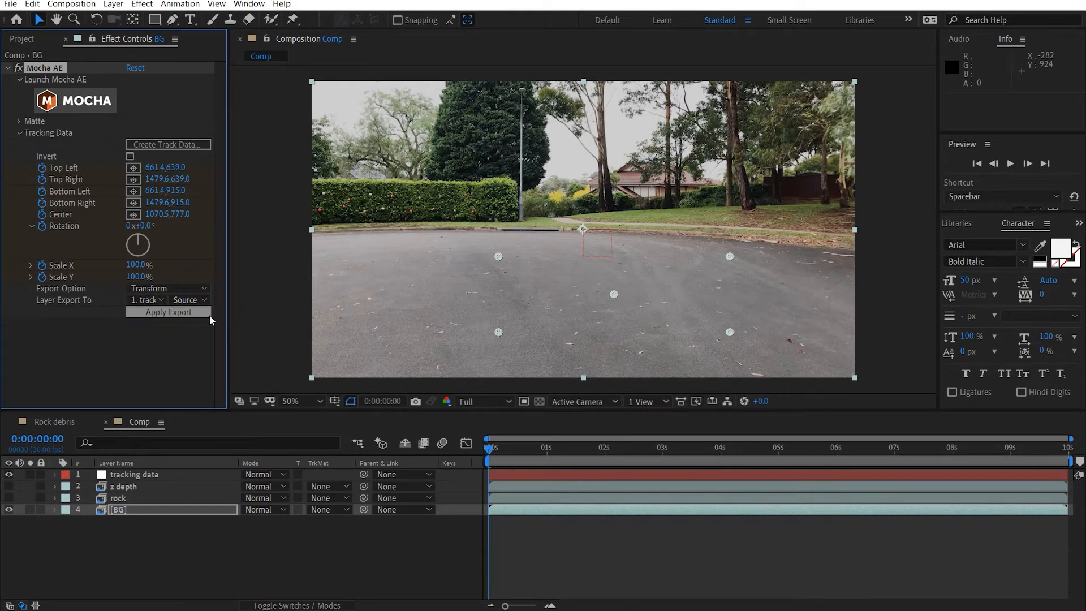
pyautogui.click(157, 313)
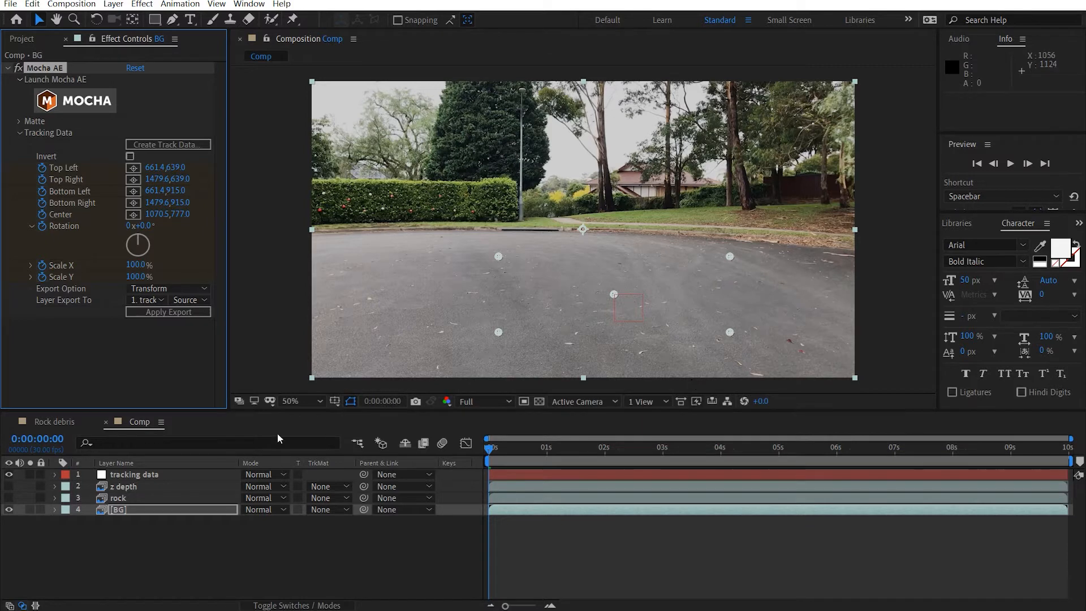
# Reveal the Scale property of the tracking data null and remove its keyframes at the first frame.
pyautogui.click(170, 477)
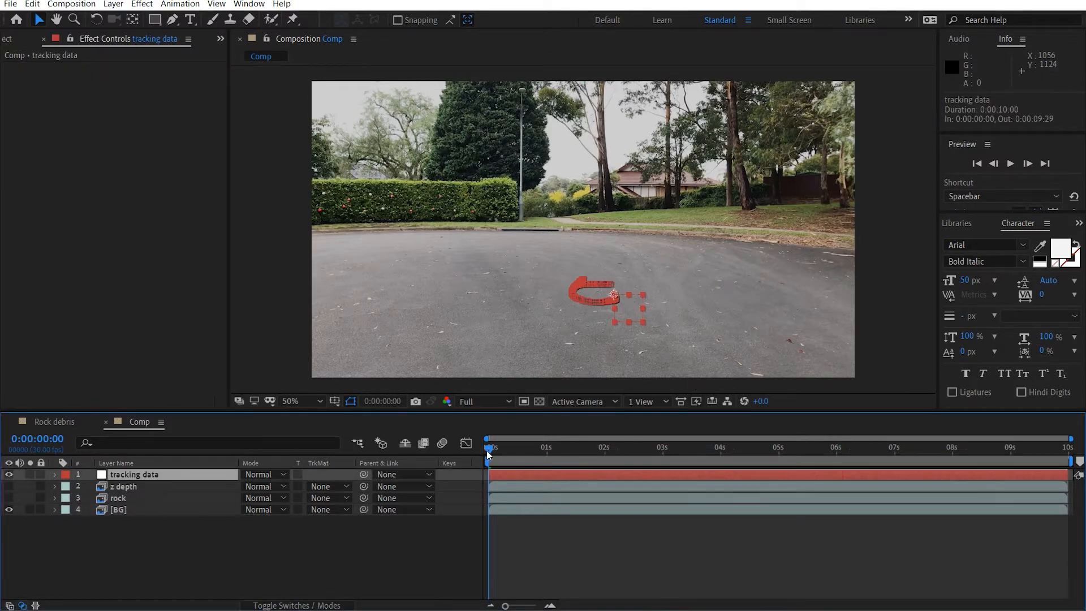
pyautogui.moveTo(487, 450)
pyautogui.mouseDown()
pyautogui.moveTo(980, 447)
pyautogui.moveTo(489, 447)
pyautogui.mouseUp()
pyautogui.press('s')
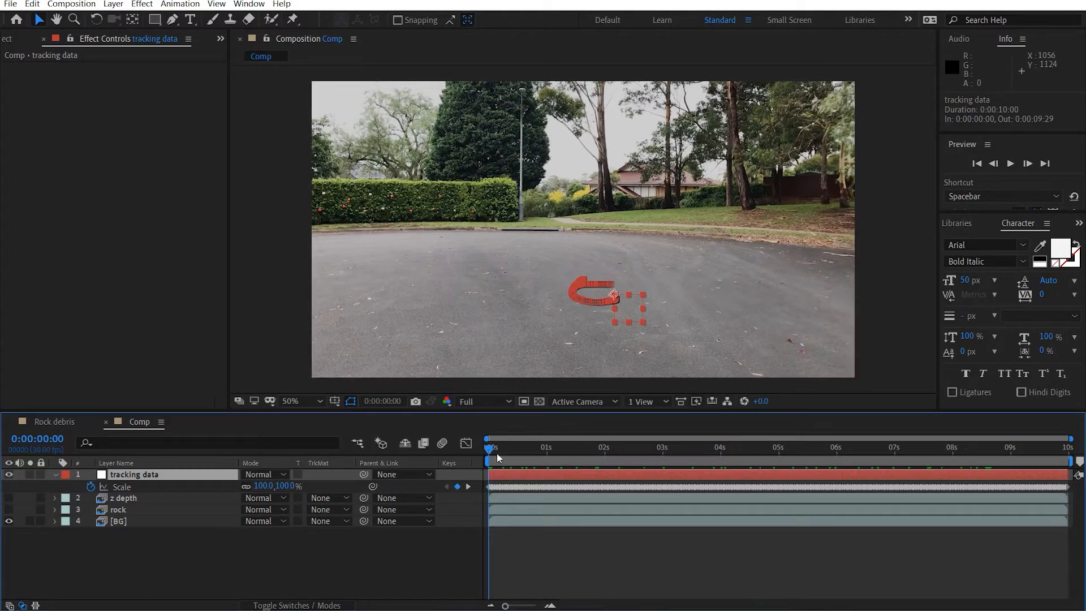
pyautogui.moveTo(588, 449); pyautogui.dragTo(371, 483)
pyautogui.press('Home')
# Check the Position and Rotation keyframes on the tracking data null, and collapse the layer.
pyautogui.press('p')
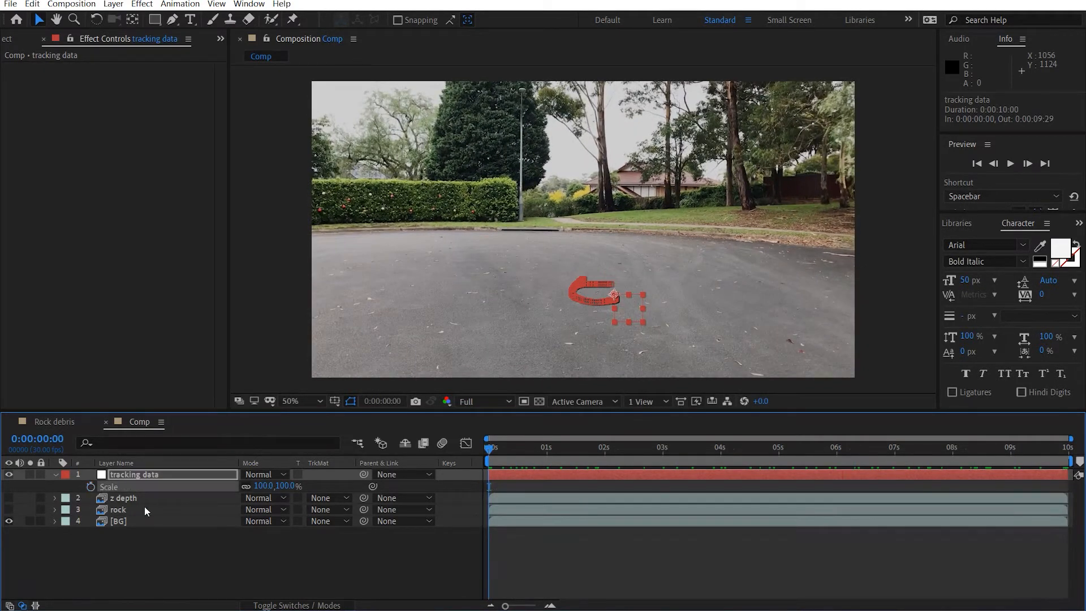
pyautogui.hotkey('shift', 'r')
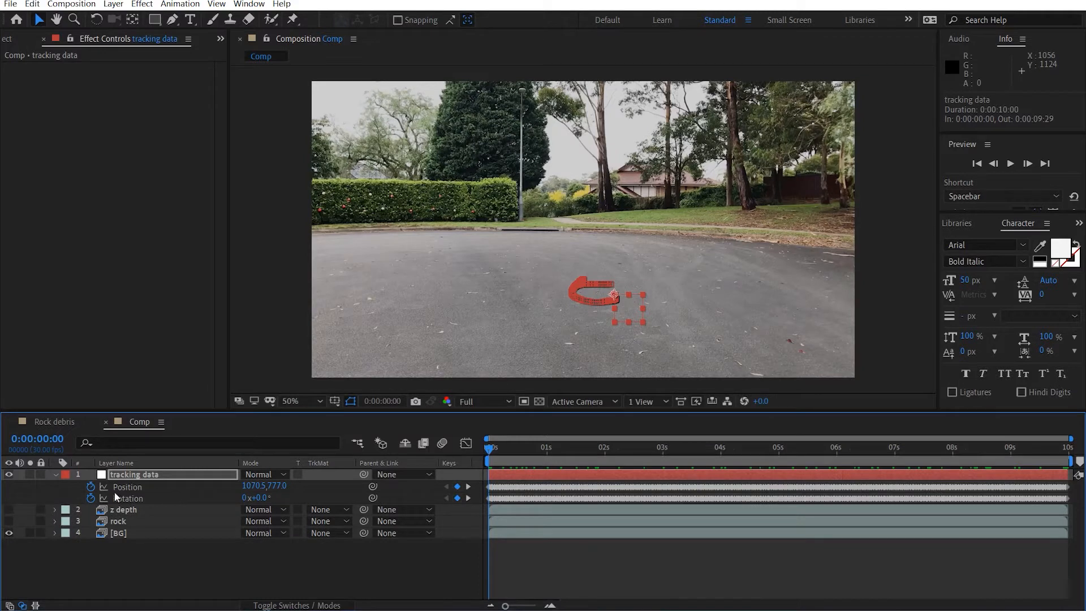
pyautogui.click(149, 561)
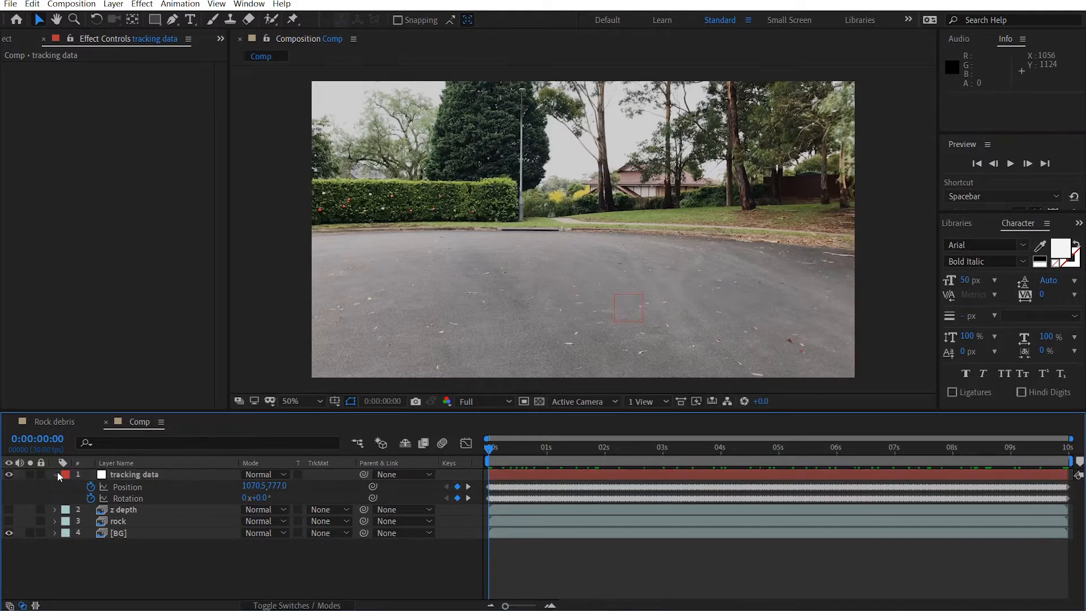
pyautogui.click(56, 474)
# Hide the tracking data null, make the rock layer visible, and scrub the composition's opening.
pyautogui.click(26, 498)
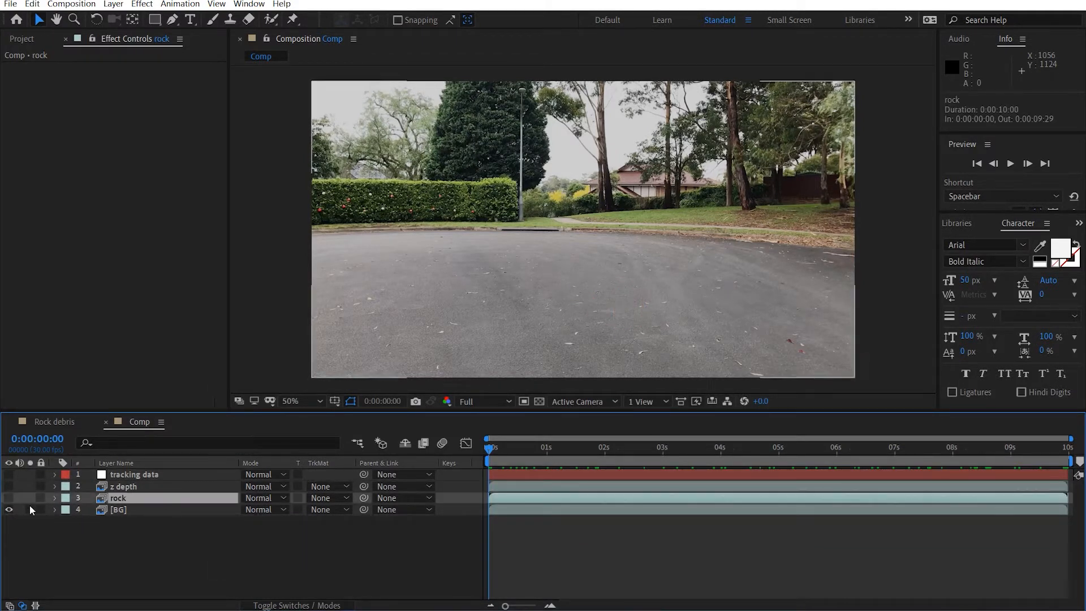
pyautogui.click(8, 498)
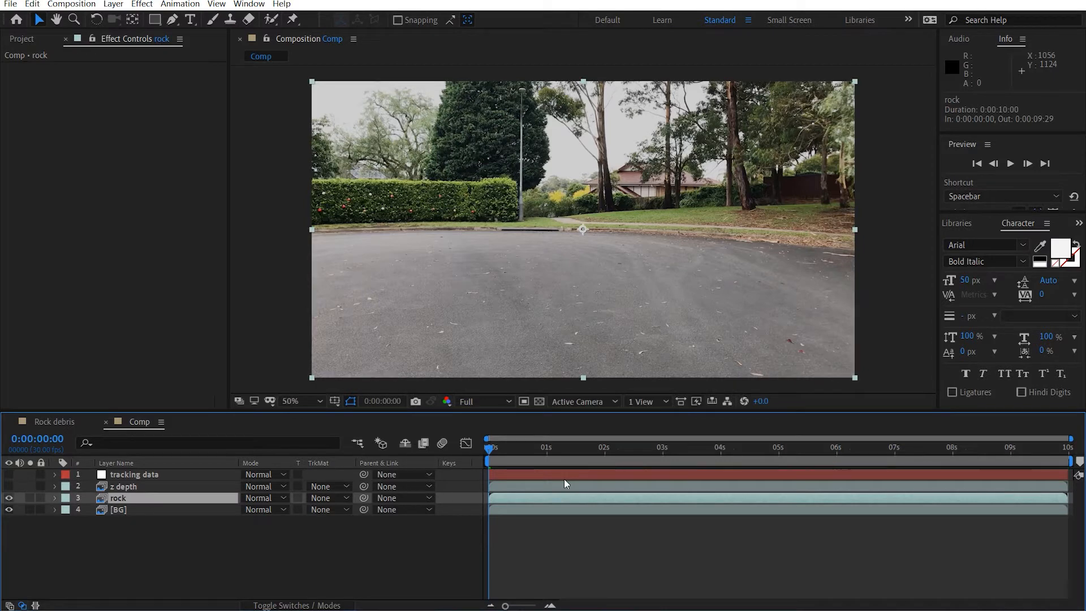
pyautogui.moveTo(503, 456); pyautogui.dragTo(421, 470)
pyautogui.click(236, 575)
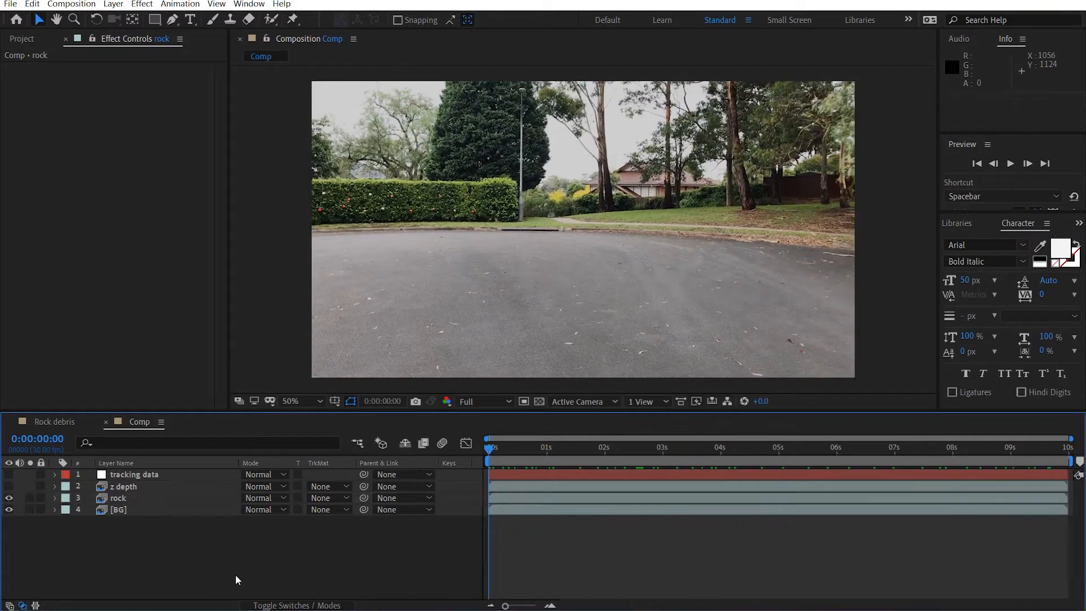
# Add Puffy_Smoke_01.mov from the project footage to Comp, between the tracking data and z depth layers.
pyautogui.click(22, 39)
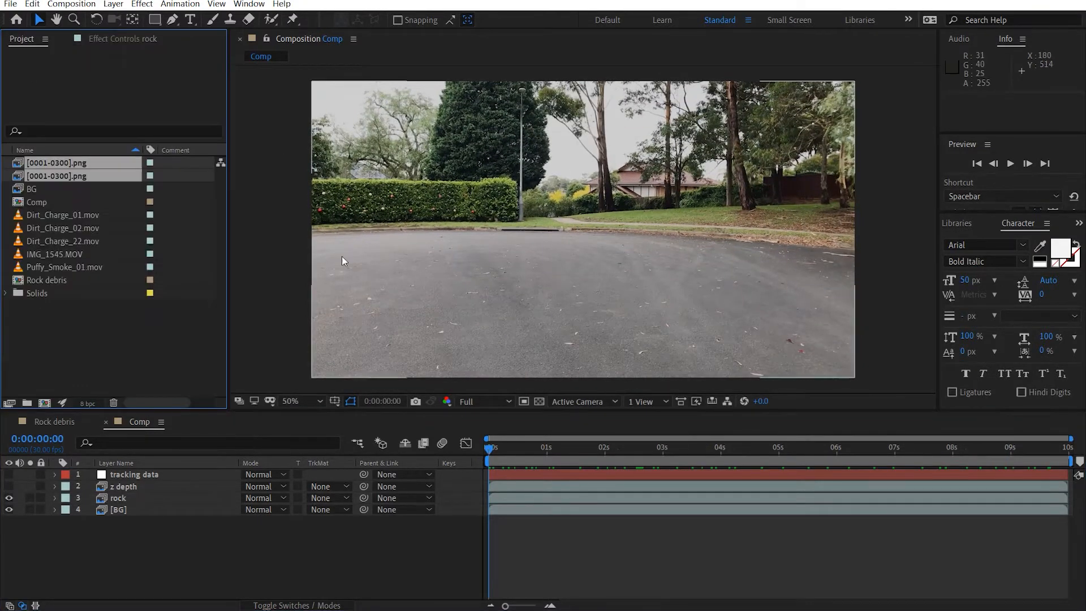
pyautogui.click(79, 267)
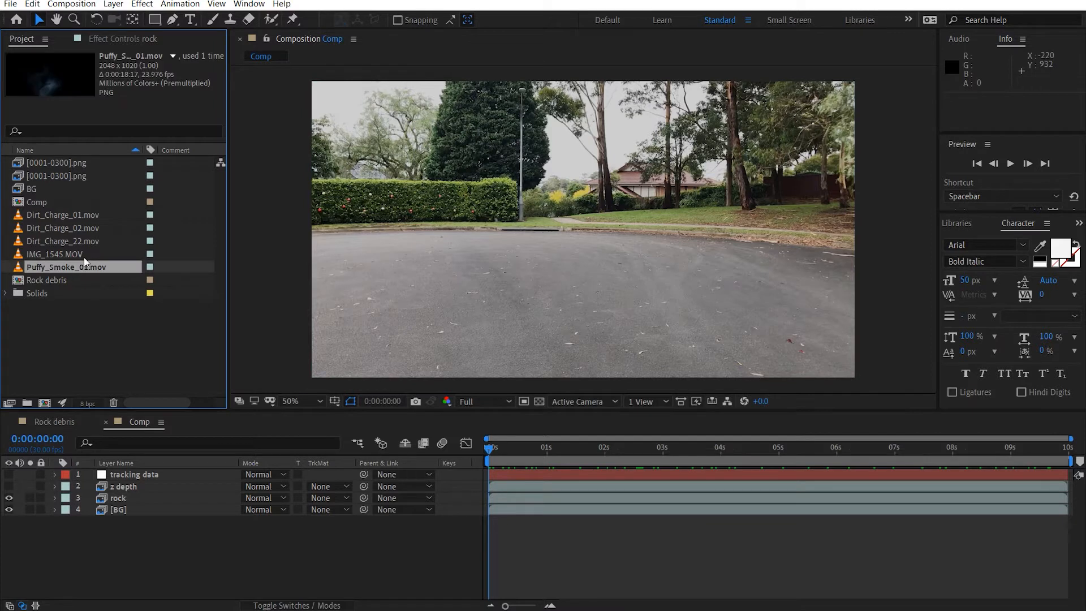
pyautogui.click(89, 240)
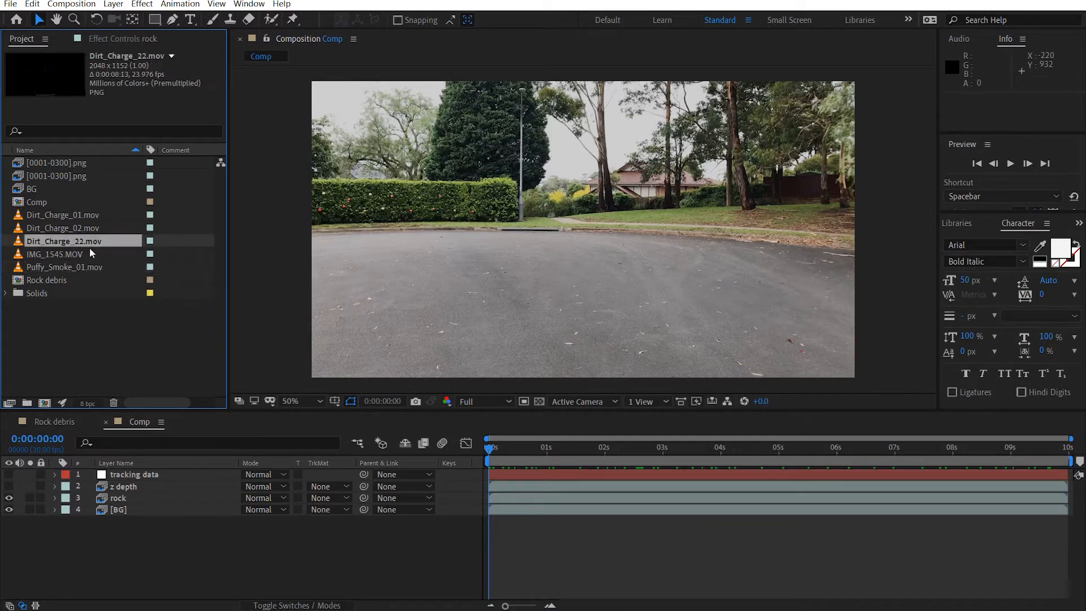
pyautogui.click(85, 269)
pyautogui.moveTo(80, 266); pyautogui.dragTo(145, 481)
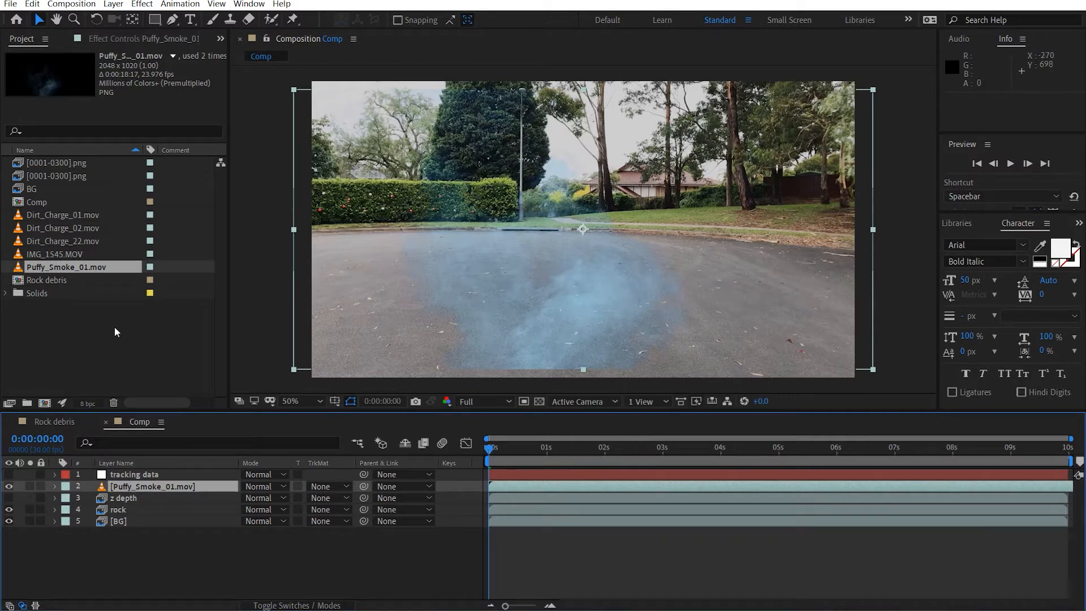
# Add Dirt_Charge_01.mov and Dirt_Charge_02.mov to Comp, directly above the Puffy_Smoke_01.mov layer.
pyautogui.click(86, 240)
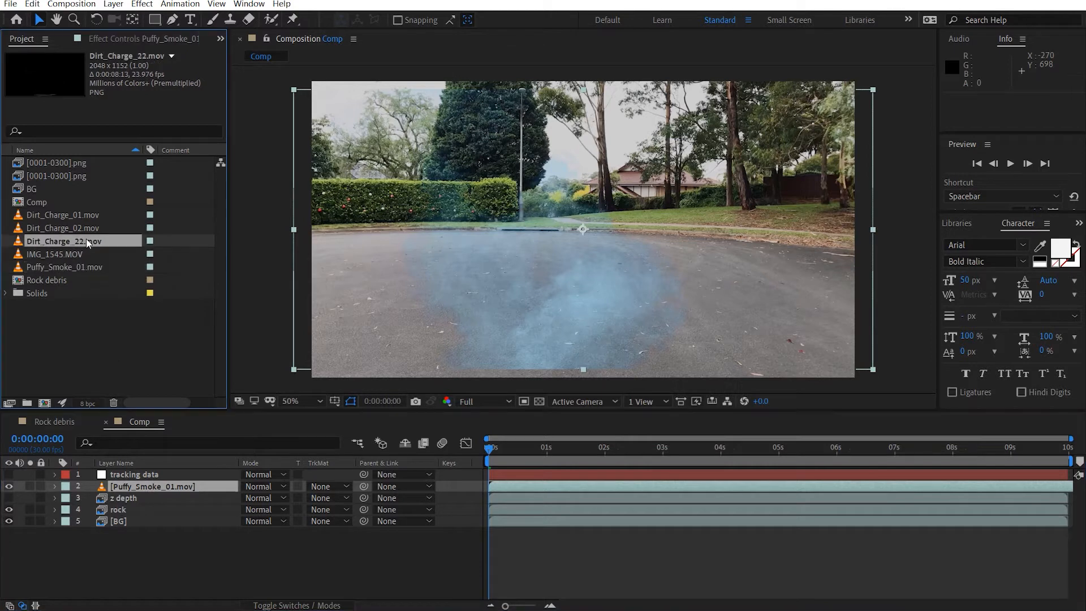
pyautogui.click(86, 229)
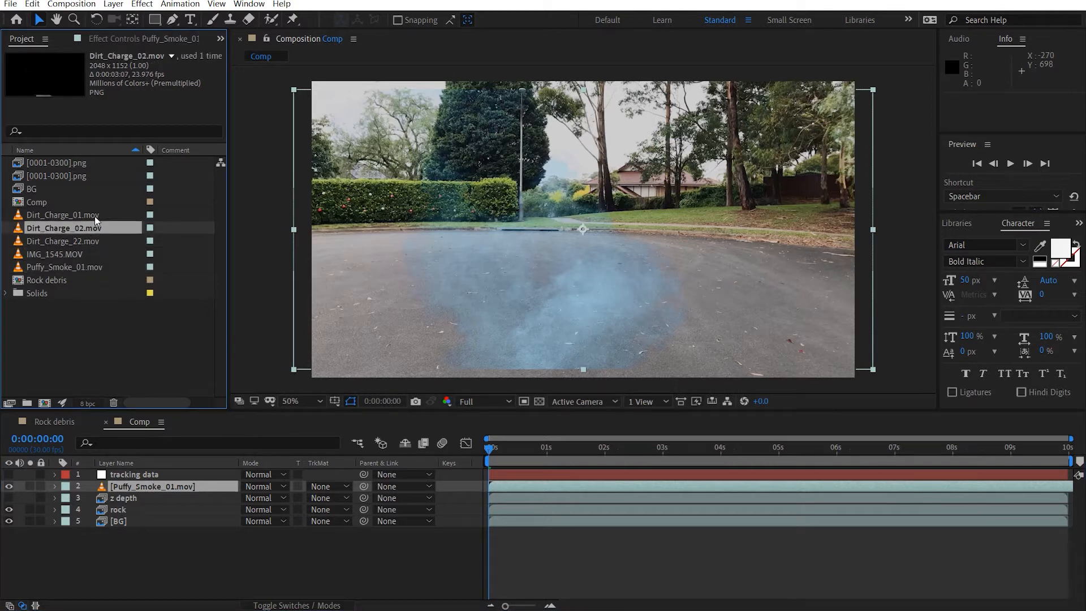
pyautogui.click(95, 217)
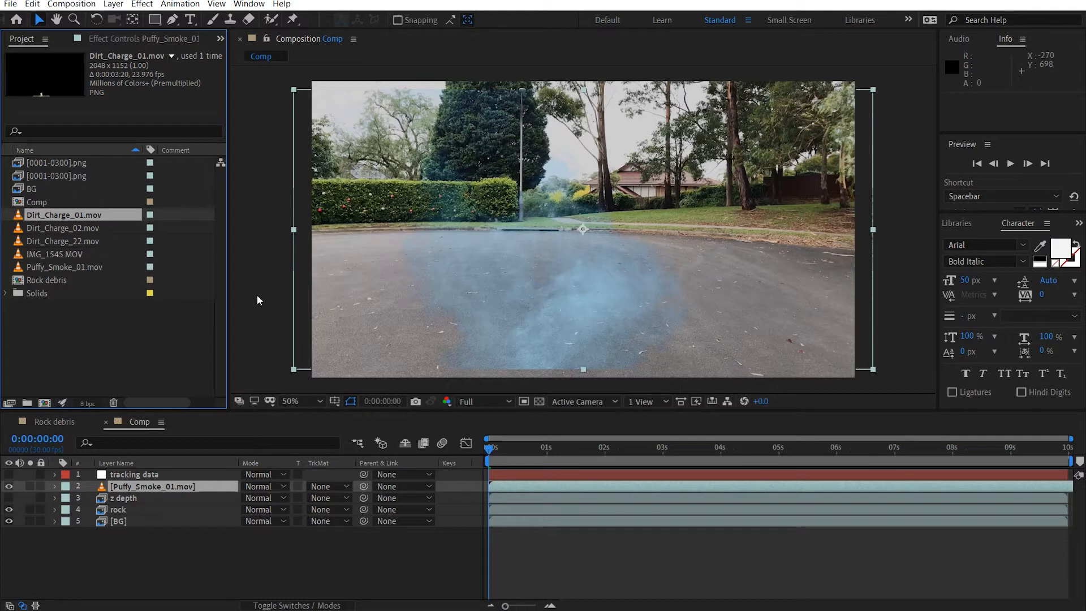
pyautogui.keyDown('shift'); pyautogui.click(69, 227); pyautogui.keyUp('shift')
pyautogui.moveTo(70, 221); pyautogui.dragTo(229, 481)
pyautogui.click(262, 582)
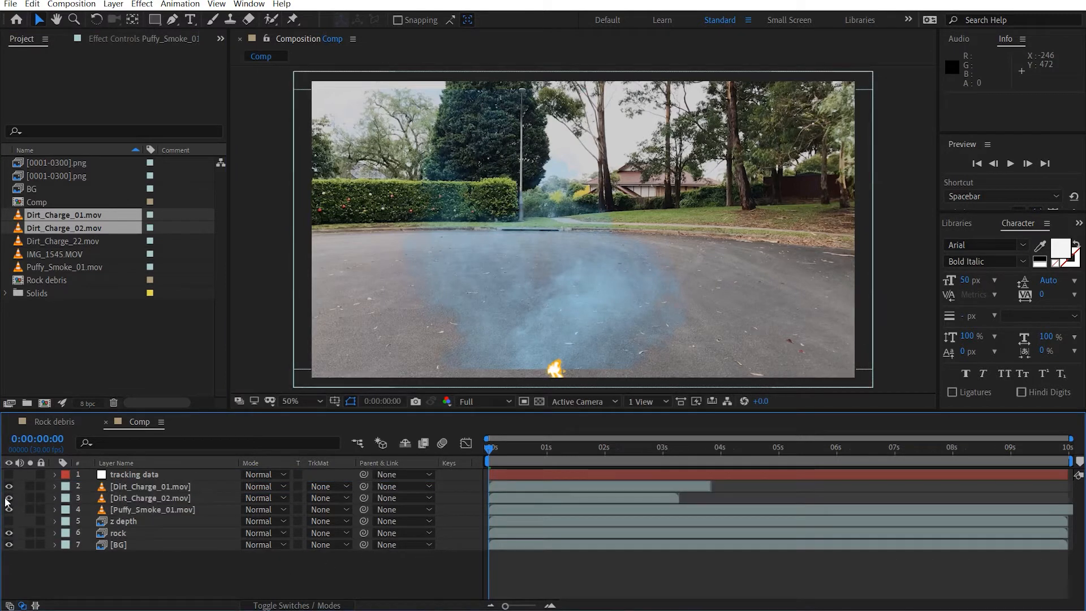
# Hide the Dirt_Charge_02.mov and Puffy_Smoke_01.mov layers and reorder Dirt_Charge_01.mov directly below the smoke layer.
pyautogui.moveTo(9, 487); pyautogui.dragTo(9, 504)
pyautogui.click(9, 487)
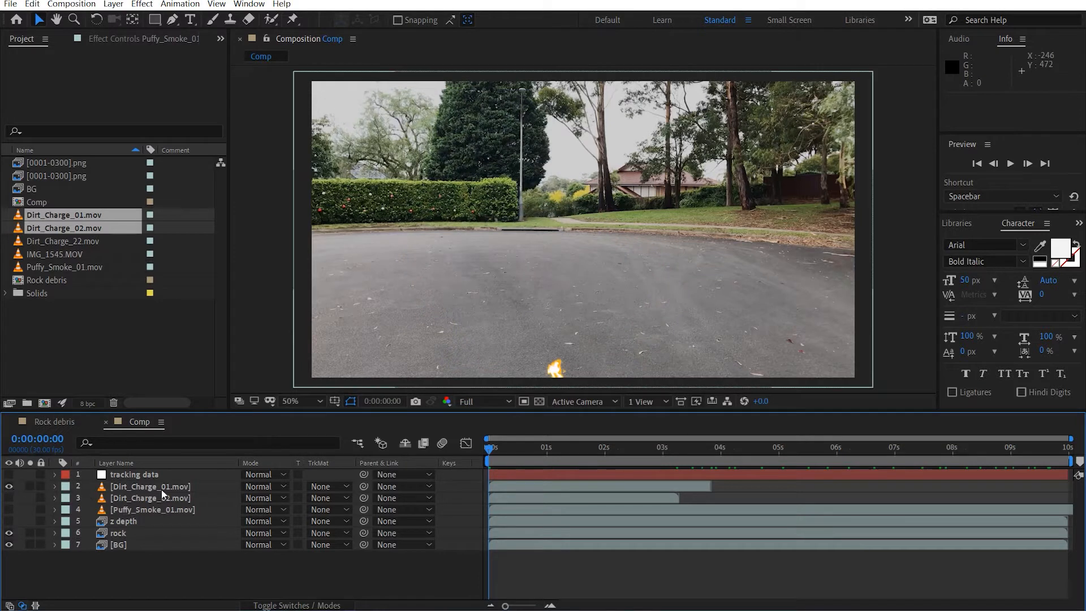
pyautogui.moveTo(161, 490); pyautogui.dragTo(163, 519)
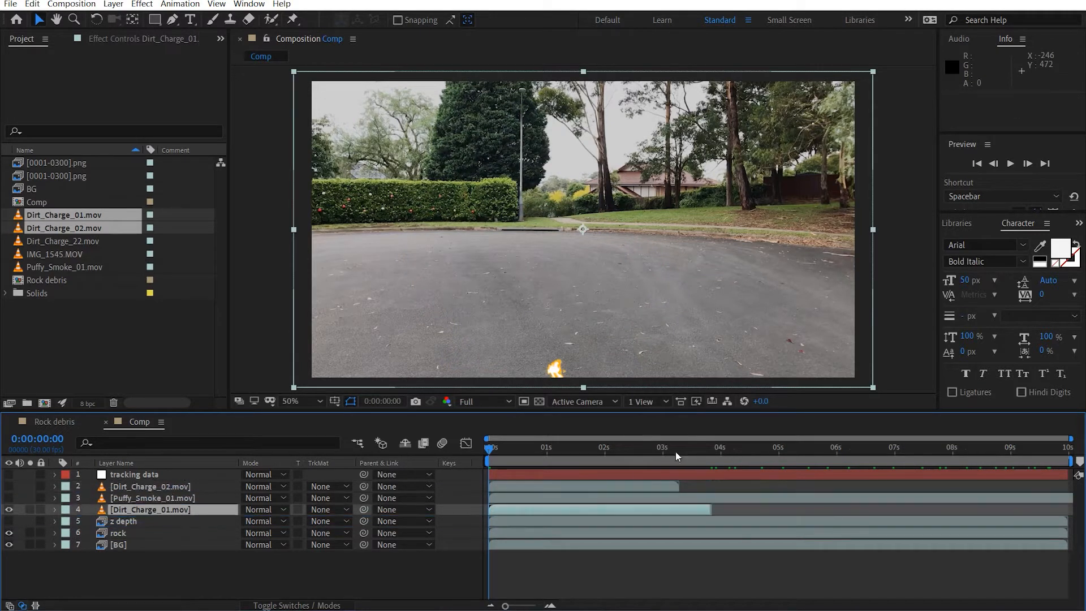
# Solo Dirt_Charge_01.mov, move it straight up to position 960, 506, and set the current time to frame 10.
pyautogui.click(30, 510)
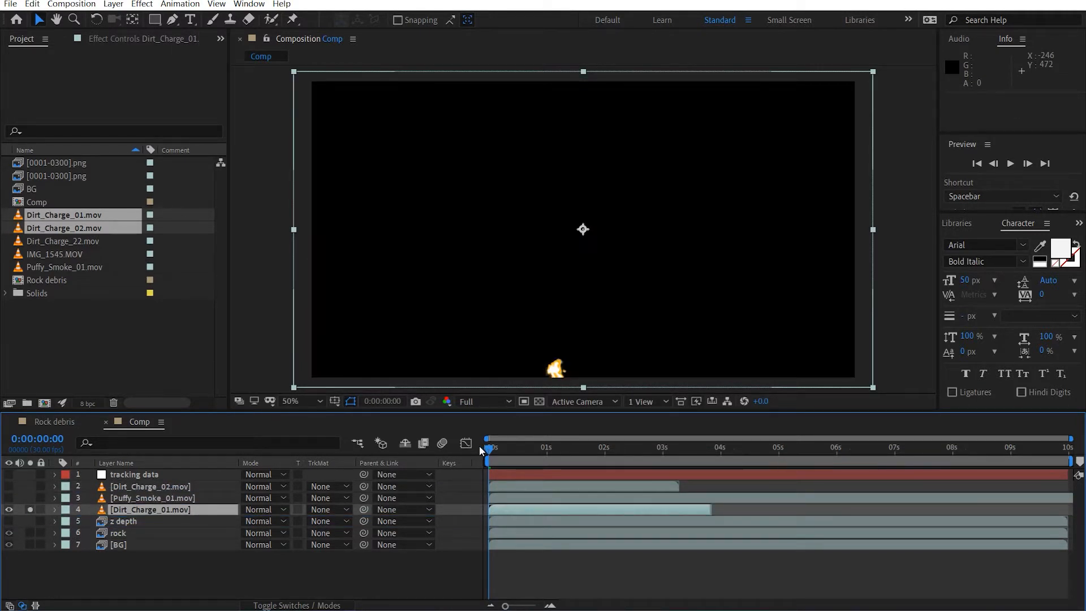
pyautogui.moveTo(480, 446); pyautogui.dragTo(569, 457)
pyautogui.moveTo(635, 343); pyautogui.dragTo(634, 333)
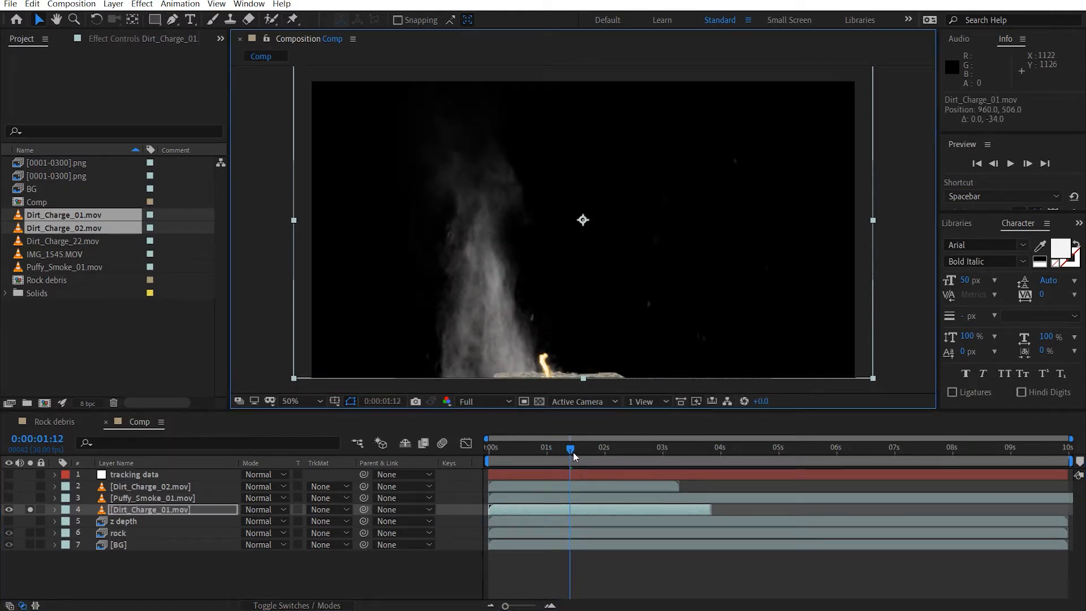
pyautogui.moveTo(573, 453); pyautogui.dragTo(507, 456)
pyautogui.moveTo(585, 303); pyautogui.dragTo(587, 249)
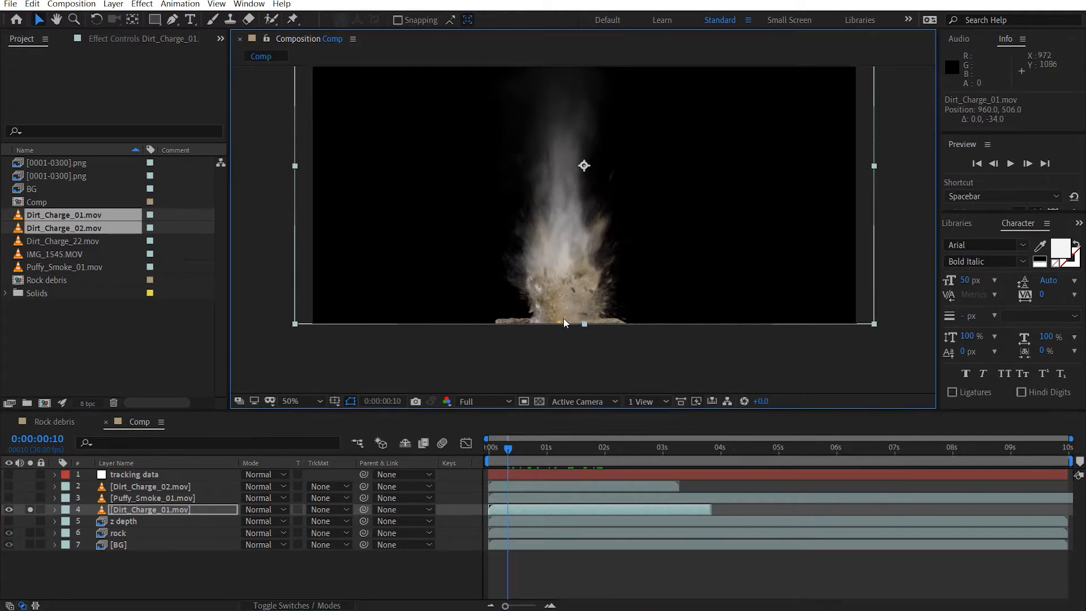
# Draw a closed five-point mask on Dirt_Charge_01.mov enclosing the ground strip along the base of the dirt burst.
pyautogui.click(173, 19)
pyautogui.click(902, 319)
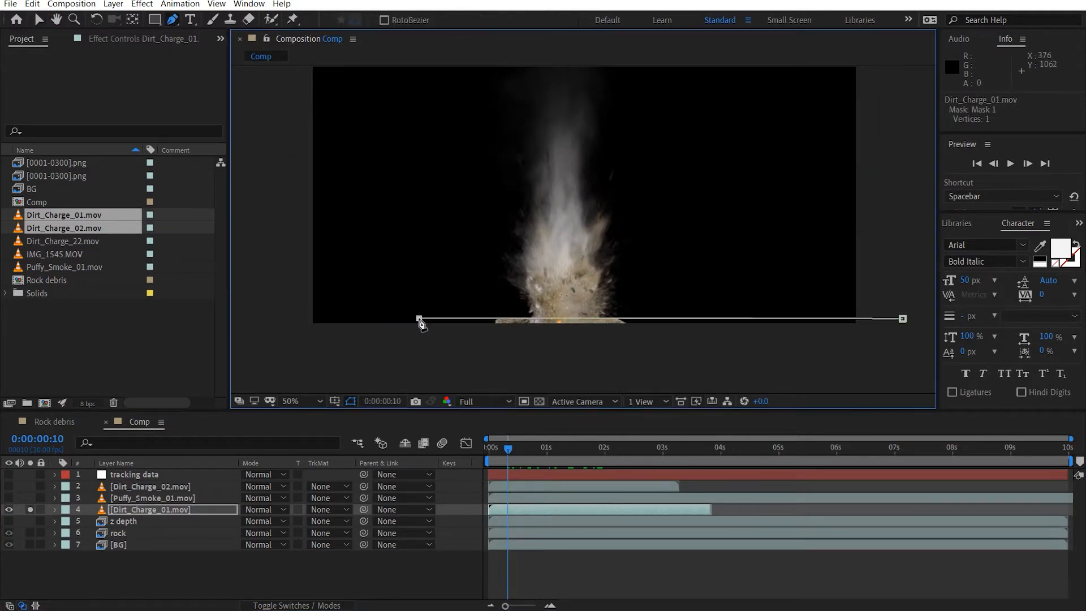
pyautogui.click(298, 358)
pyautogui.click(493, 373)
pyautogui.click(644, 373)
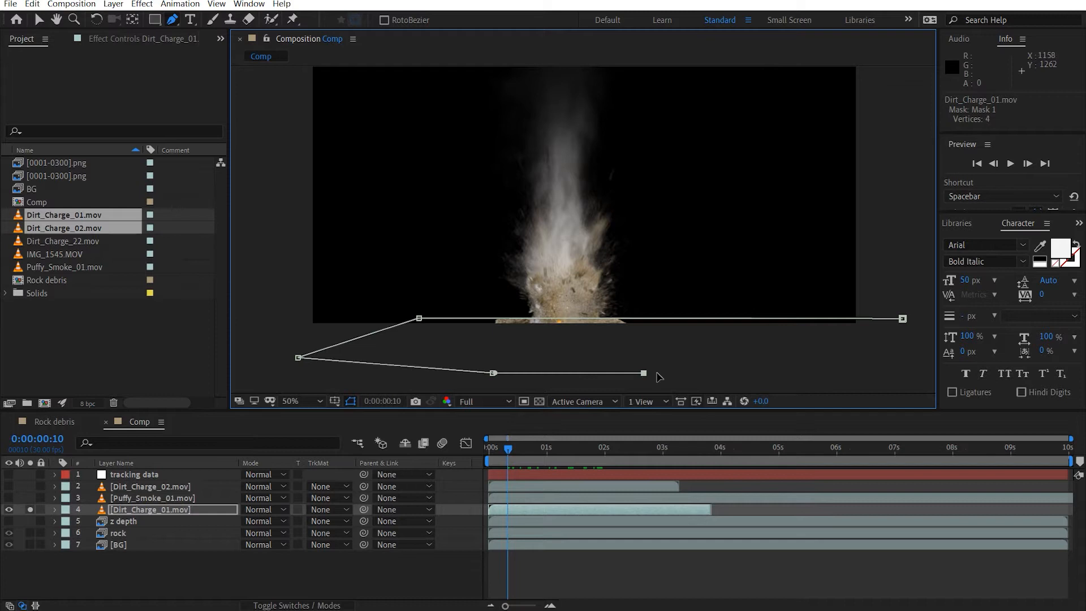
pyautogui.click(903, 319)
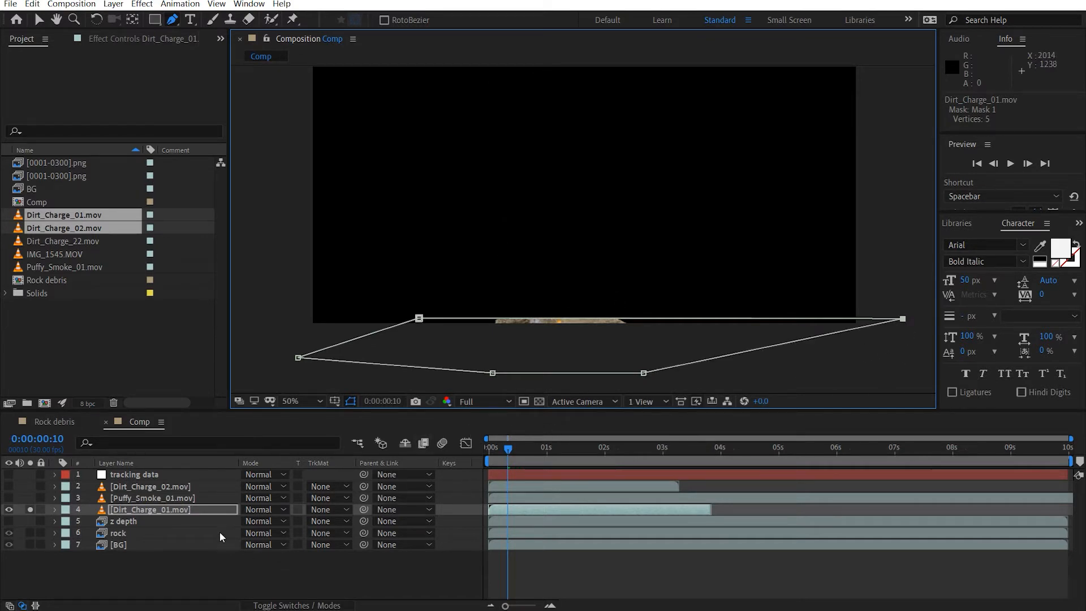
# Set Mask 1 of Dirt_Charge_01.mov to Subtract with a feather of 15 pixels.
pyautogui.press('m')
pyautogui.click(264, 522)
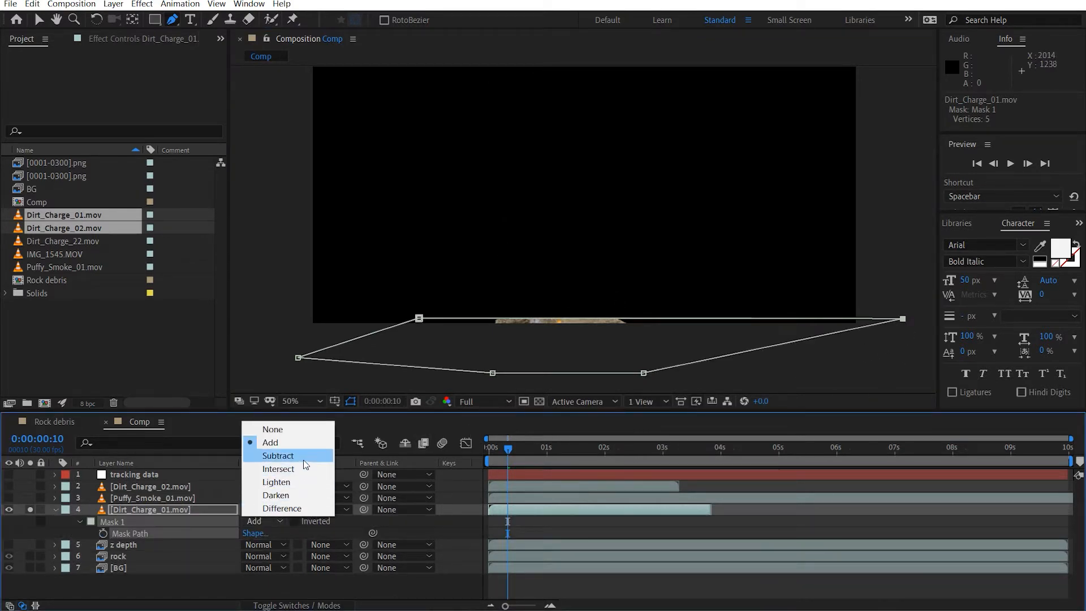
pyautogui.click(278, 456)
pyautogui.press('f')
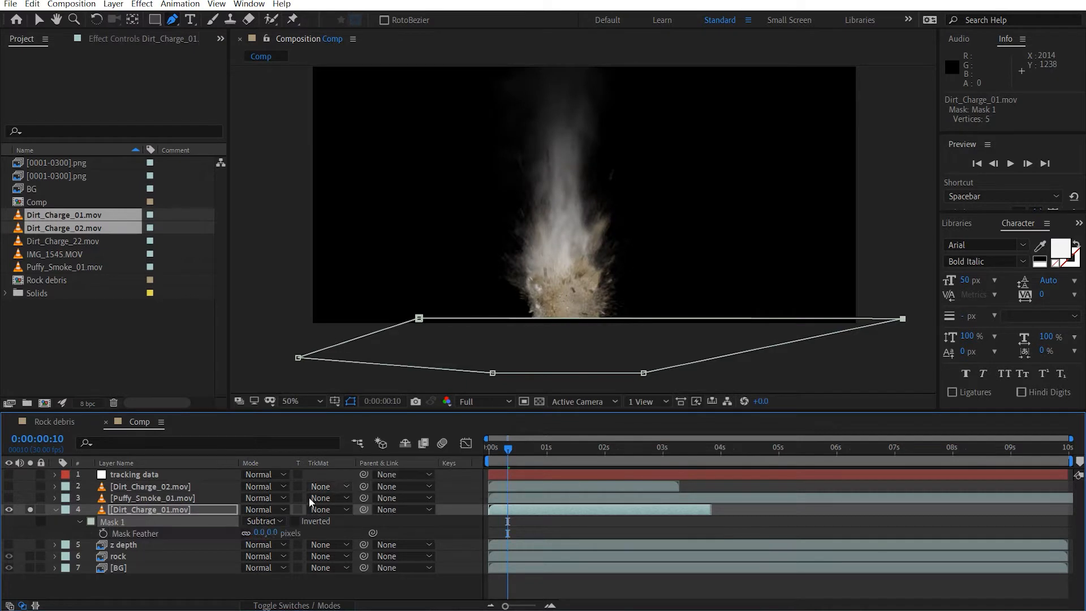
pyautogui.click(272, 533)
pyautogui.press('Return')
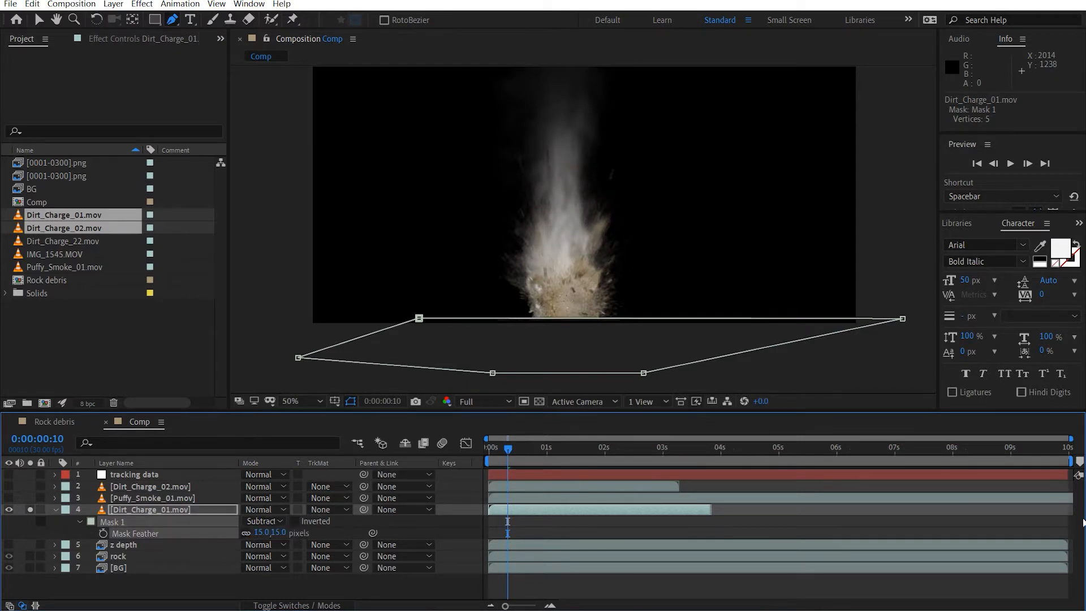
# Shift the whole Dirt_Charge_01.mov mask straight up by 14 pixels to cut off the remaining ground edge.
pyautogui.click(349, 402)
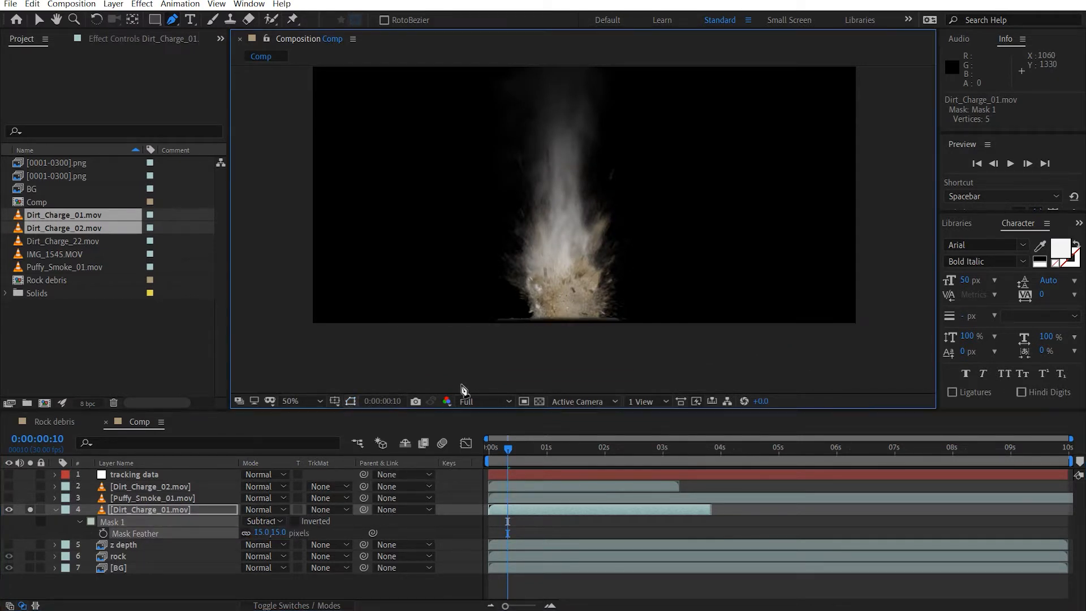
pyautogui.click(169, 509)
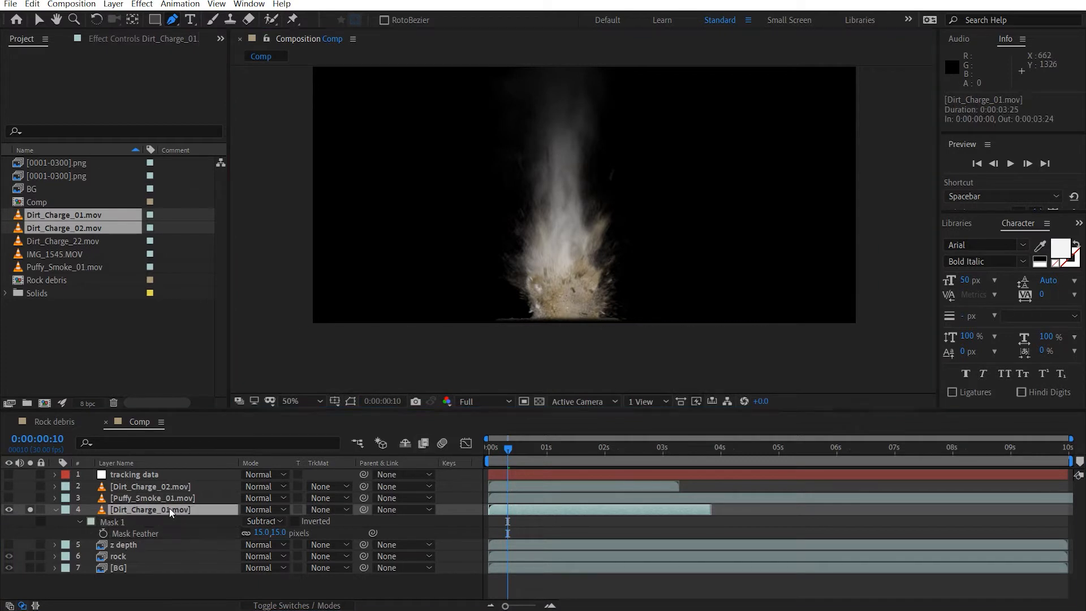
pyautogui.click(352, 402)
pyautogui.press('v')
pyautogui.doubleClick(620, 369)
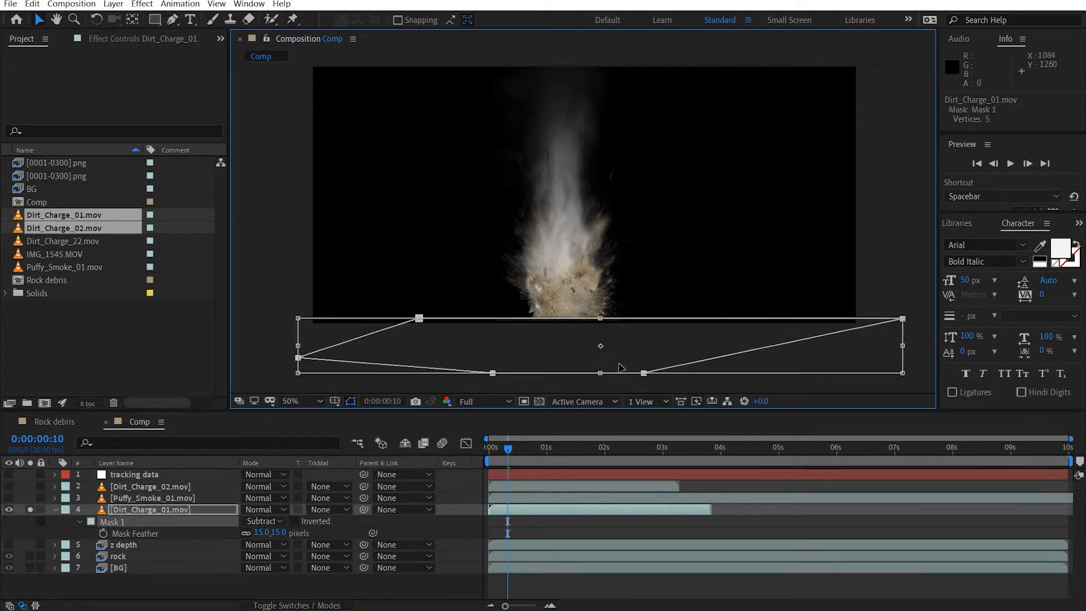
pyautogui.moveTo(621, 360); pyautogui.dragTo(621, 355)
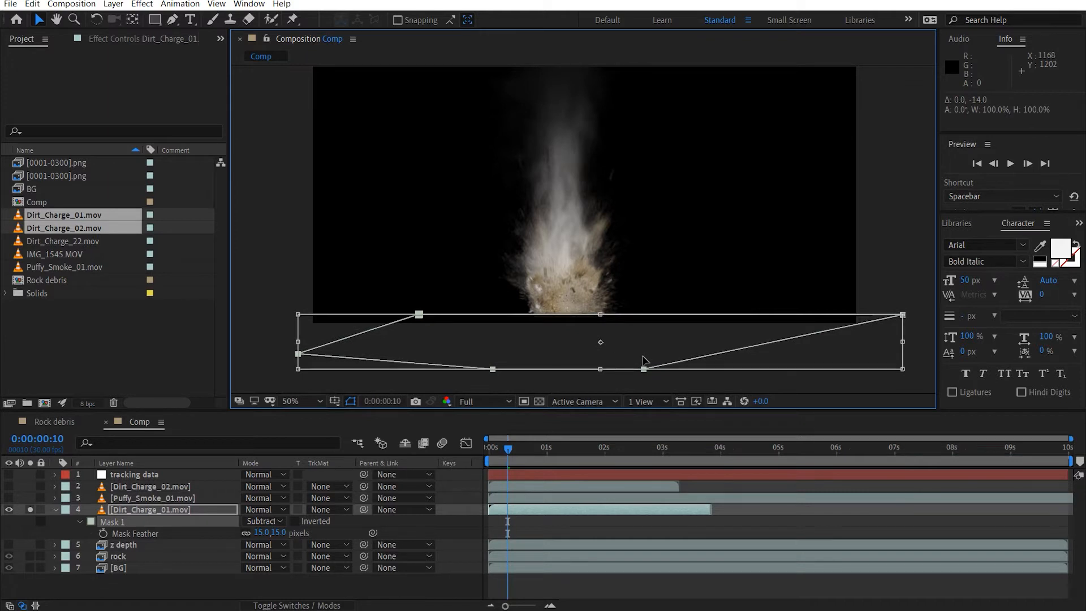
pyautogui.press('Return')
pyautogui.click(905, 272)
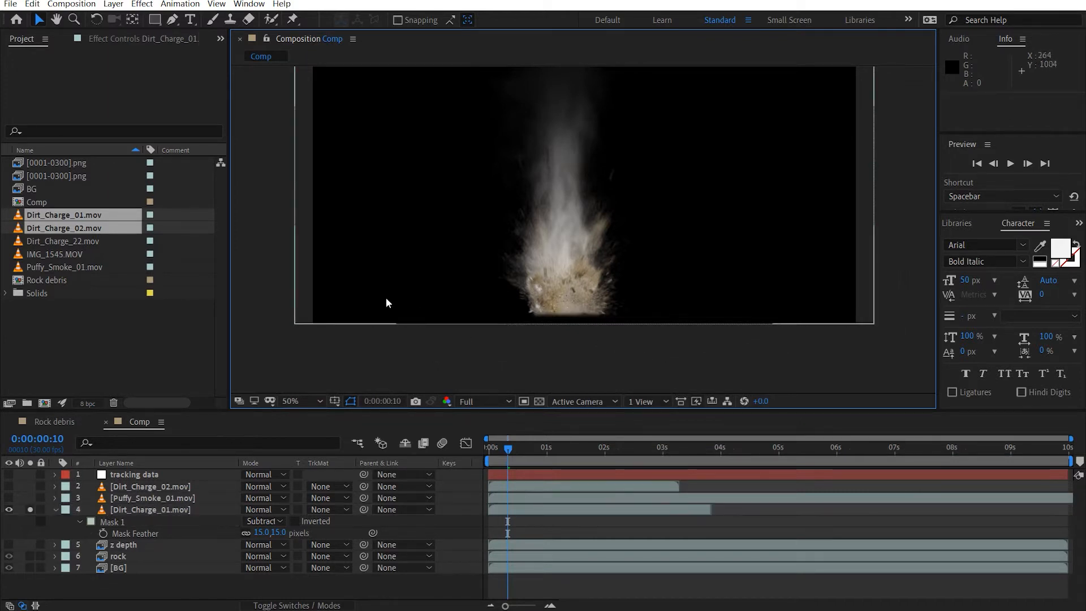
# Unsolo the Dirt_Charge_01.mov layer and collapse its mask properties.
pyautogui.press('space')
pyautogui.moveTo(442, 257); pyautogui.dragTo(432, 295)
pyautogui.click(30, 510)
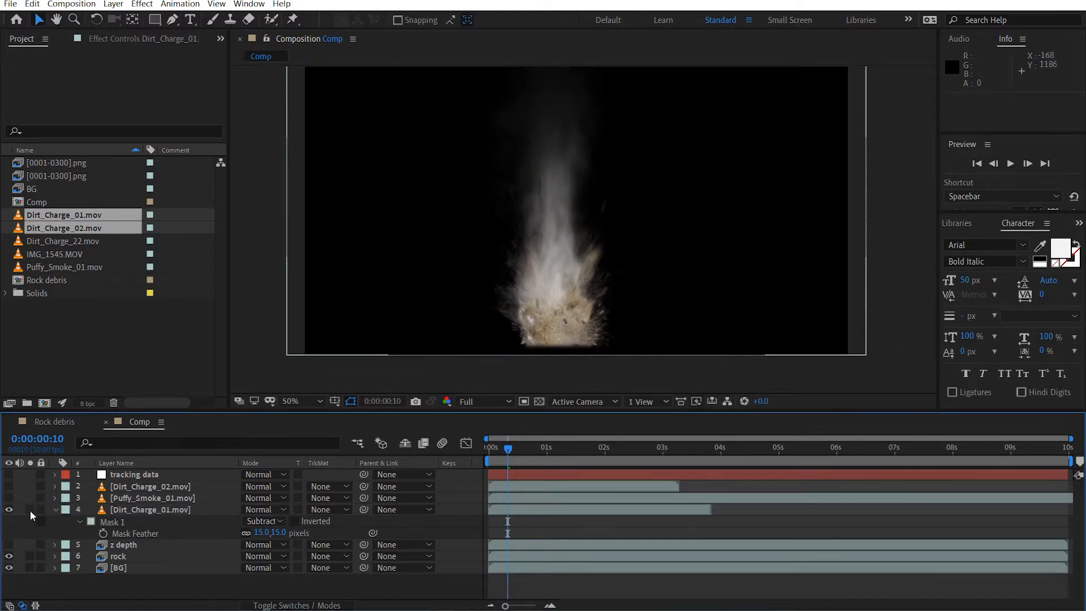
pyautogui.click(155, 510)
pyautogui.click(52, 508)
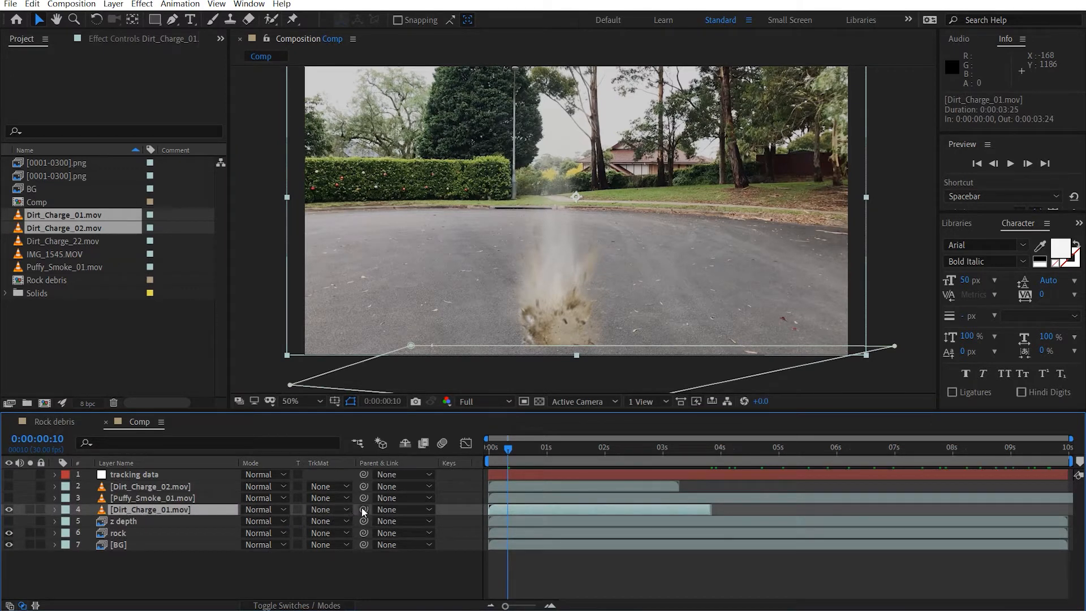
# Parent Dirt_Charge_01.mov to the tracking data null and reorder it directly below the z depth layer.
pyautogui.moveTo(364, 511); pyautogui.dragTo(143, 479)
pyautogui.moveTo(528, 445); pyautogui.dragTo(616, 447)
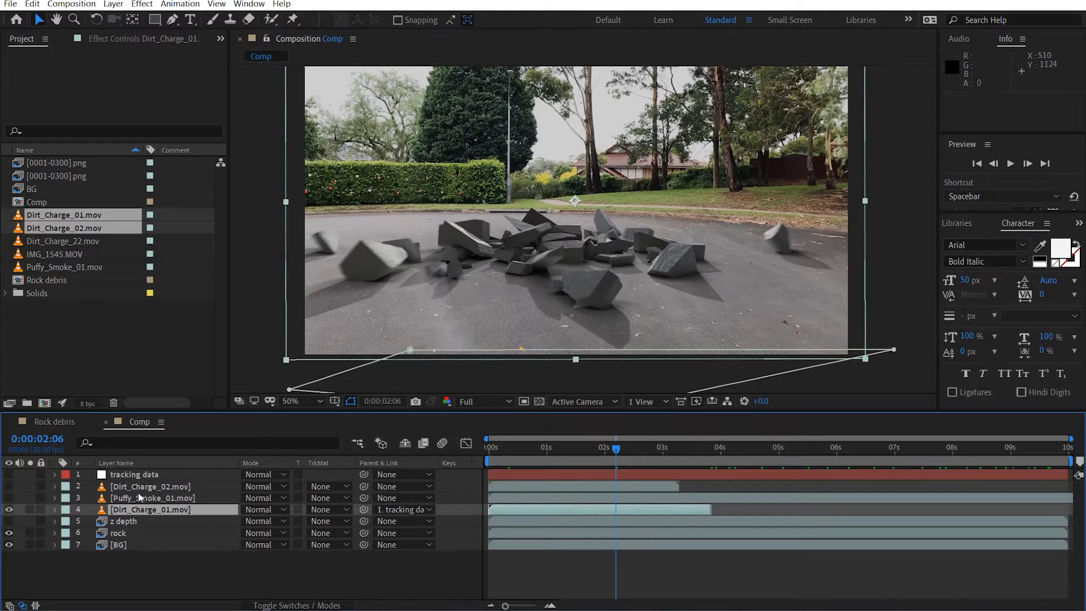
pyautogui.click(142, 522)
pyautogui.moveTo(143, 510); pyautogui.dragTo(141, 529)
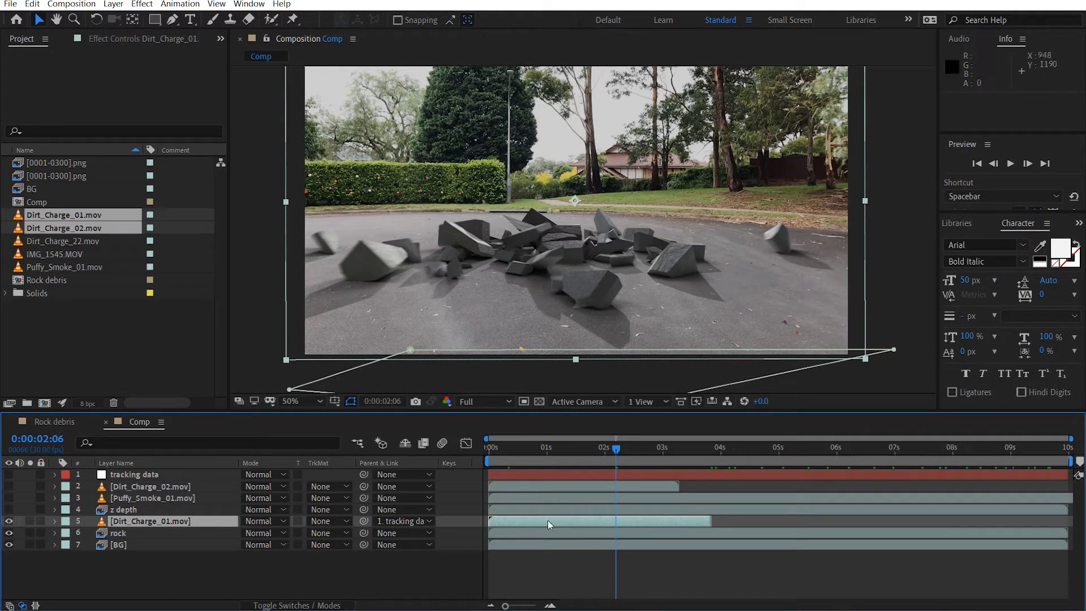
# Set the preview resolution to Half and shift Dirt_Charge_01.mov in time to start at 0:00:01:07.
pyautogui.moveTo(525, 524); pyautogui.dragTo(645, 521)
pyautogui.moveTo(561, 447); pyautogui.dragTo(560, 477)
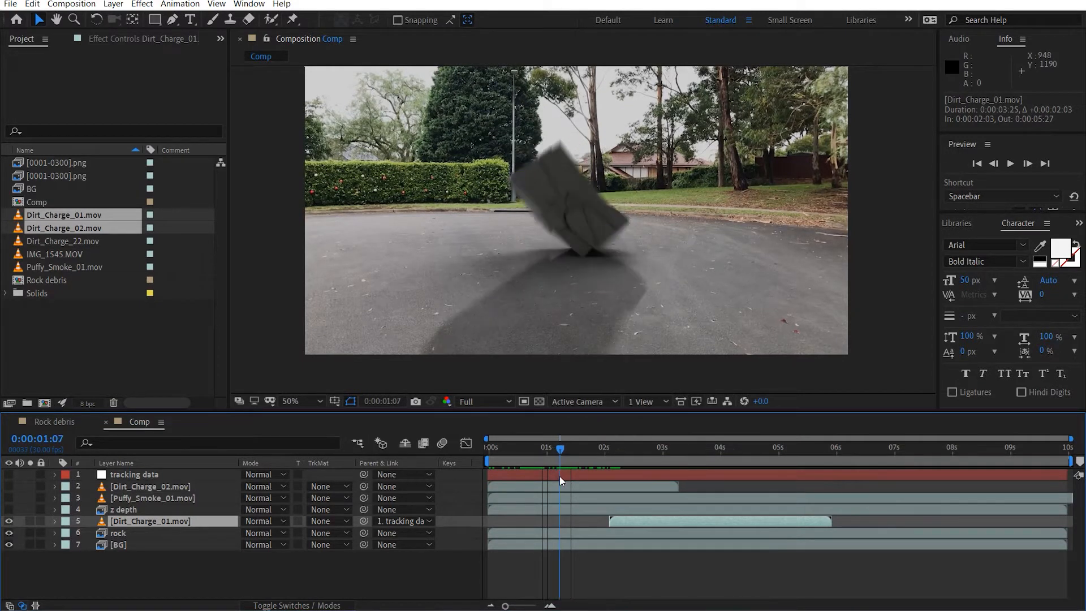
pyautogui.click(491, 402)
pyautogui.click(488, 414)
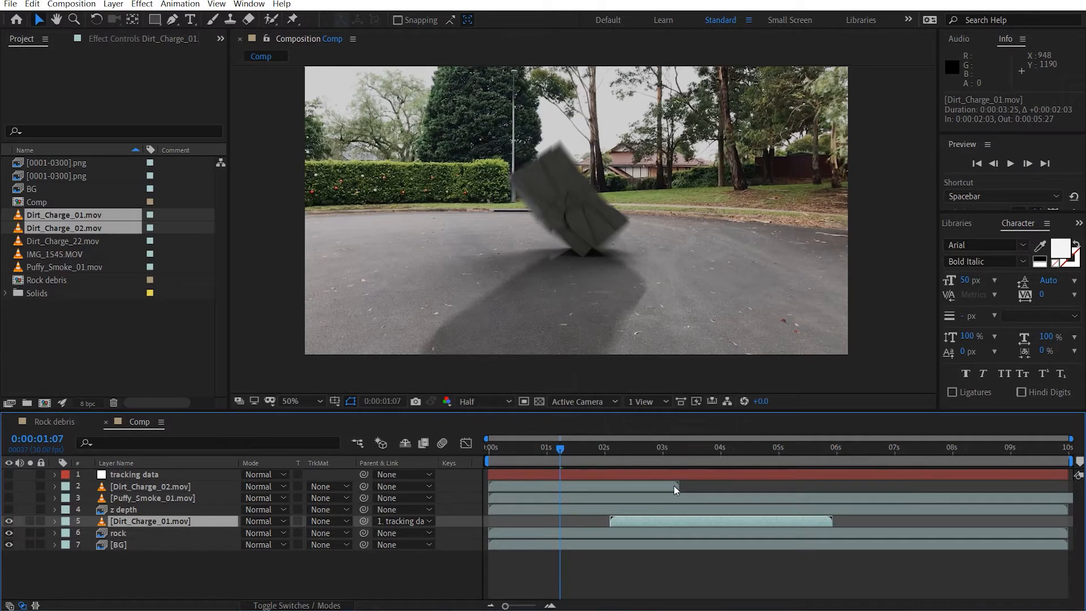
pyautogui.moveTo(638, 521); pyautogui.dragTo(590, 523)
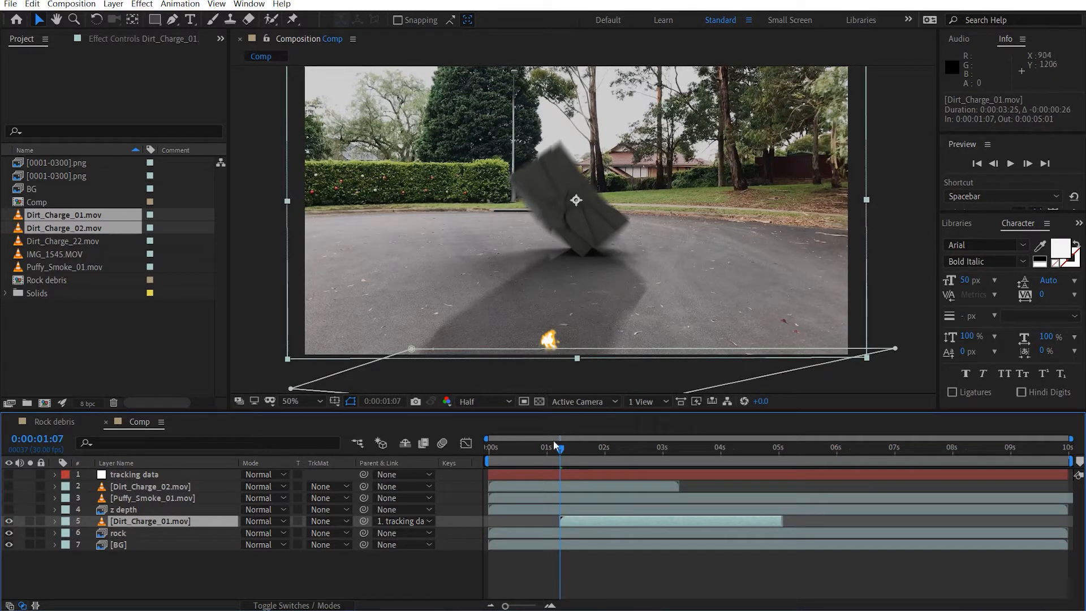
# At 0:00:01:16, scale Dirt_Charge_01.mov to 86% and place it over the rock pile at position -116.6, -520.7.
pyautogui.moveTo(560, 449)
pyautogui.mouseDown()
pyautogui.moveTo(633, 448)
pyautogui.moveTo(577, 456)
pyautogui.mouseUp()
pyautogui.moveTo(577, 385); pyautogui.dragTo(636, 263)
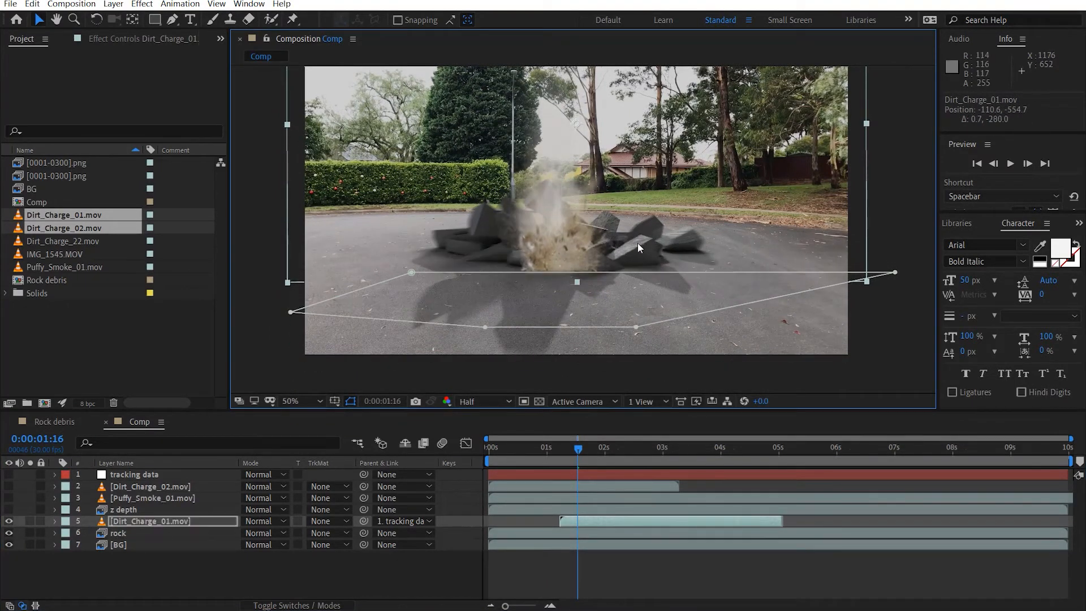
pyautogui.press('s')
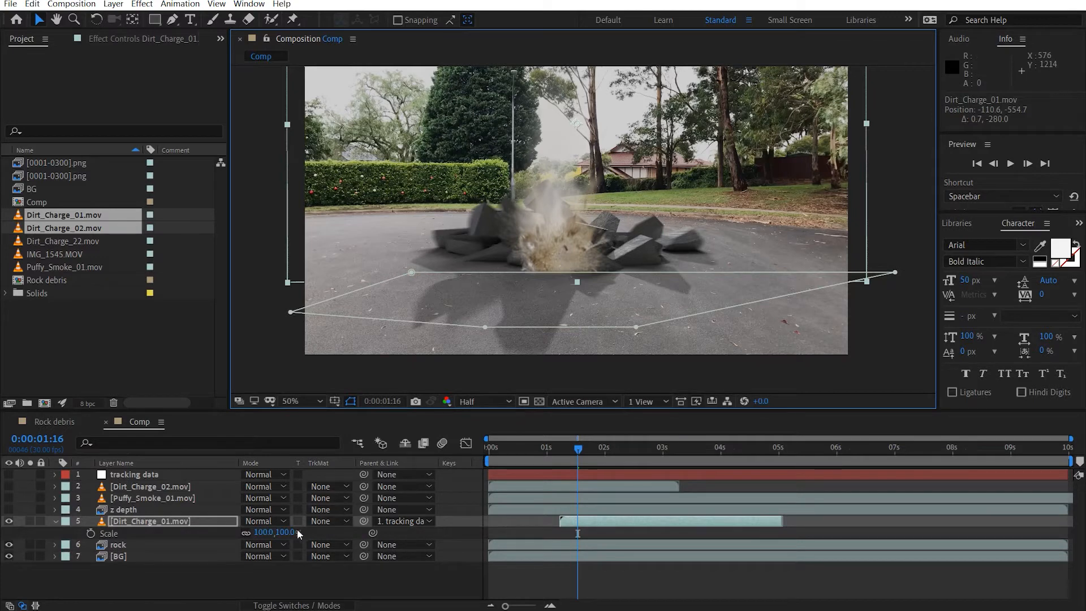
pyautogui.moveTo(287, 533); pyautogui.dragTo(280, 533)
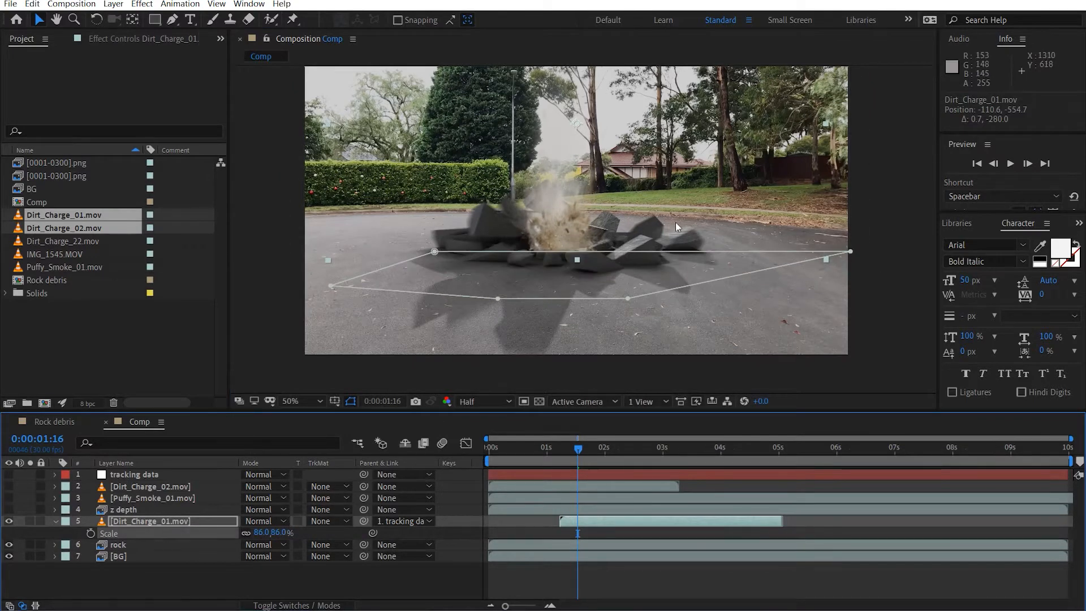
pyautogui.moveTo(672, 210); pyautogui.dragTo(670, 219)
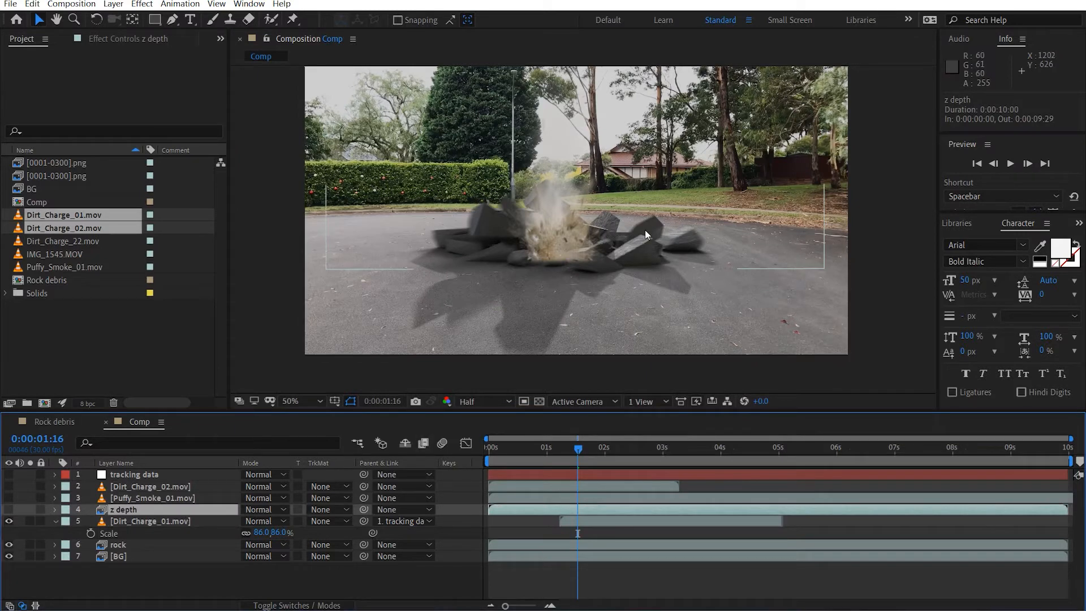
pyautogui.moveTo(670, 225); pyautogui.dragTo(671, 226)
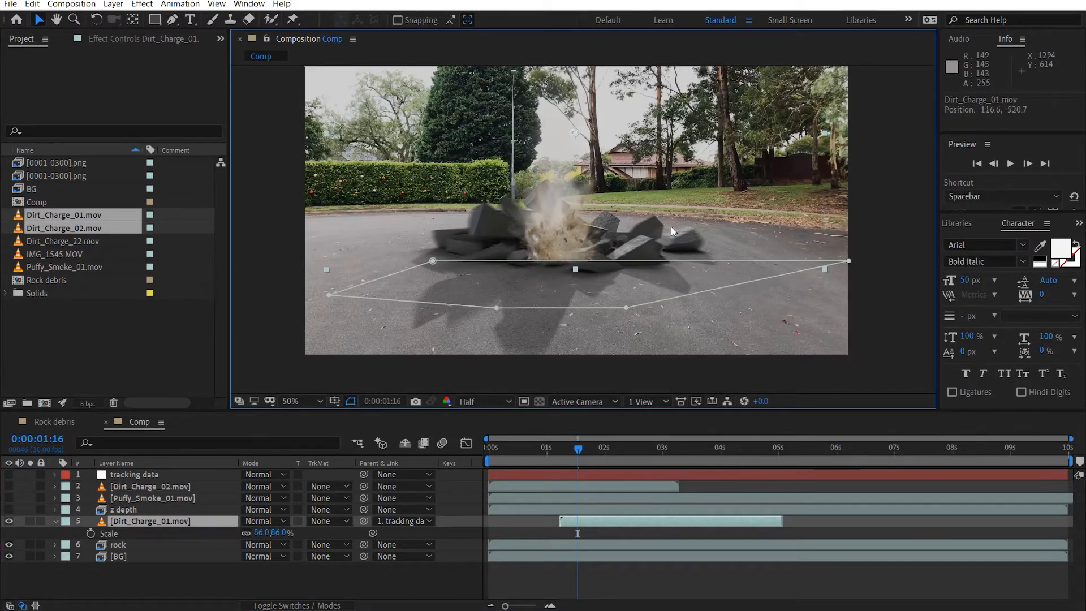
# Delay Dirt_Charge_01.mov by one frame to start at 0:00:01:08 and set the current time to 0:00:01:18.
pyautogui.moveTo(575, 436)
pyautogui.mouseDown()
pyautogui.moveTo(538, 455)
pyautogui.moveTo(572, 457)
pyautogui.mouseUp()
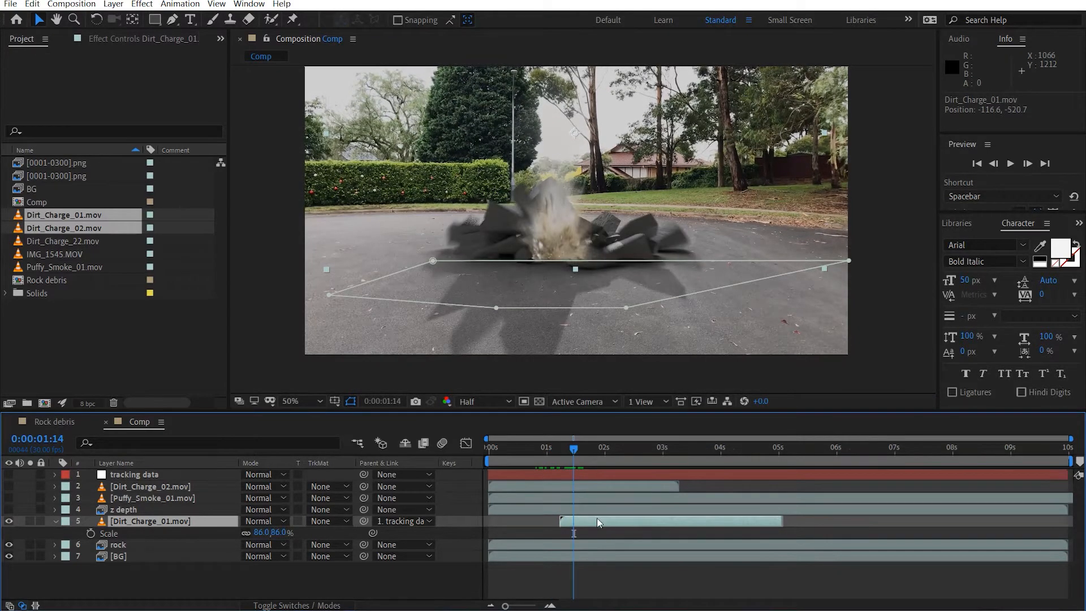
pyautogui.moveTo(597, 519); pyautogui.dragTo(599, 518)
pyautogui.moveTo(572, 453)
pyautogui.mouseDown()
pyautogui.moveTo(641, 450)
pyautogui.moveTo(570, 455)
pyautogui.mouseUp()
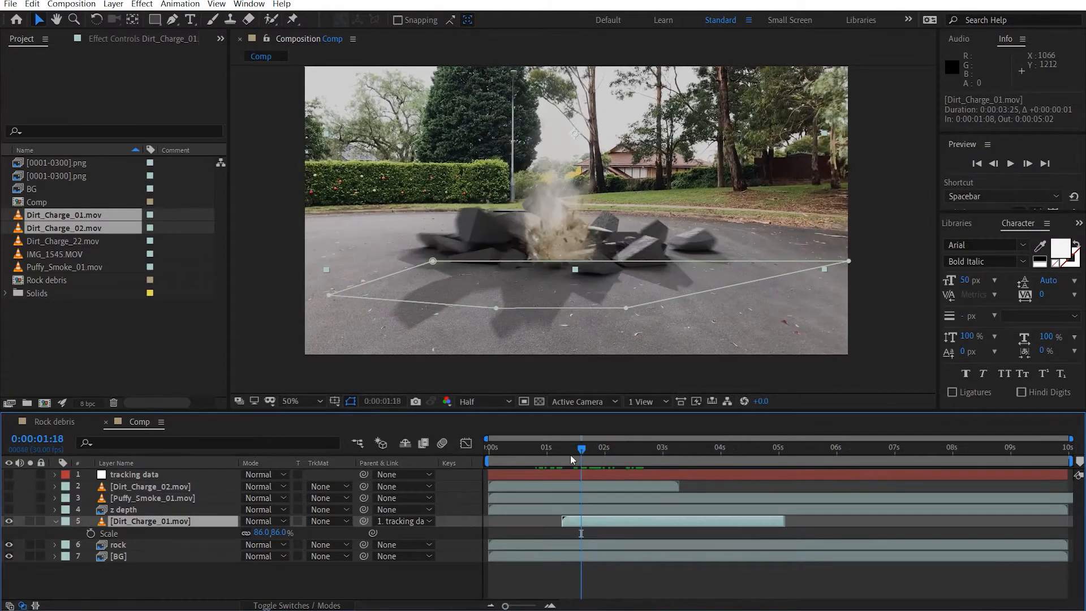
# Make the z depth layer visible and solo it.
pyautogui.click(168, 511)
pyautogui.click(9, 510)
pyautogui.click(30, 509)
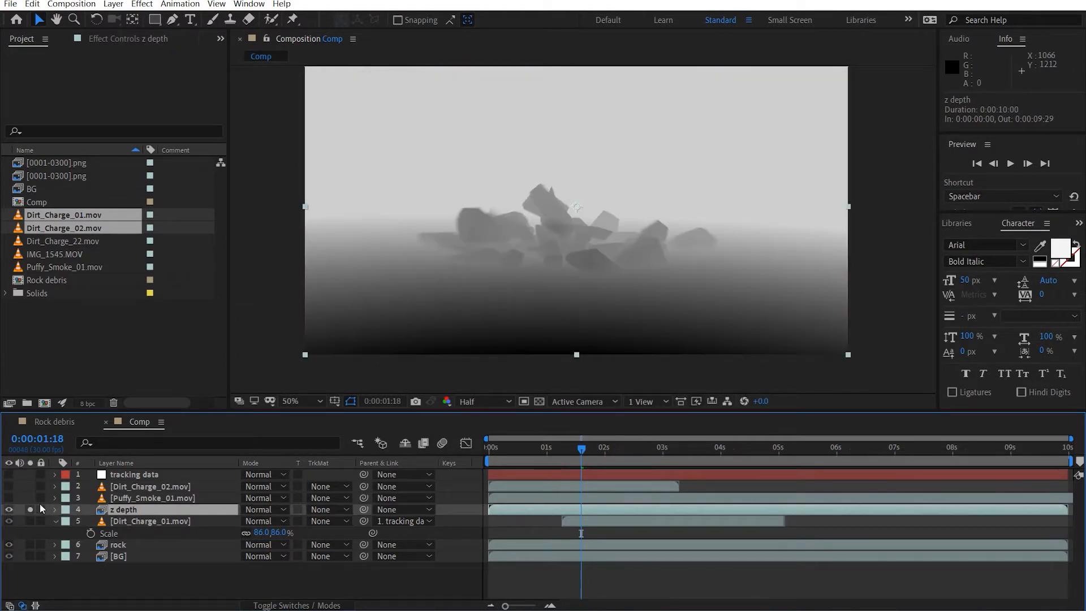
# Apply an Exposure effect to the z depth layer with exposure 1.76 and gamma correction 0.16.
pyautogui.click(129, 41)
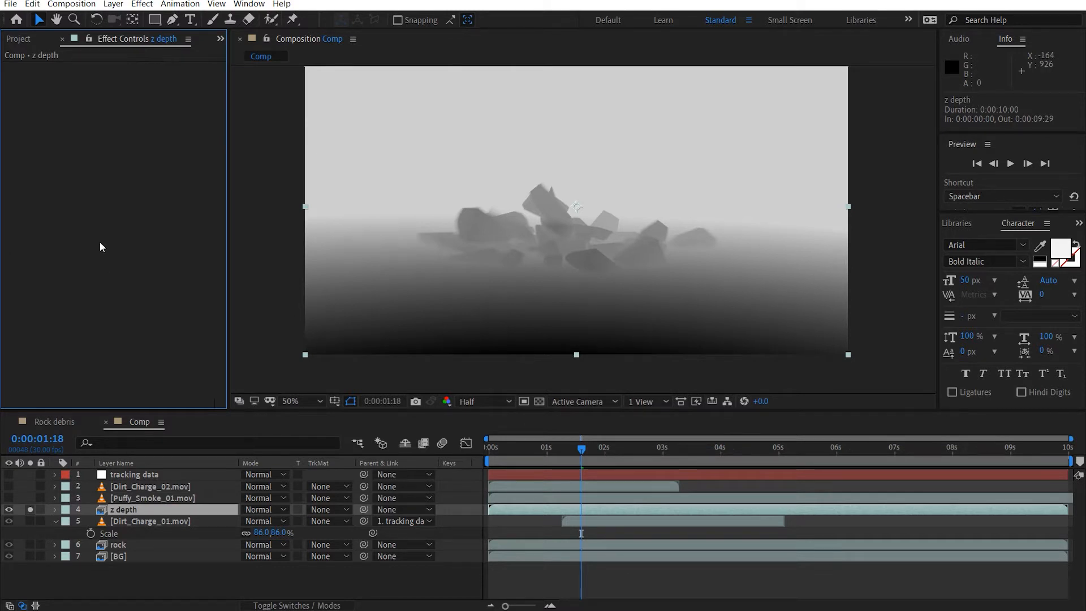
pyautogui.hotkey('ctrl', 'space')
pyautogui.write('exp')
pyautogui.press('Return')
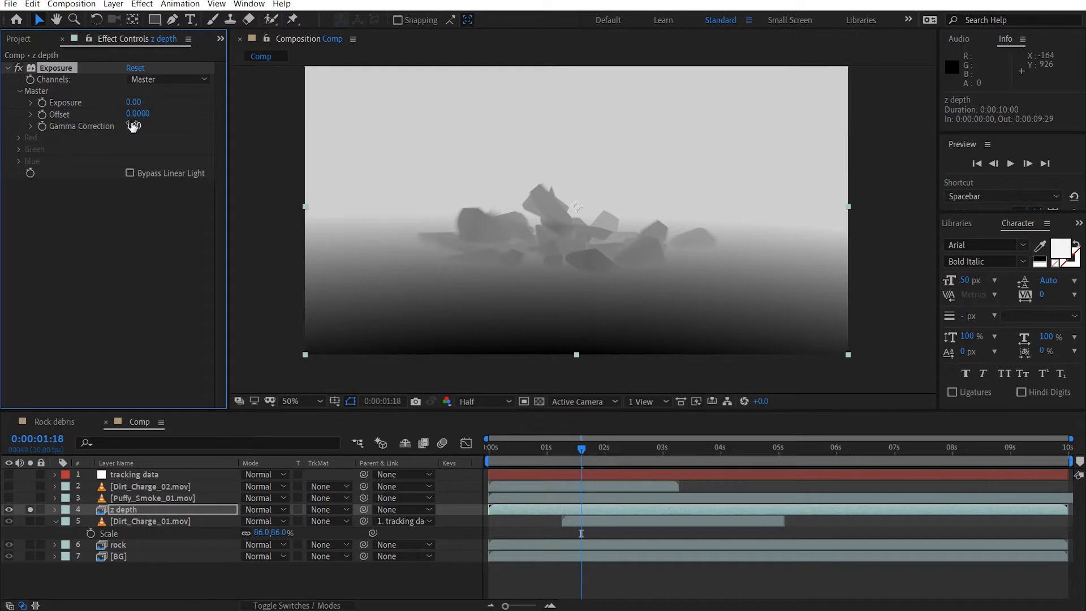
pyautogui.moveTo(146, 123); pyautogui.dragTo(100, 128)
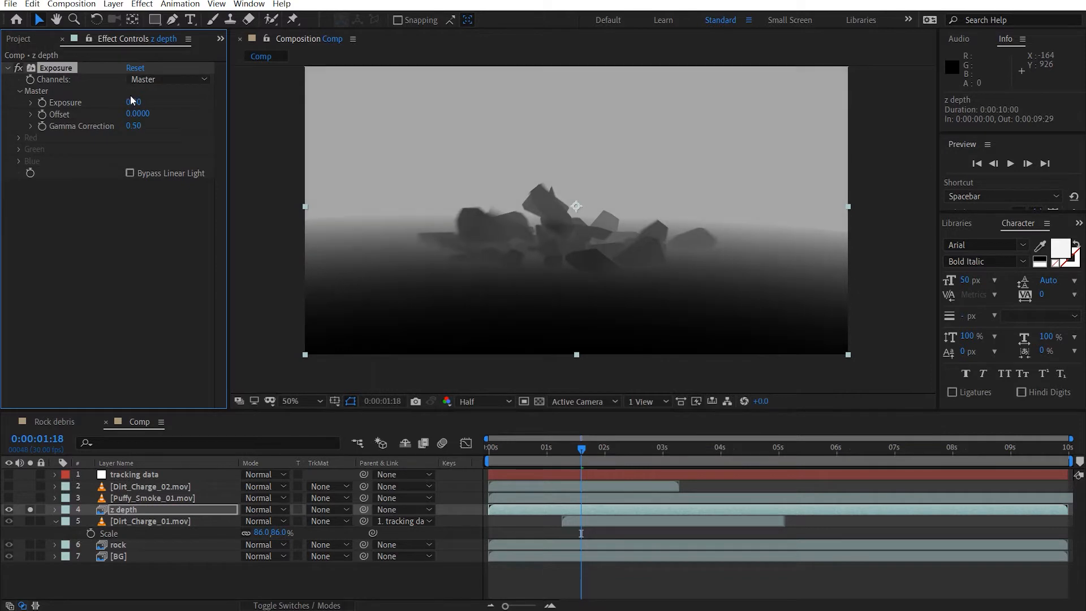
pyautogui.moveTo(131, 102); pyautogui.dragTo(130, 129)
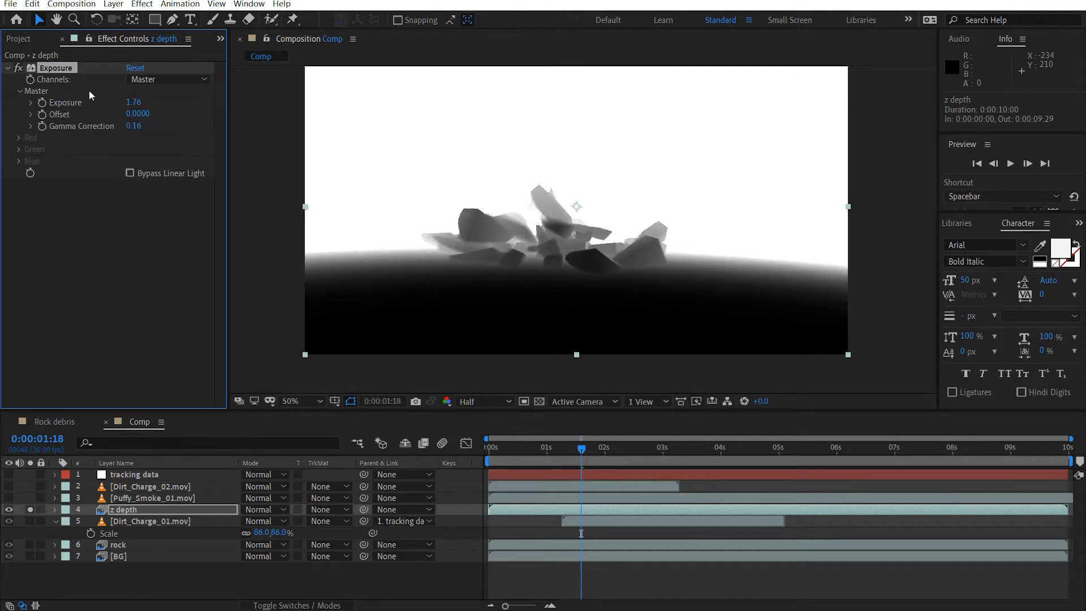
# Duplicate the z depth layer's Exposure effect, set the copy to exposure 1.20 and gamma correction 0.46, and unsolo the layer.
pyautogui.hotkey('ctrl', 'd')
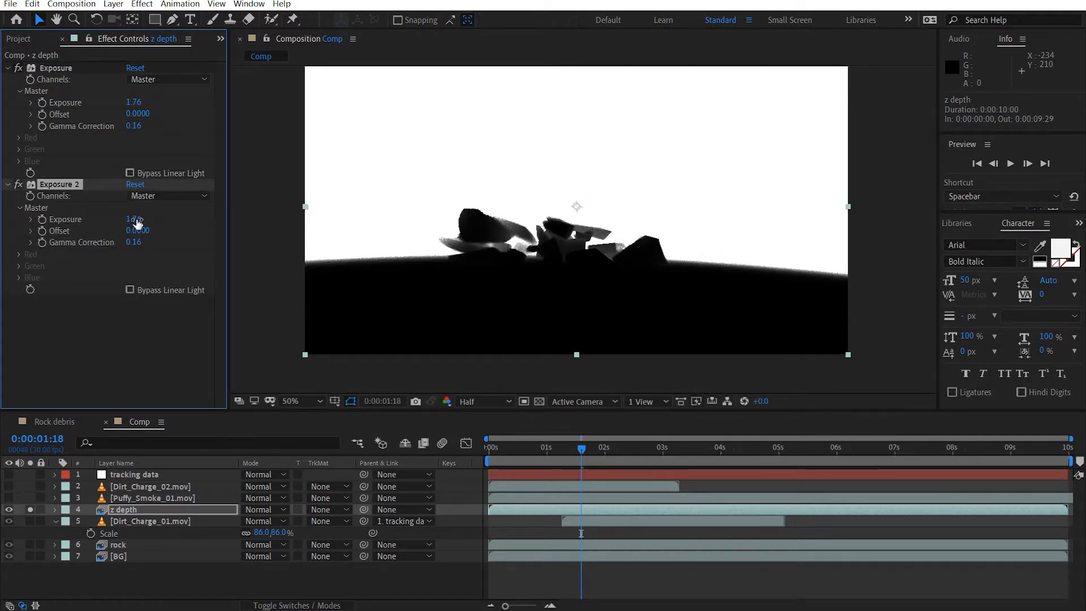
pyautogui.moveTo(98, 231); pyautogui.dragTo(138, 244)
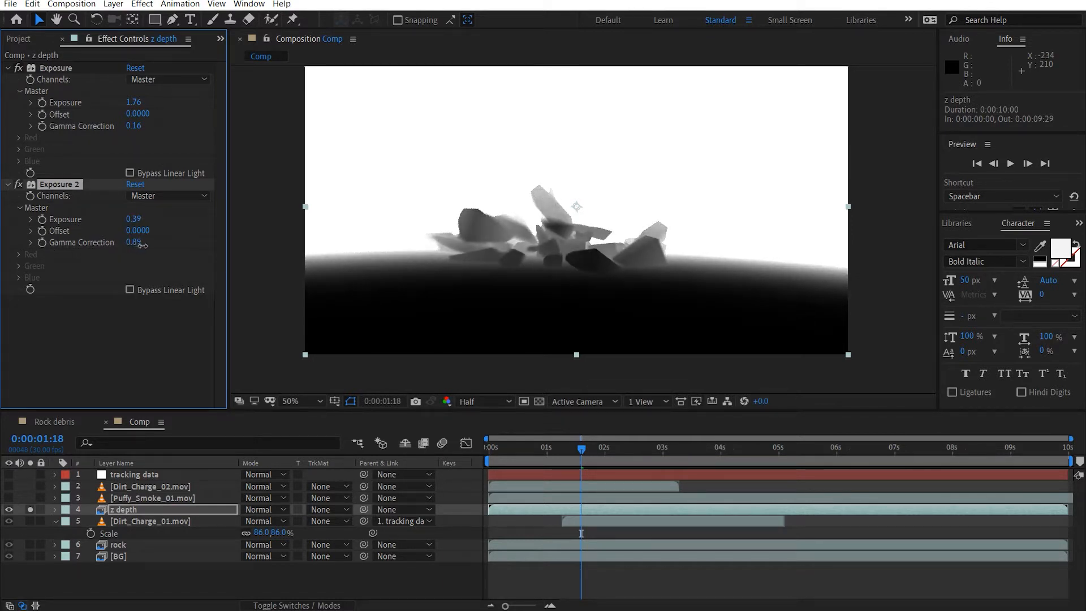
pyautogui.moveTo(134, 219); pyautogui.dragTo(209, 209)
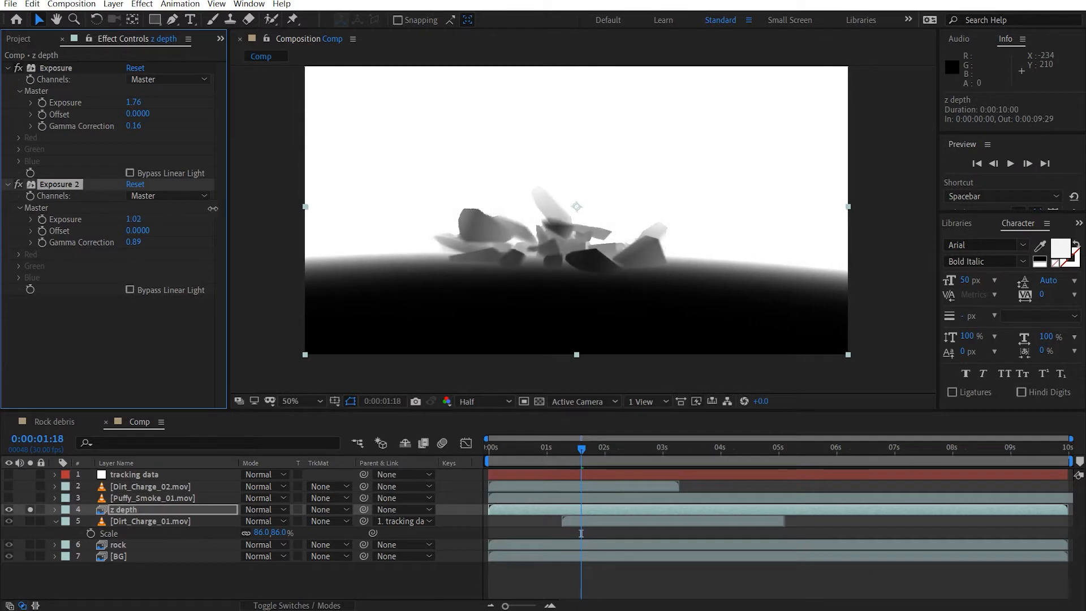
pyautogui.moveTo(131, 248); pyautogui.dragTo(107, 249)
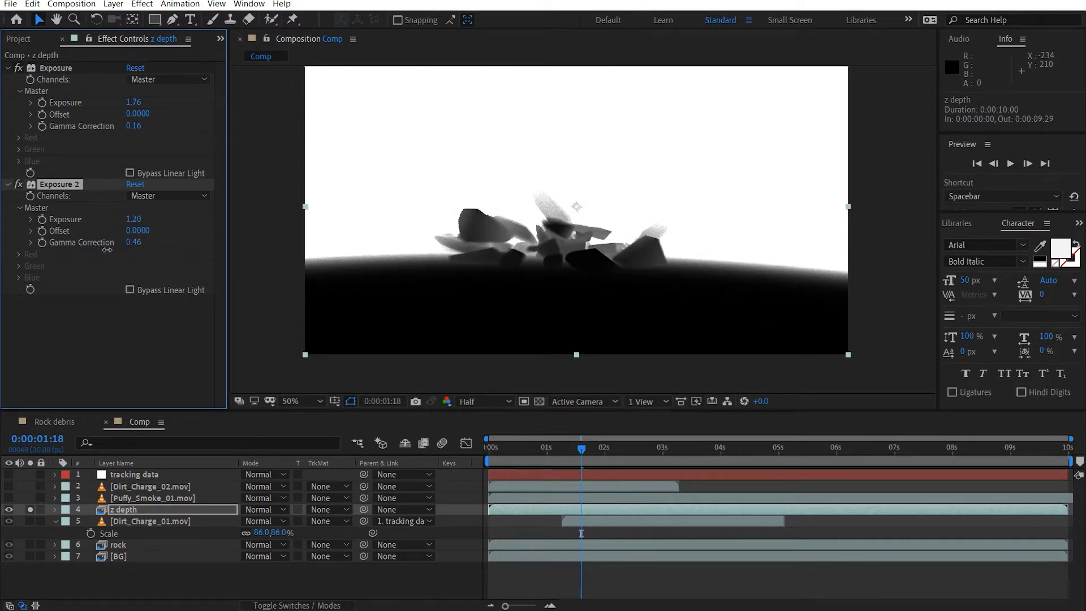
pyautogui.click(321, 522)
pyautogui.click(31, 511)
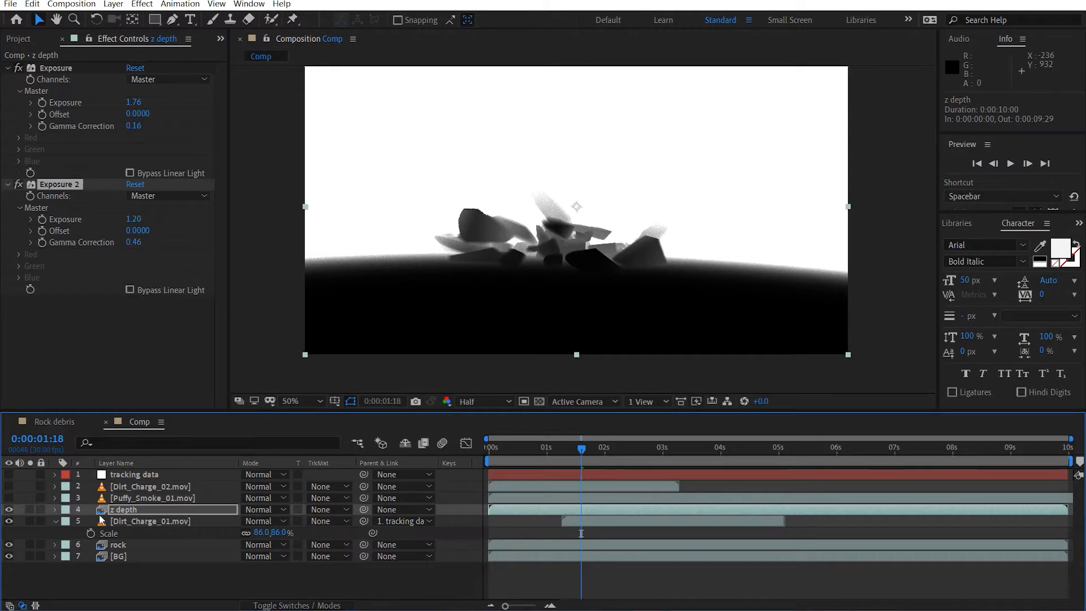
# Set the track matte of Dirt_Charge_01.mov to Luma Matte "z depth".
pyautogui.click(328, 521)
pyautogui.click(377, 577)
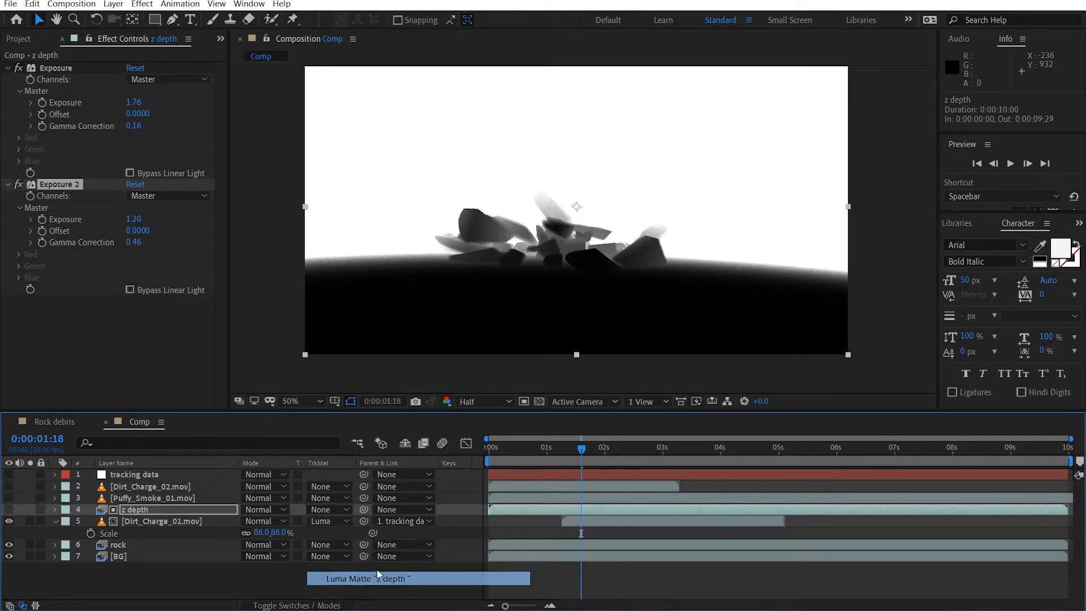
pyautogui.scroll(2, 657, 281)
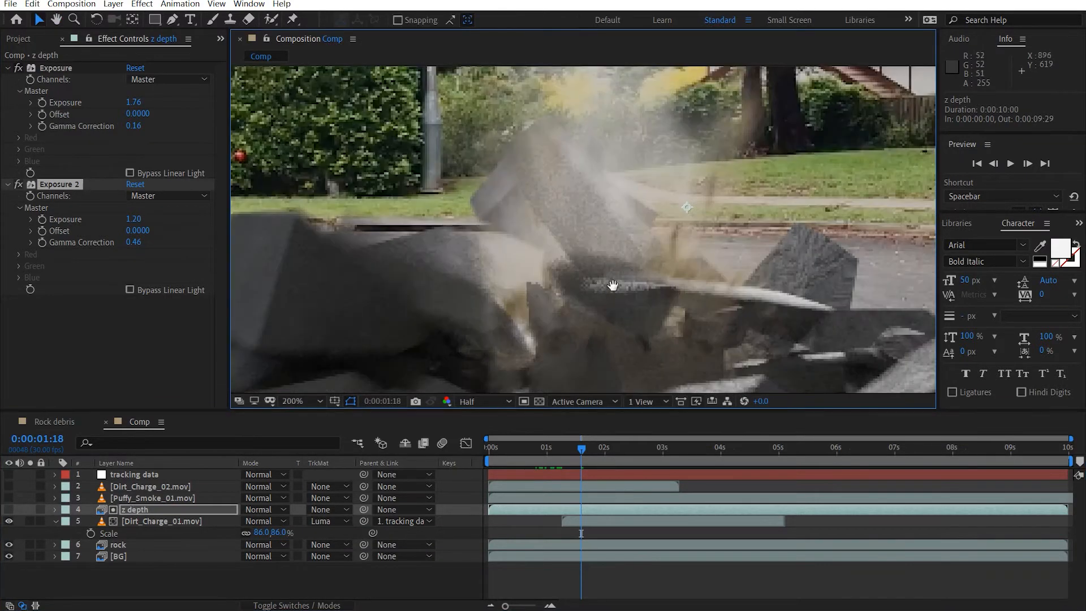
pyautogui.moveTo(613, 285); pyautogui.dragTo(581, 226)
pyautogui.moveTo(639, 297); pyautogui.dragTo(610, 279)
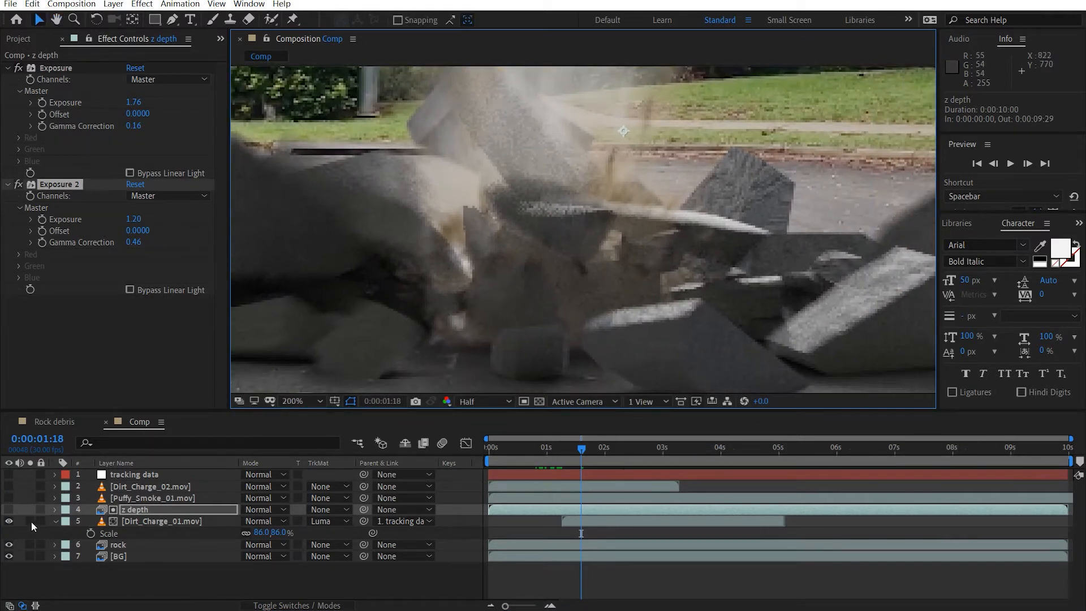
# Solo Dirt_Charge_01.mov to examine how the depth matte cuts the dirt around the rocks, and unsolo it.
pyautogui.click(30, 521)
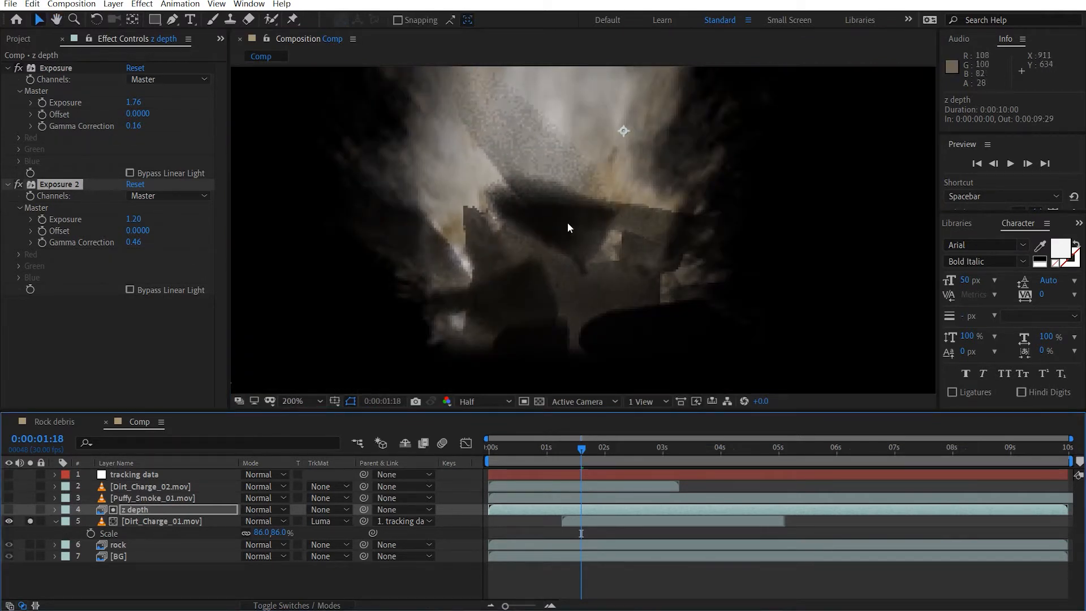
pyautogui.press(',')
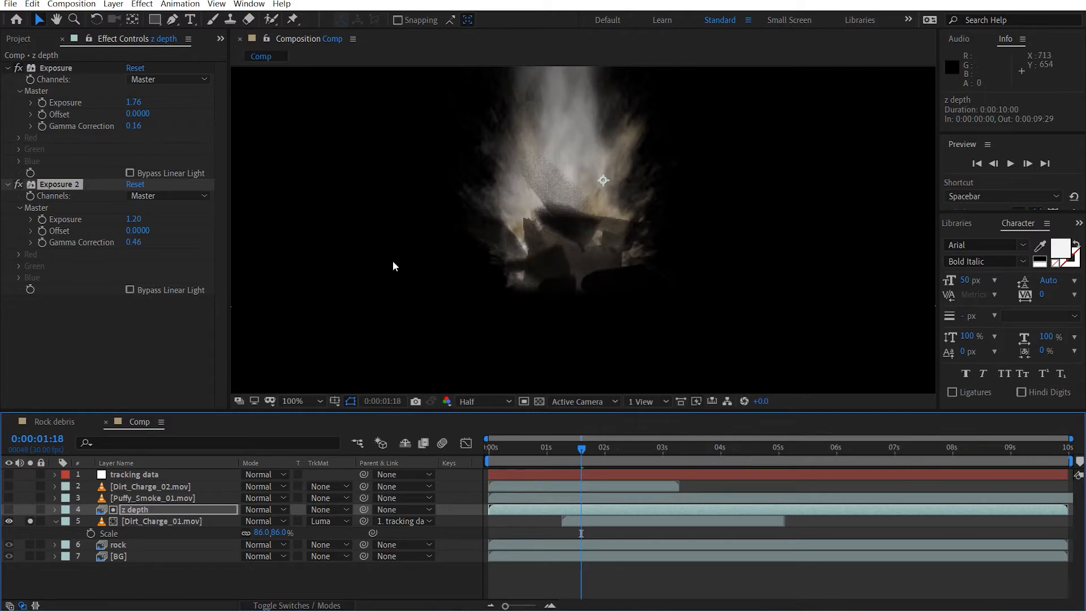
pyautogui.click(30, 522)
pyautogui.click(190, 521)
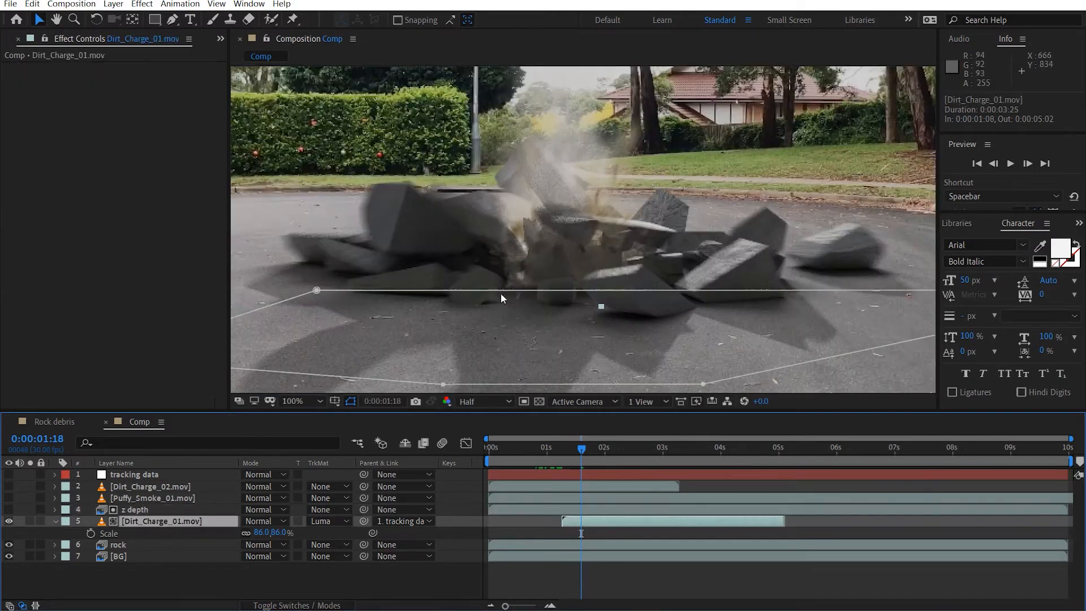
pyautogui.scroll(-1, 535, 248)
pyautogui.scroll(1, 534, 248)
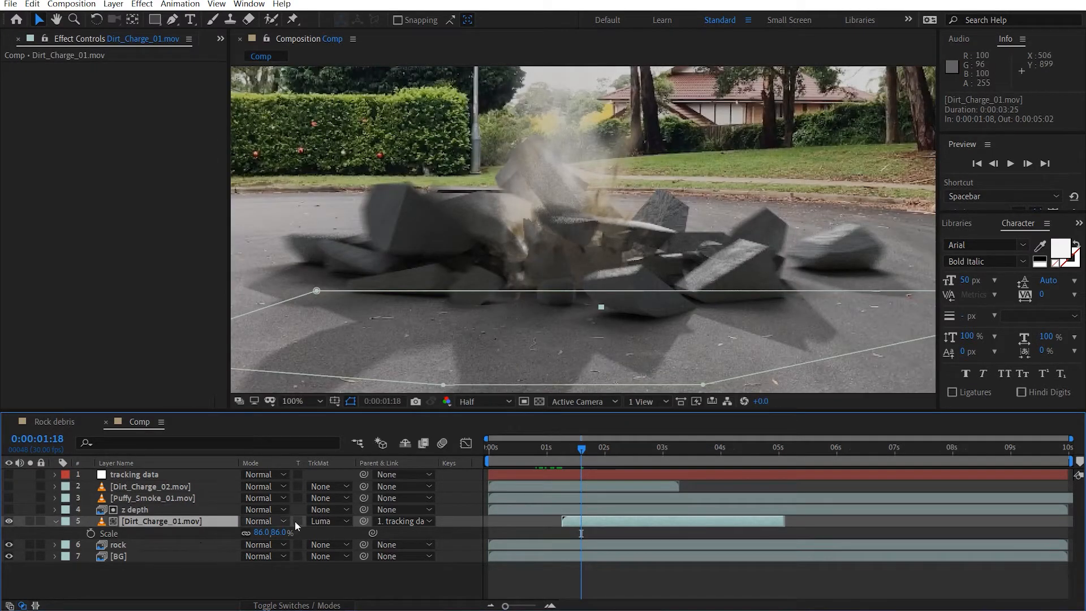
# Set the z depth layer's Exposure 2 effect to exposure 0.67 and gamma correction 0.34.
pyautogui.click(161, 511)
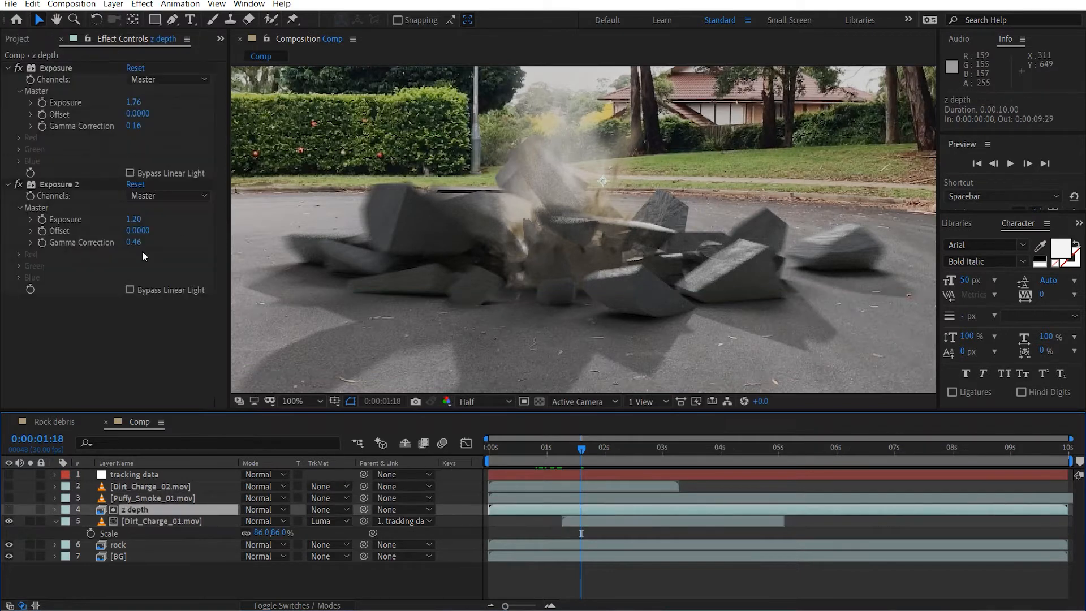
pyautogui.moveTo(156, 221); pyautogui.dragTo(124, 245)
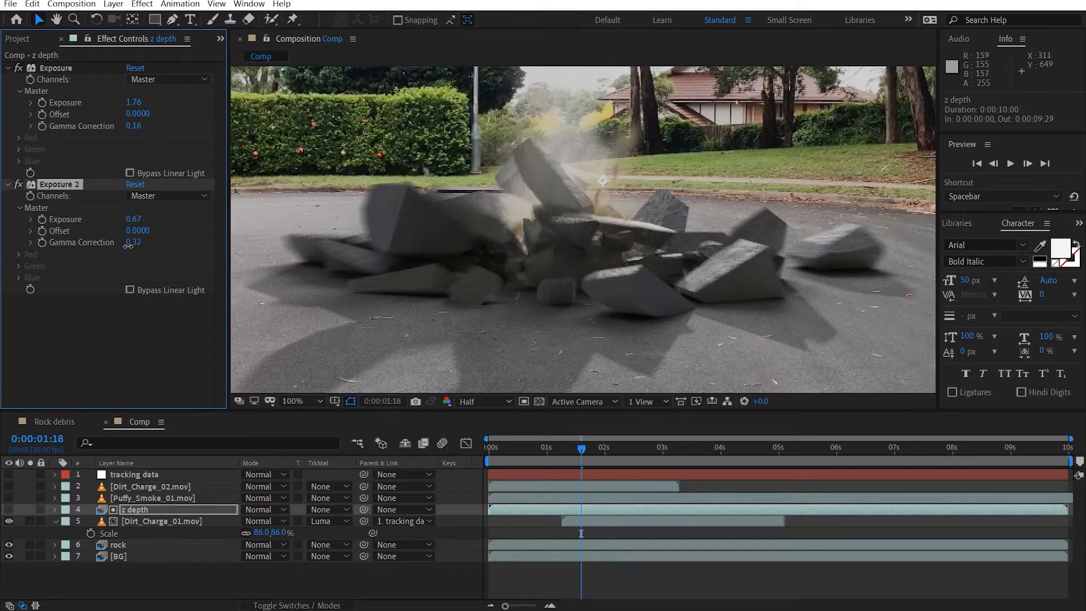
pyautogui.scroll(-2, 612, 229)
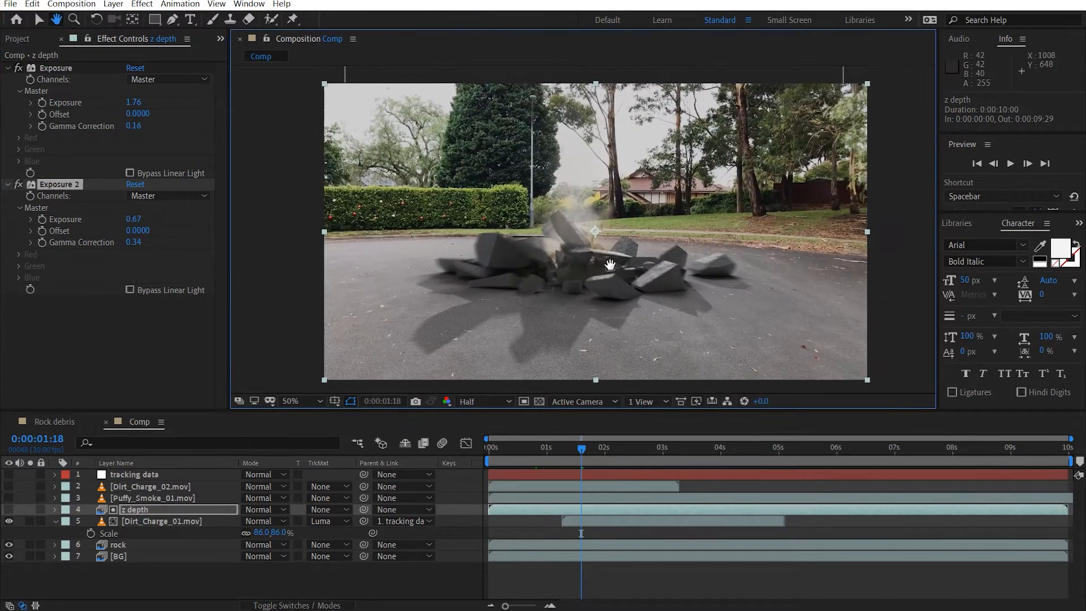
pyautogui.click(914, 266)
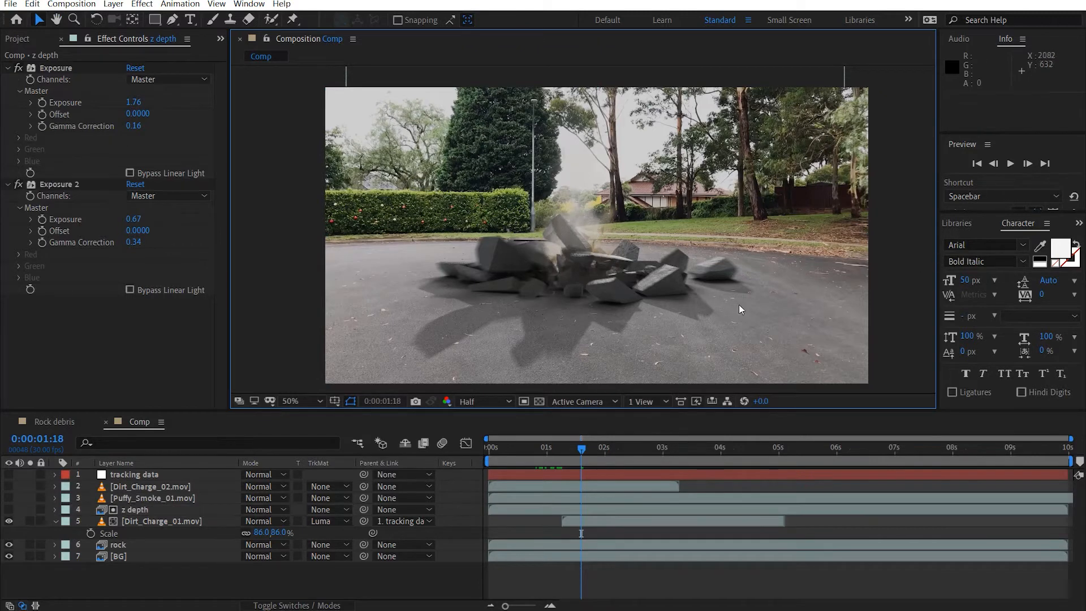
# Apply a Tint effect to Dirt_Charge_01.mov with Amount to Tint at 65%.
pyautogui.click(154, 522)
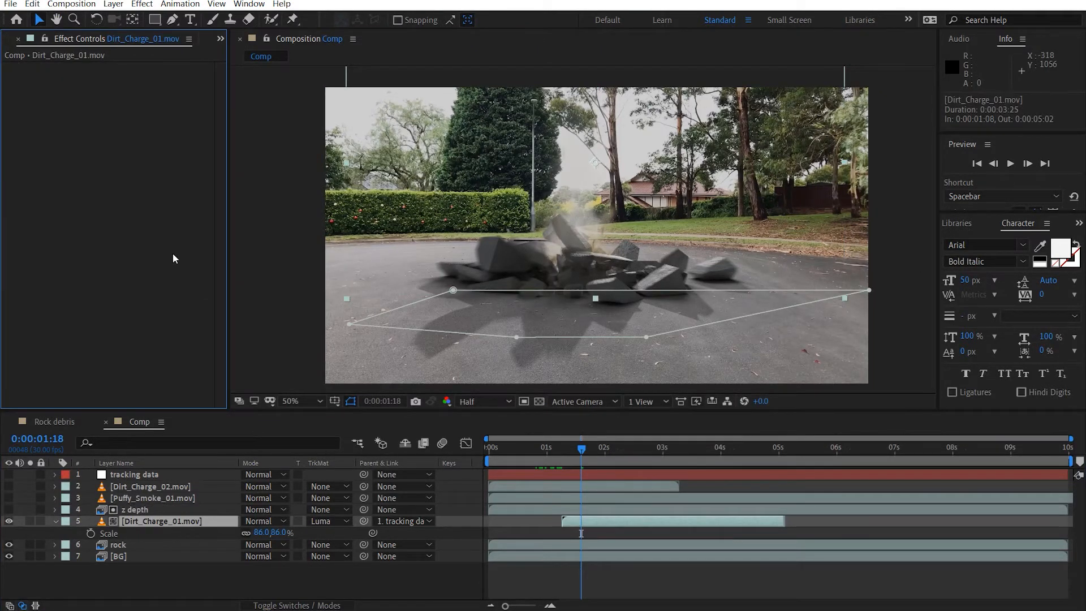
pyautogui.click(174, 521)
pyautogui.hotkey('ctrl', 'space')
pyautogui.press('2')
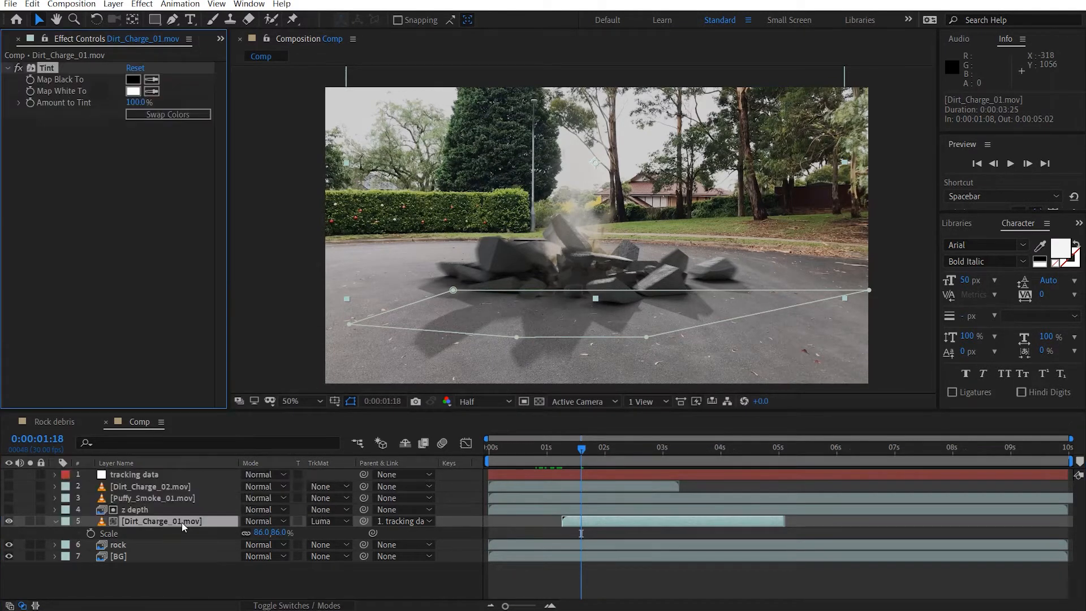
pyautogui.scroll(4, 514, 245)
pyautogui.scroll(-2, 514, 244)
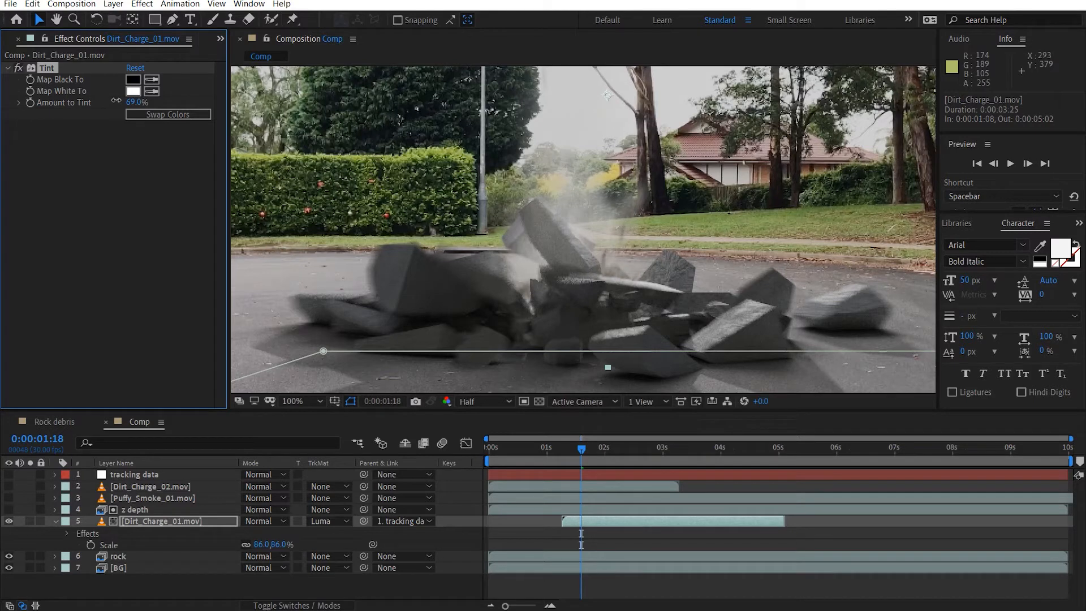
pyautogui.click(132, 102)
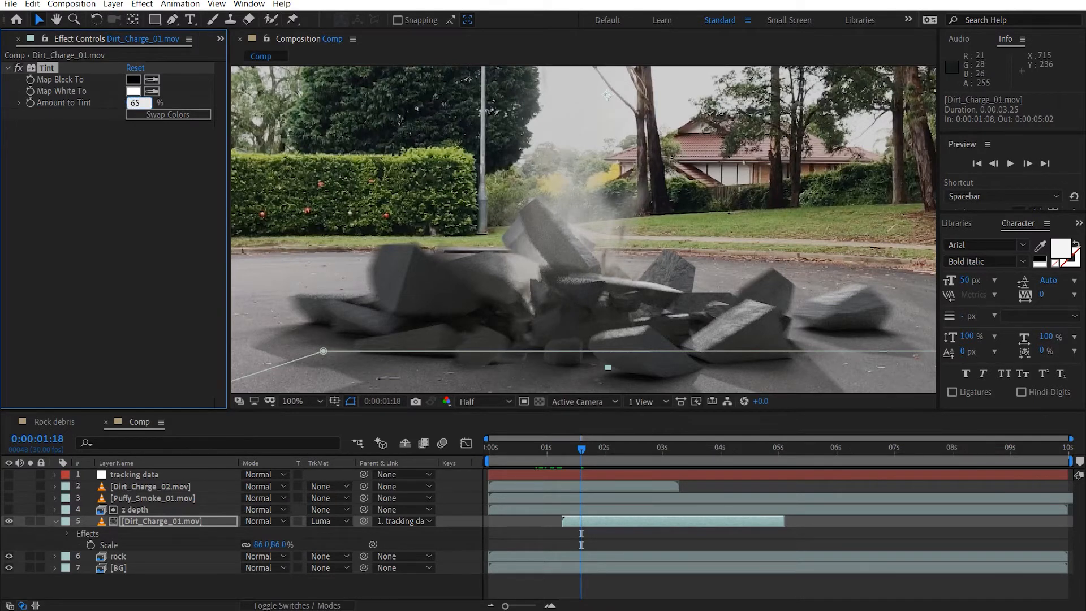
pyautogui.press('Return')
pyautogui.press(',')
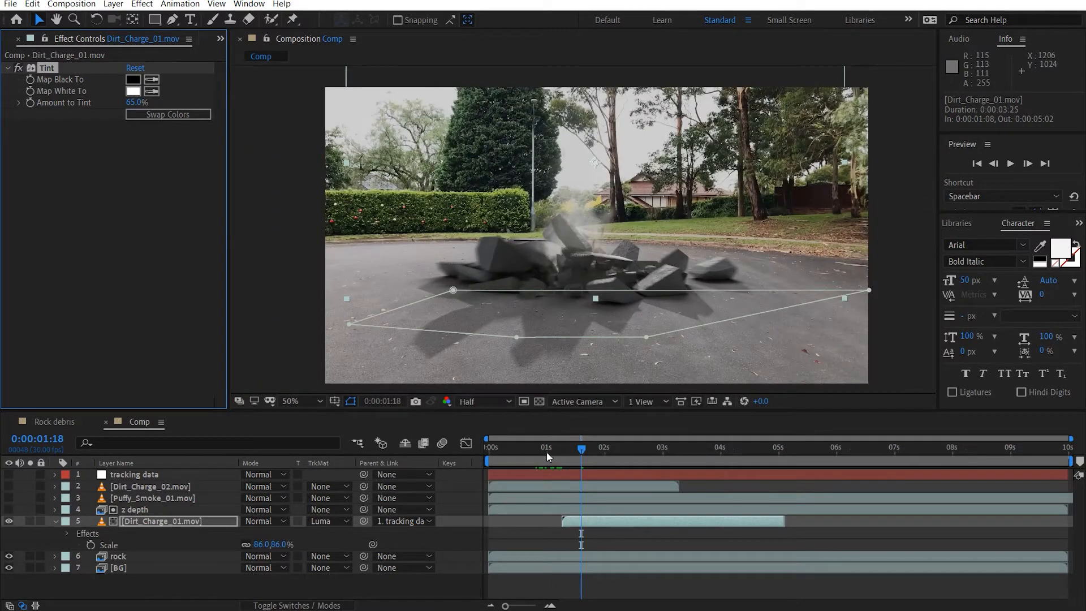
# At 0:00:01:09, move the Dirt_Charge_01.mov layer up in the frame to position -118.5, -564.7.
pyautogui.moveTo(546, 453)
pyautogui.mouseDown()
pyautogui.moveTo(575, 455)
pyautogui.moveTo(563, 456)
pyautogui.mouseUp()
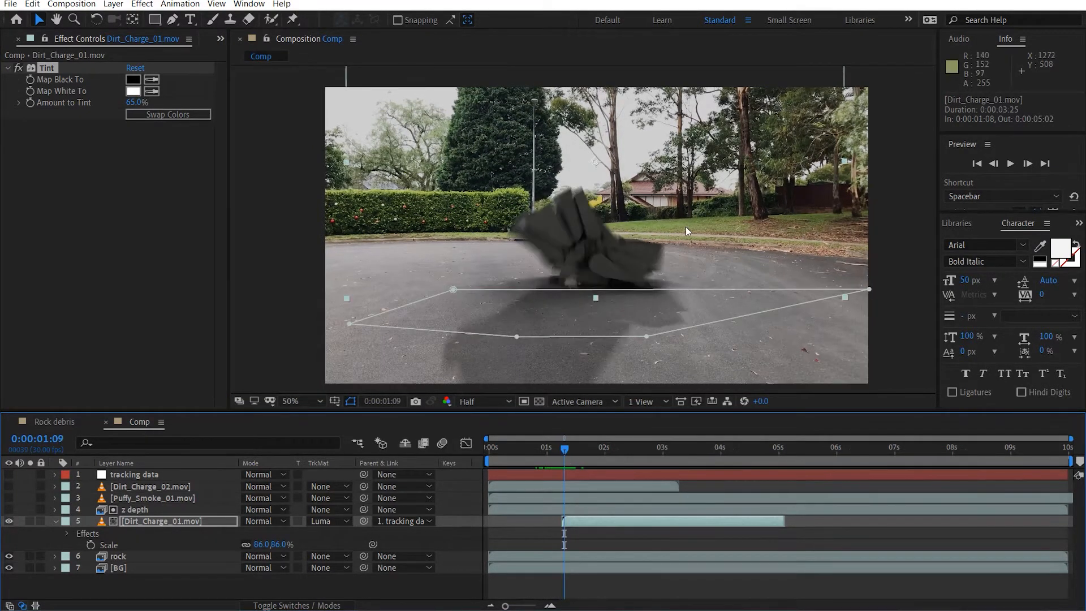
pyautogui.moveTo(686, 227); pyautogui.dragTo(685, 214)
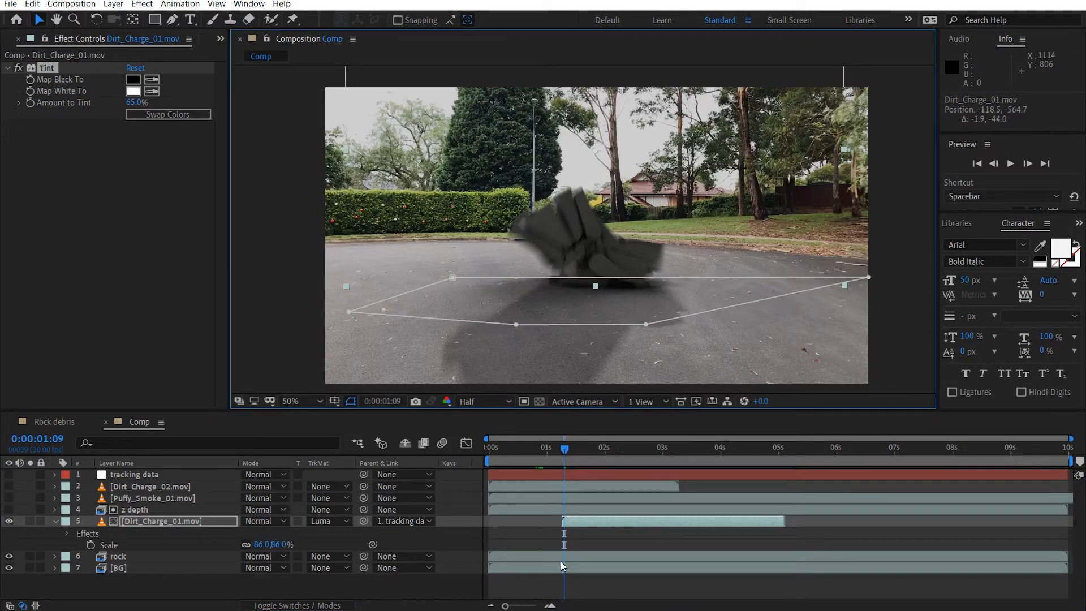
# Trim seven frames off the start of Dirt_Charge_01.mov, slide it to begin at 0:00:01:11, and set the current time to 0:00:01:10.
pyautogui.moveTo(566, 452); pyautogui.dragTo(584, 450)
pyautogui.moveTo(590, 521); pyautogui.dragTo(598, 521)
pyautogui.moveTo(563, 447); pyautogui.dragTo(579, 448)
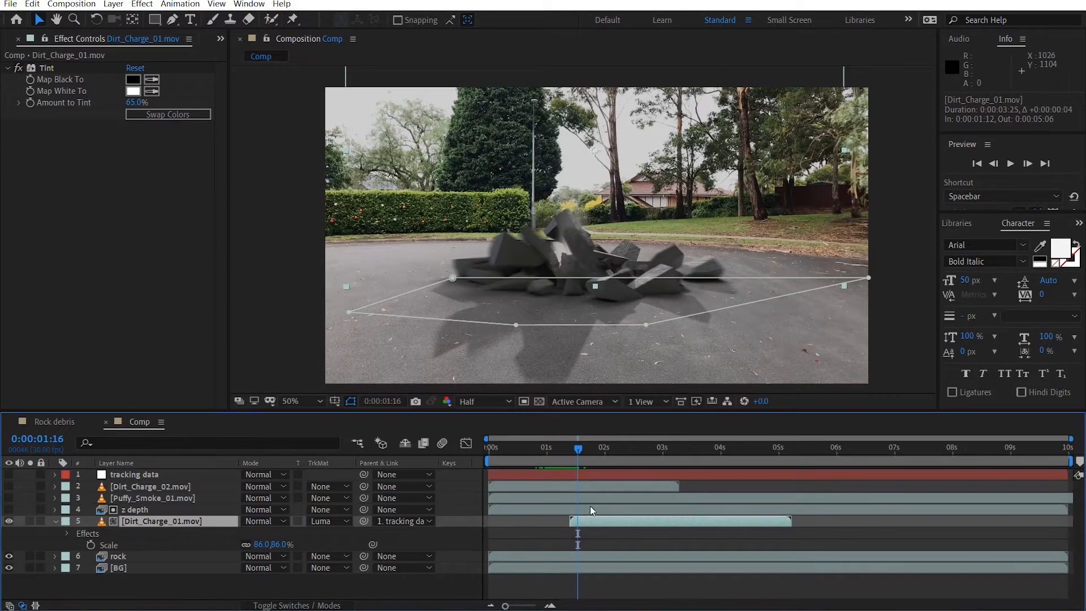
pyautogui.moveTo(590, 523); pyautogui.dragTo(577, 524)
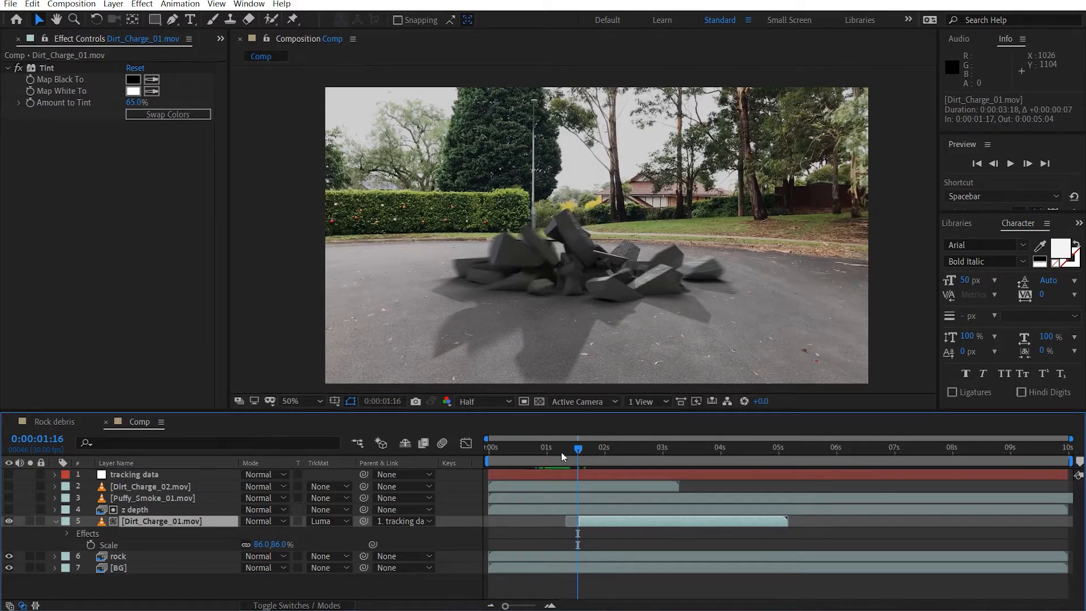
pyautogui.moveTo(561, 453)
pyautogui.mouseDown()
pyautogui.moveTo(582, 459)
pyautogui.moveTo(570, 464)
pyautogui.mouseUp()
pyautogui.moveTo(592, 521); pyautogui.dragTo(583, 526)
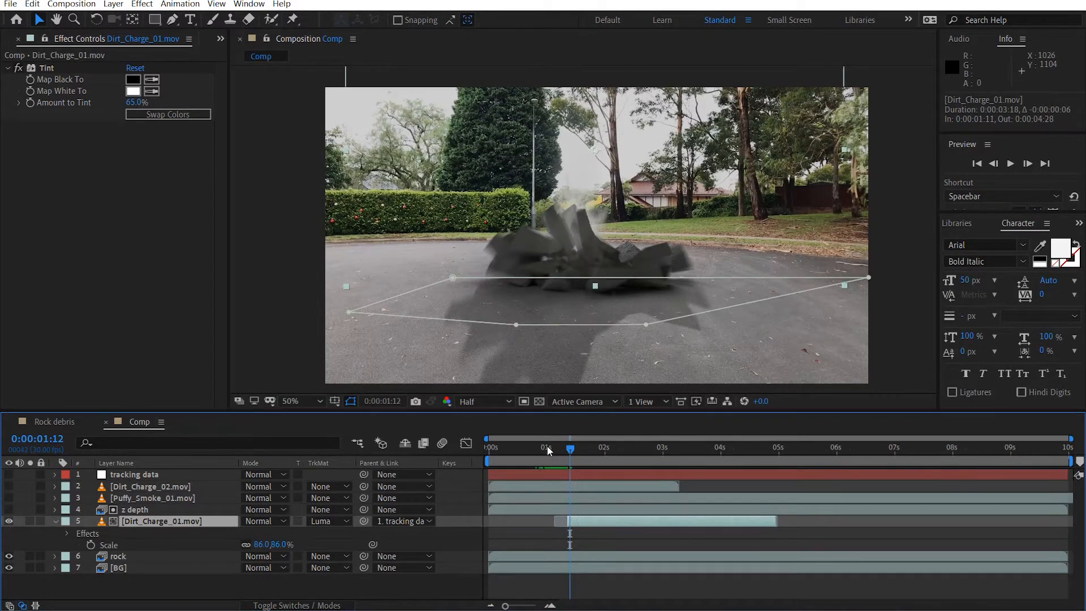
pyautogui.moveTo(548, 448); pyautogui.dragTo(715, 474)
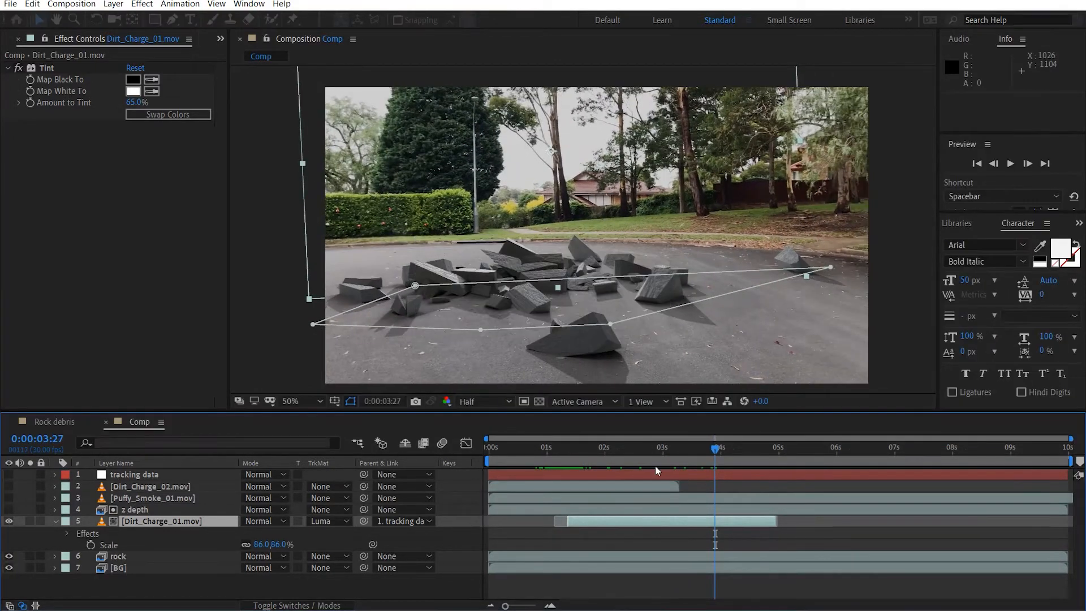
pyautogui.click(565, 464)
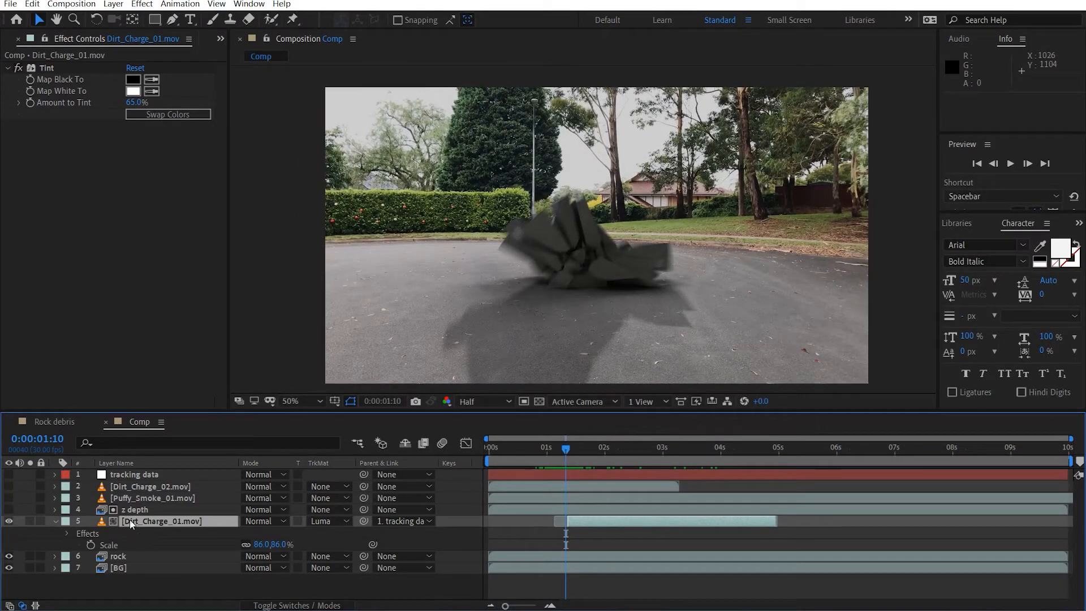
# Duplicate the z depth layer and place the copy directly above Puffy_Smoke_01.mov.
pyautogui.click(172, 509)
pyautogui.click(165, 496)
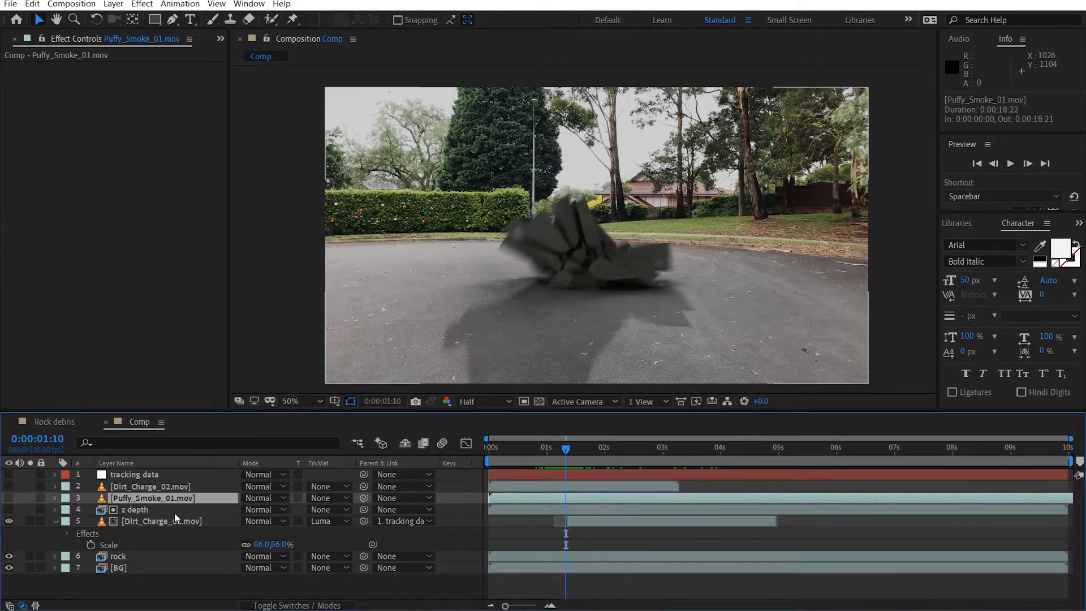
pyautogui.click(175, 513)
pyautogui.click(118, 499)
pyautogui.click(122, 488)
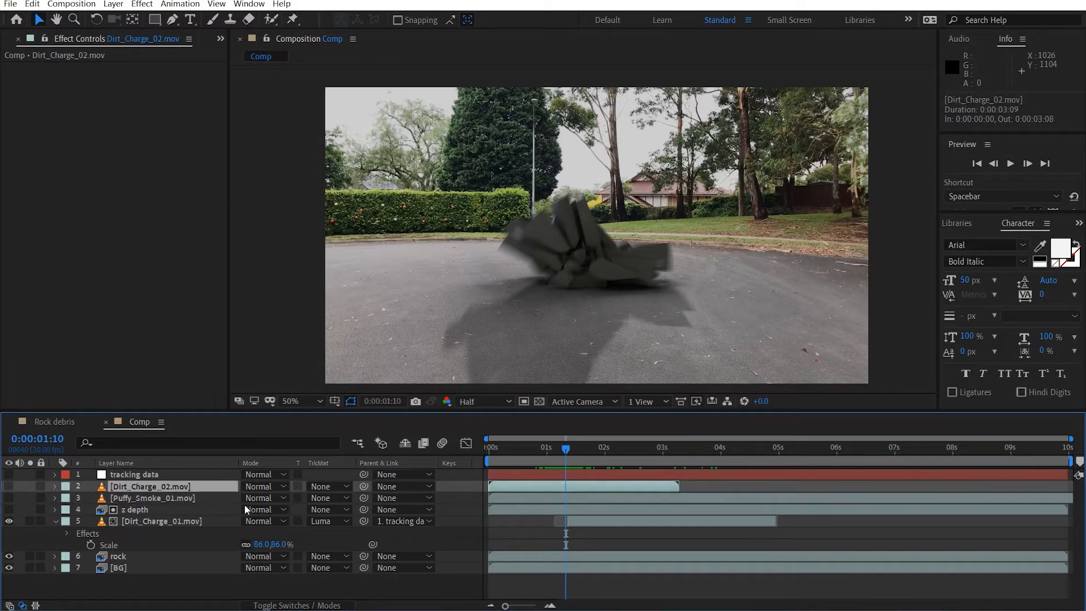
pyautogui.click(163, 511)
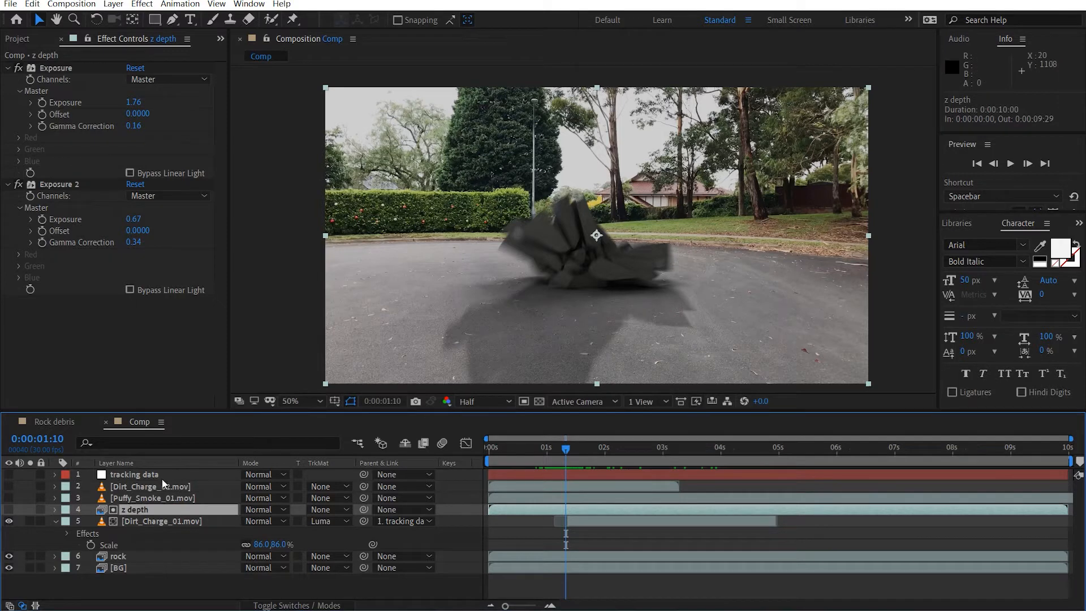
pyautogui.hotkey('ctrl', 'd')
pyautogui.moveTo(138, 518); pyautogui.dragTo(154, 498)
# Make Puffy_Smoke_01.mov visible and apply a Tint effect at 100% to remove its blue color.
pyautogui.click(181, 512)
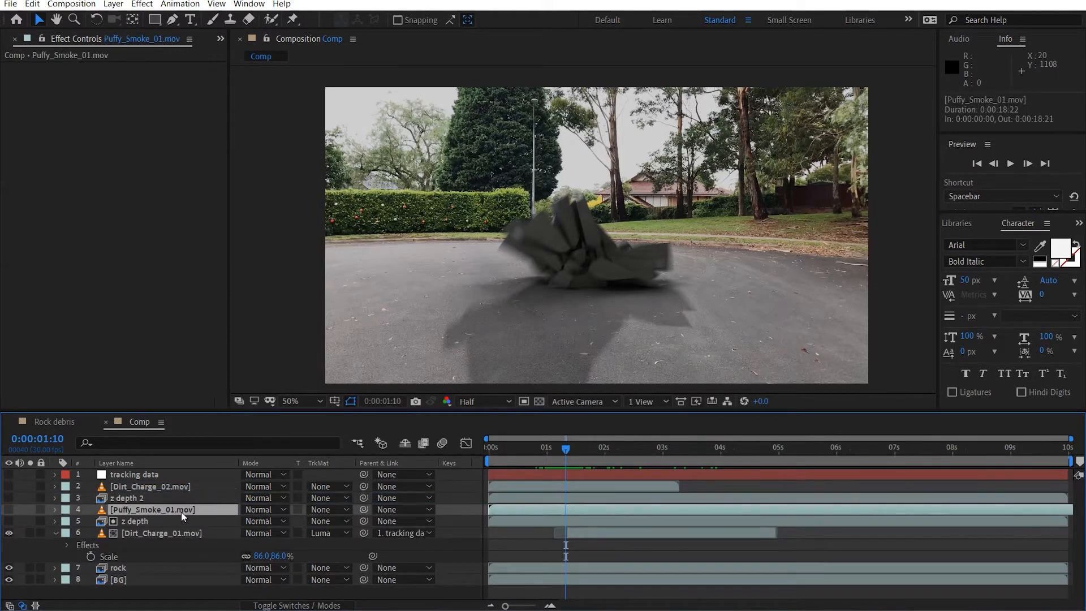
pyautogui.click(8, 511)
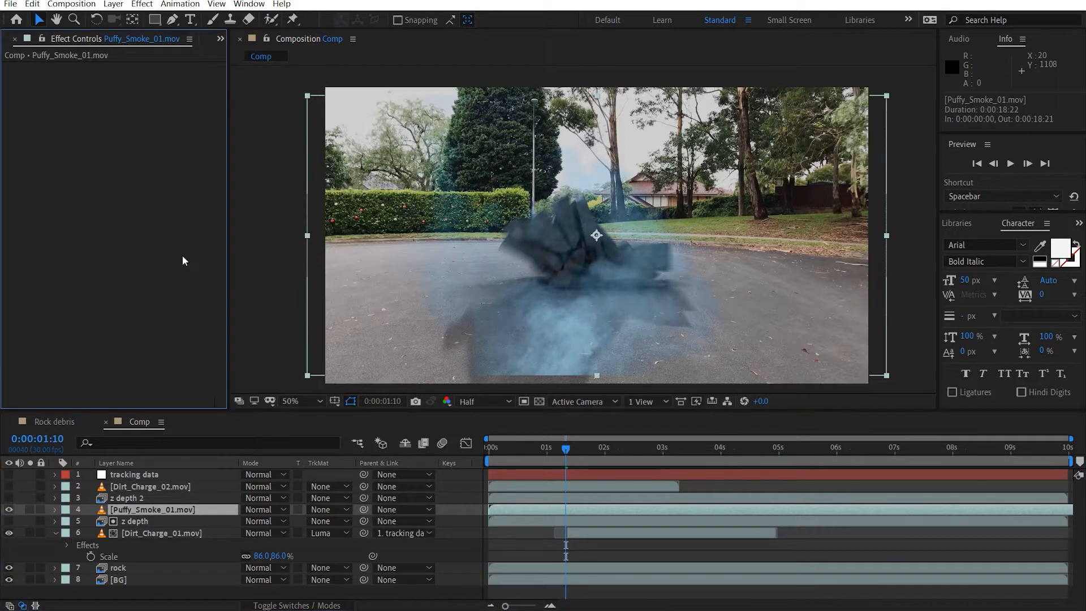
pyautogui.hotkey('ctrl', 'space')
pyautogui.press('2')
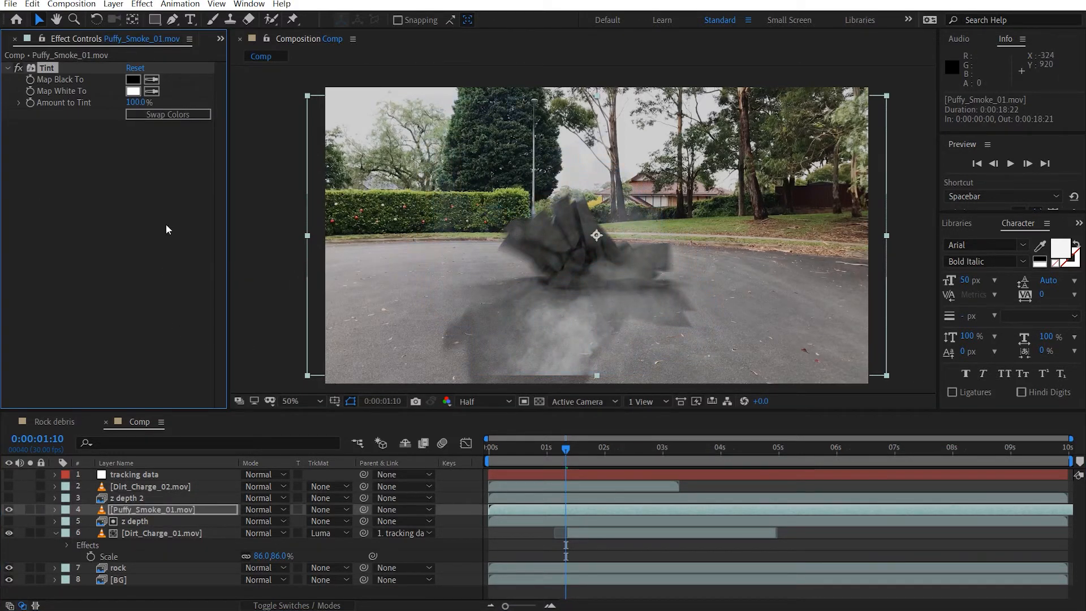
# Time-stretch Puffy_Smoke_01.mov to a duration of 0:00:15:00 and slide it to start at -0:00:03:25.
pyautogui.moveTo(138, 517)
pyautogui.mouseDown()
pyautogui.moveTo(142, 526)
pyautogui.moveTo(149, 511)
pyautogui.mouseUp()
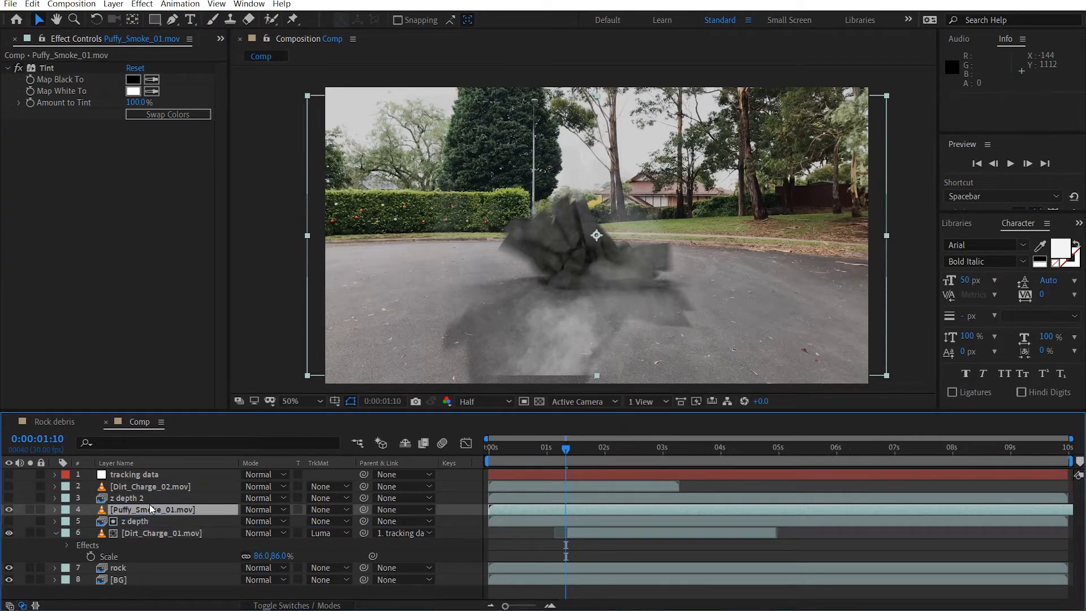
pyautogui.moveTo(567, 508); pyautogui.dragTo(199, 515)
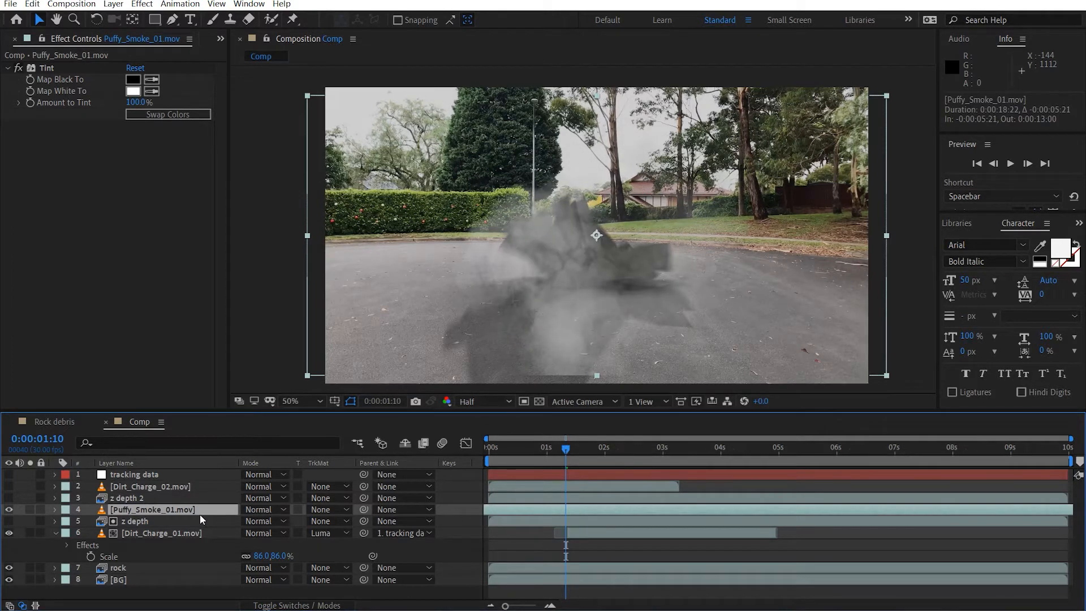
pyautogui.rightClick(200, 516)
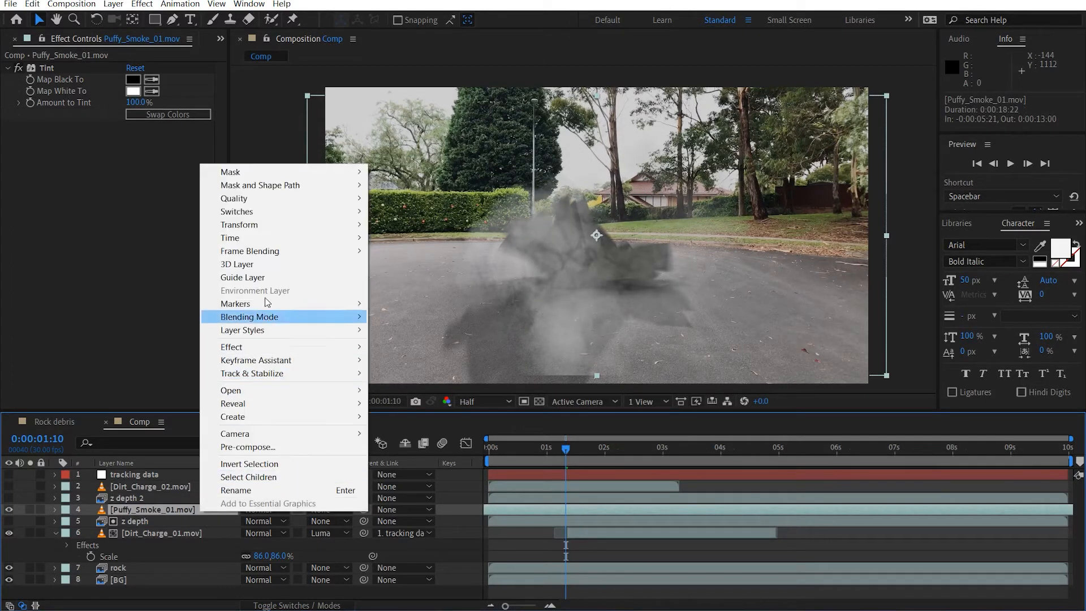
pyautogui.moveTo(317, 237)
pyautogui.click(445, 264)
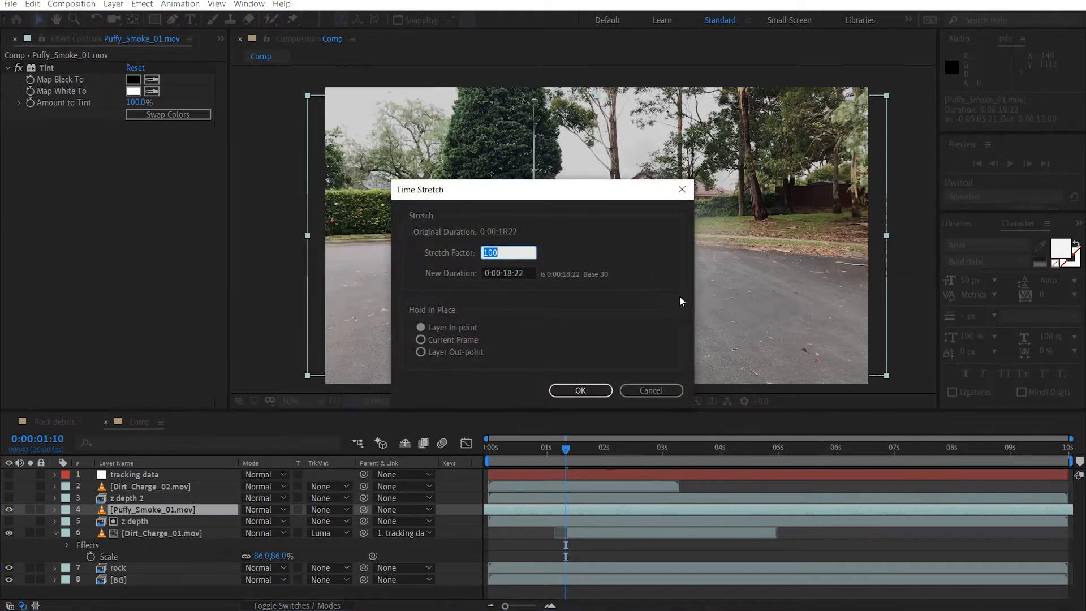
pyautogui.write('130')
pyautogui.press('Return')
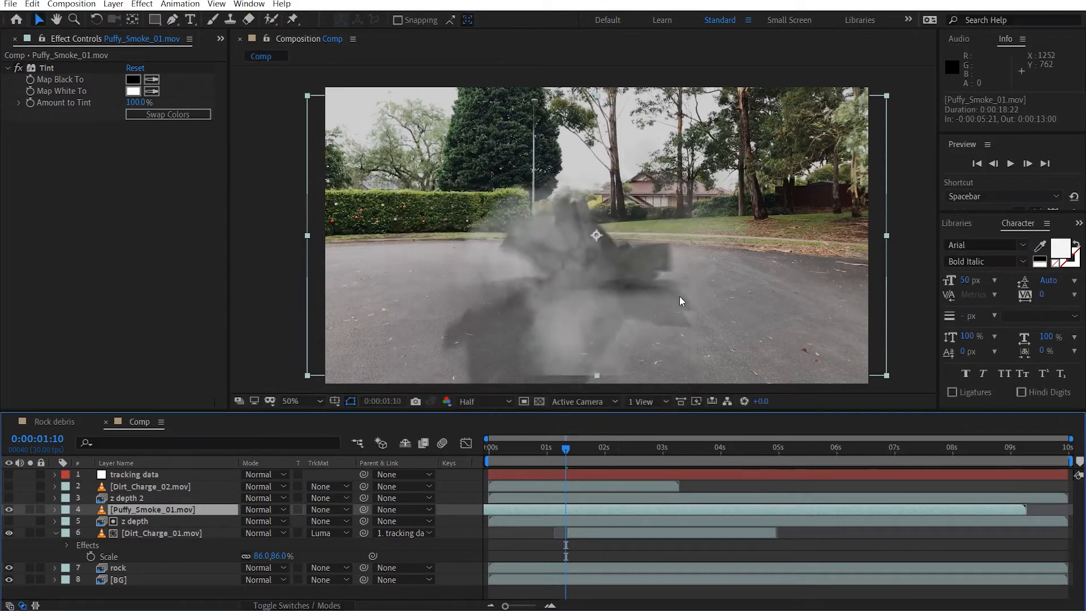
pyautogui.moveTo(772, 509); pyautogui.dragTo(847, 524)
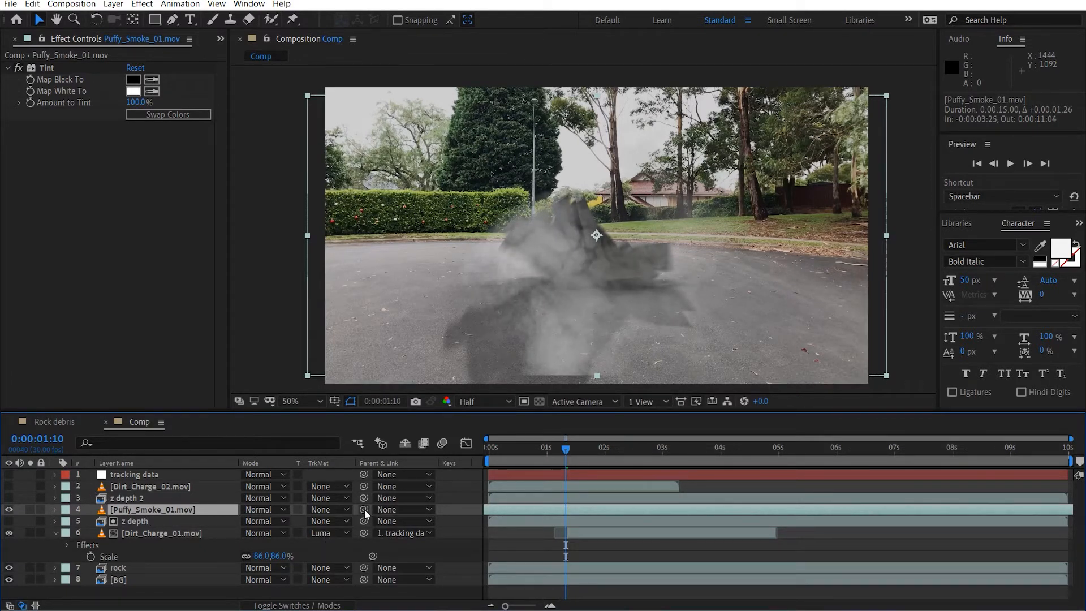
# Parent Puffy_Smoke_01.mov to the tracking data layer and set its track matte to Luma Matte "z depth 2".
pyautogui.moveTo(364, 509); pyautogui.dragTo(137, 474)
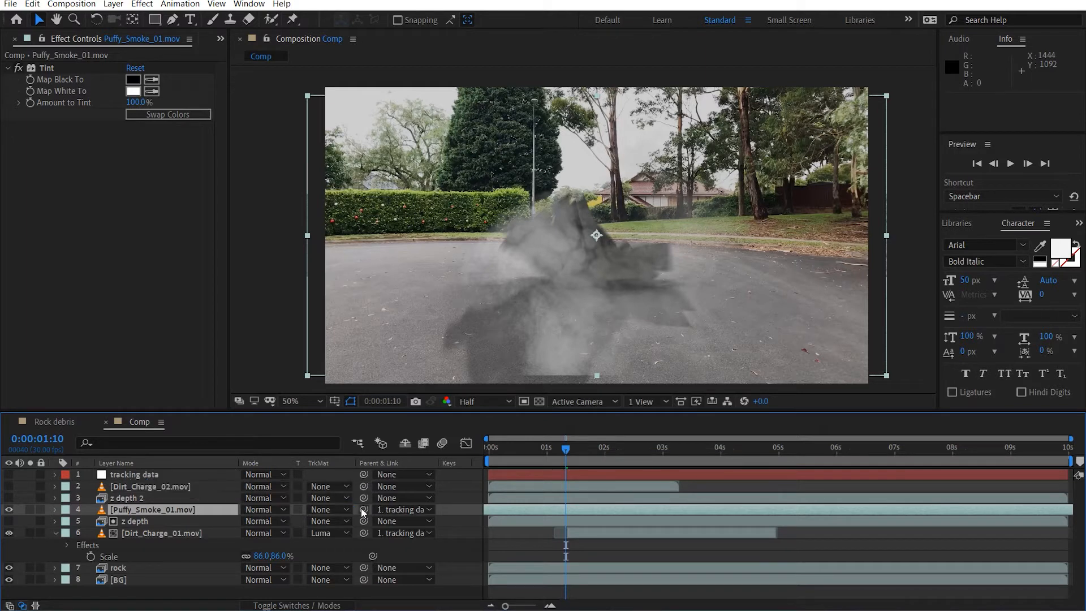
pyautogui.click(148, 501)
pyautogui.click(338, 510)
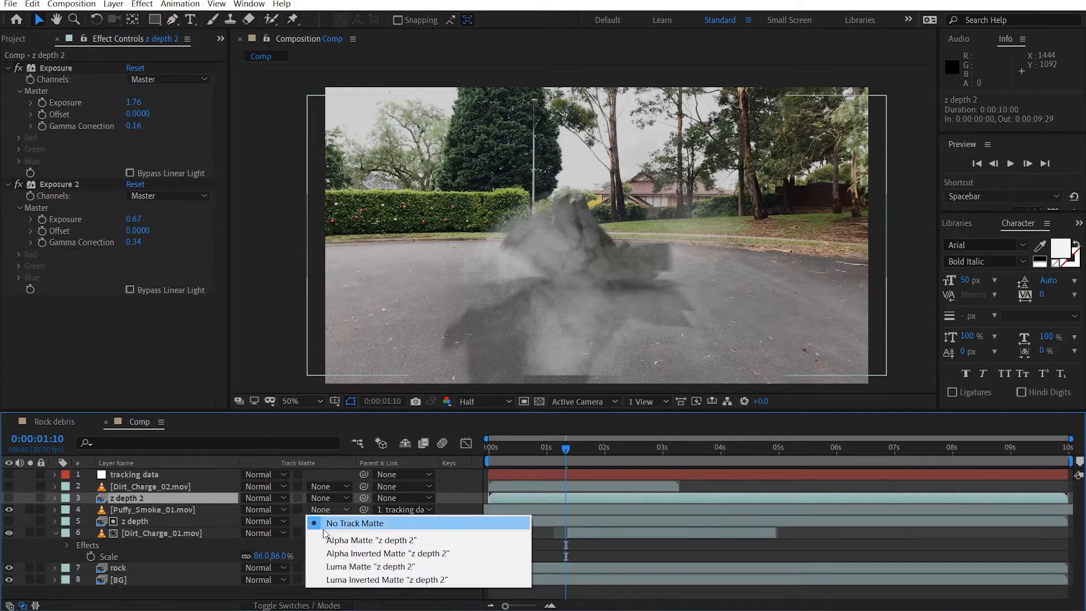
pyautogui.click(370, 566)
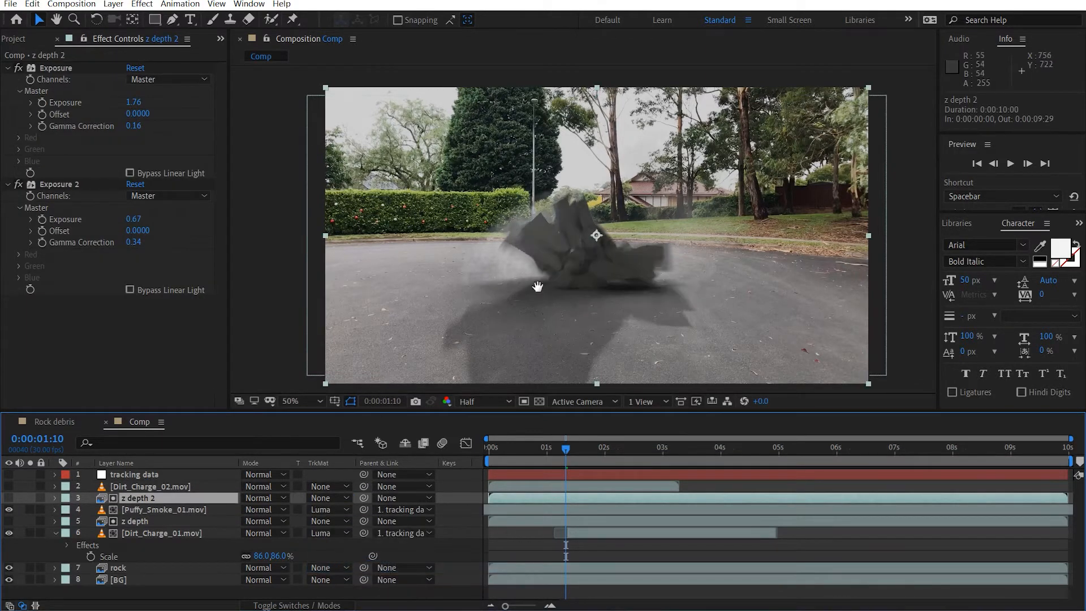
pyautogui.moveTo(537, 287); pyautogui.dragTo(514, 322)
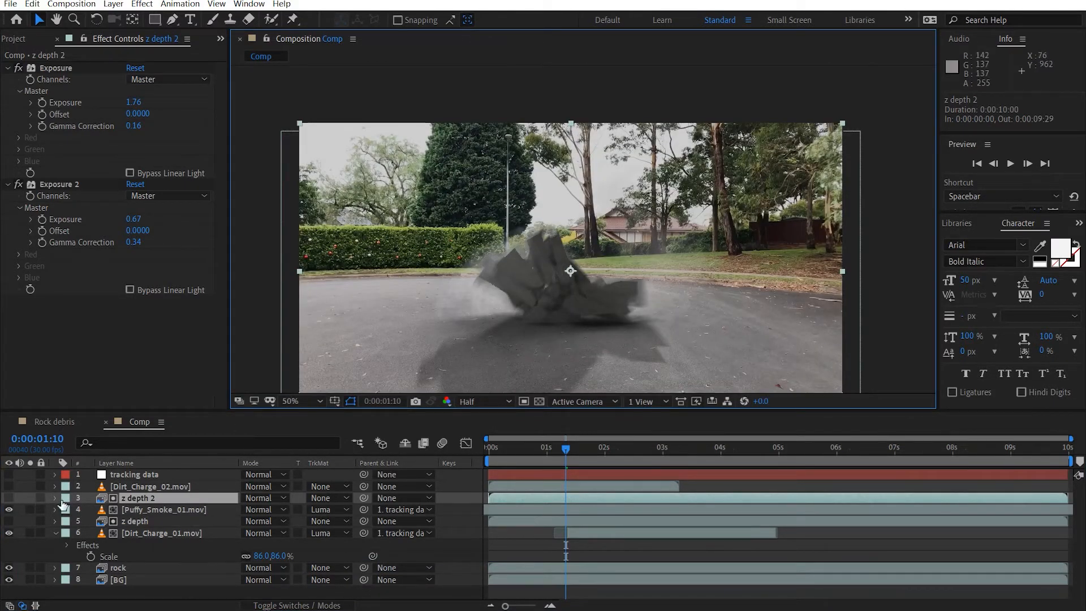
# Remove the track matte from Puffy_Smoke_01.mov and draw a four-point mask around the hard bottom edge of the smoke.
pyautogui.click(329, 510)
pyautogui.click(373, 525)
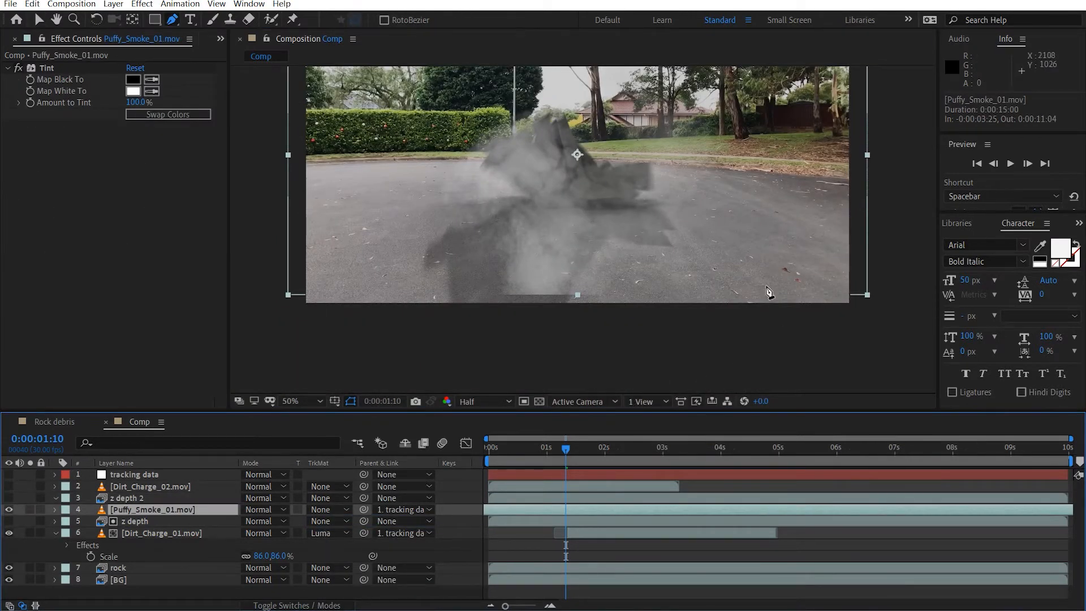
pyautogui.click(903, 288)
pyautogui.click(295, 288)
pyautogui.click(279, 345)
pyautogui.click(552, 350)
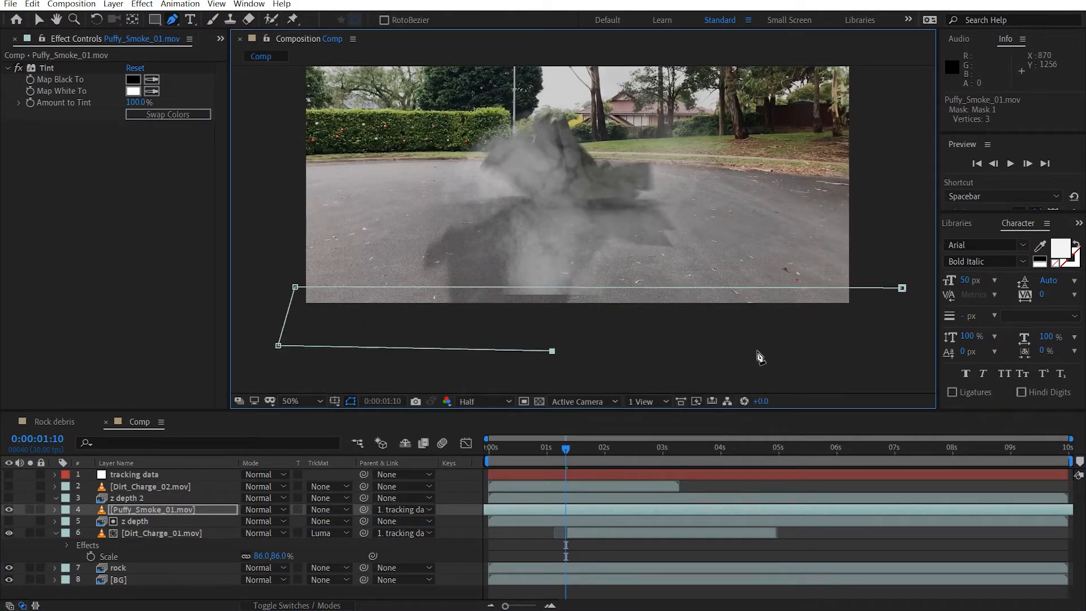
pyautogui.click(902, 288)
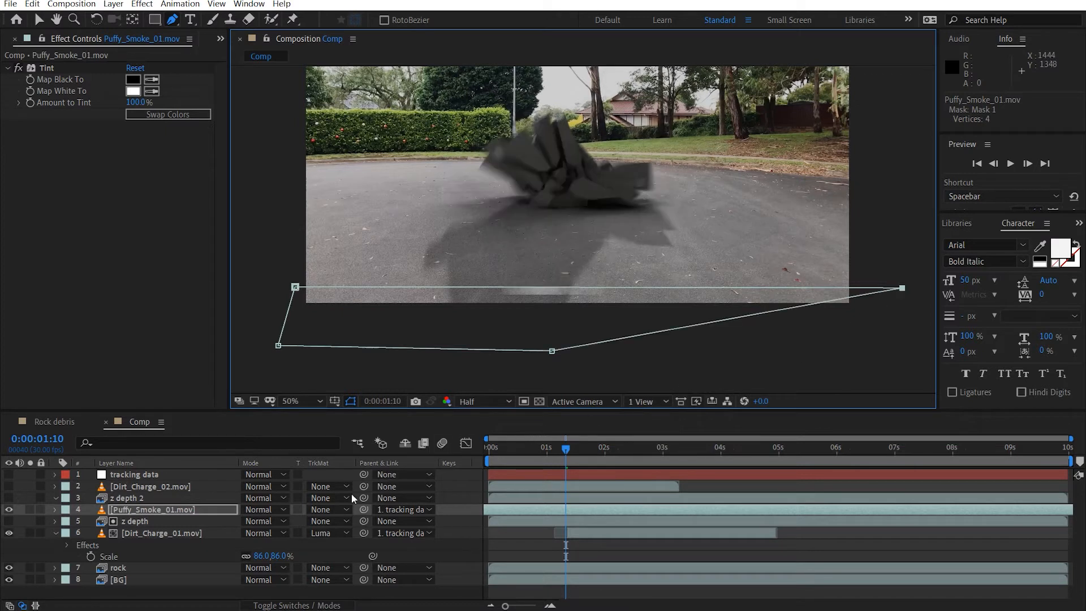
# Set Mask 1 on Puffy_Smoke_01.mov to Subtract with a 10-pixel feather and hide the mask outline.
pyautogui.press('m')
pyautogui.click(263, 522)
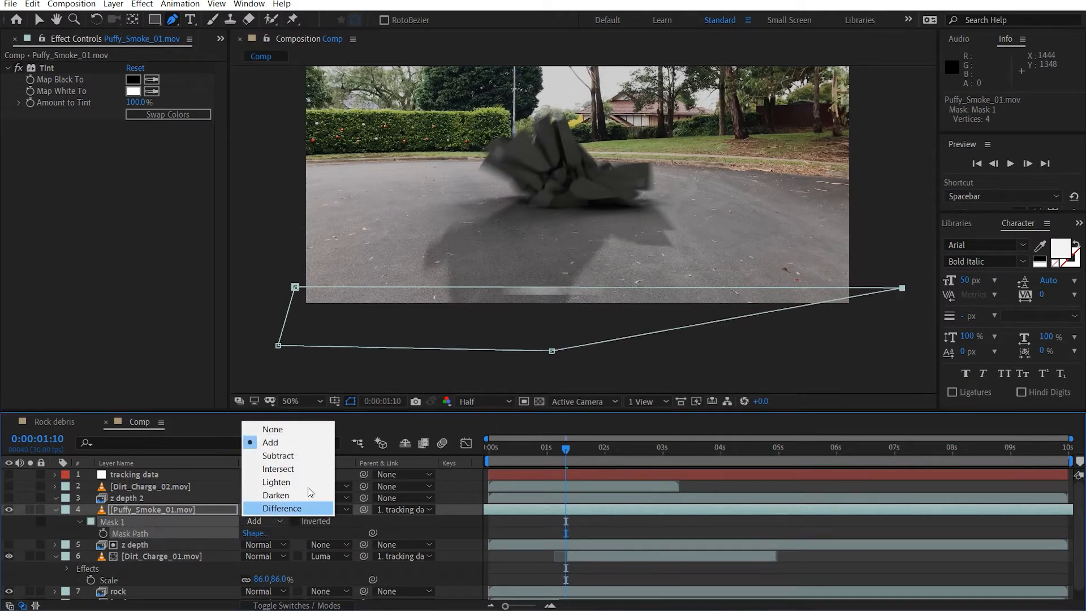
pyautogui.click(266, 455)
pyautogui.press('f')
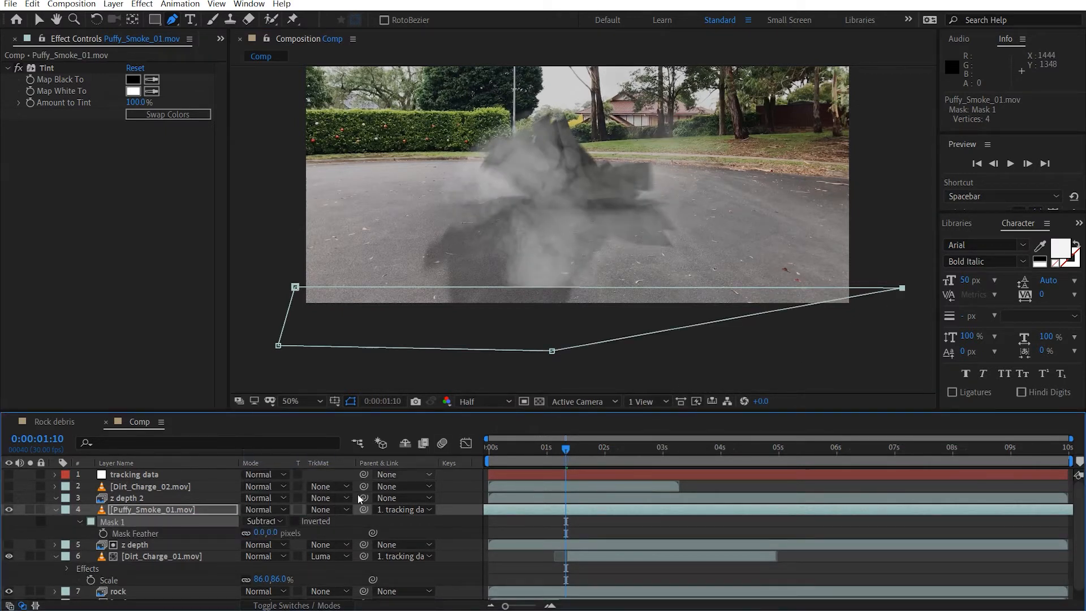
pyautogui.click(272, 533)
pyautogui.write('10')
pyautogui.press('Return')
pyautogui.click(352, 405)
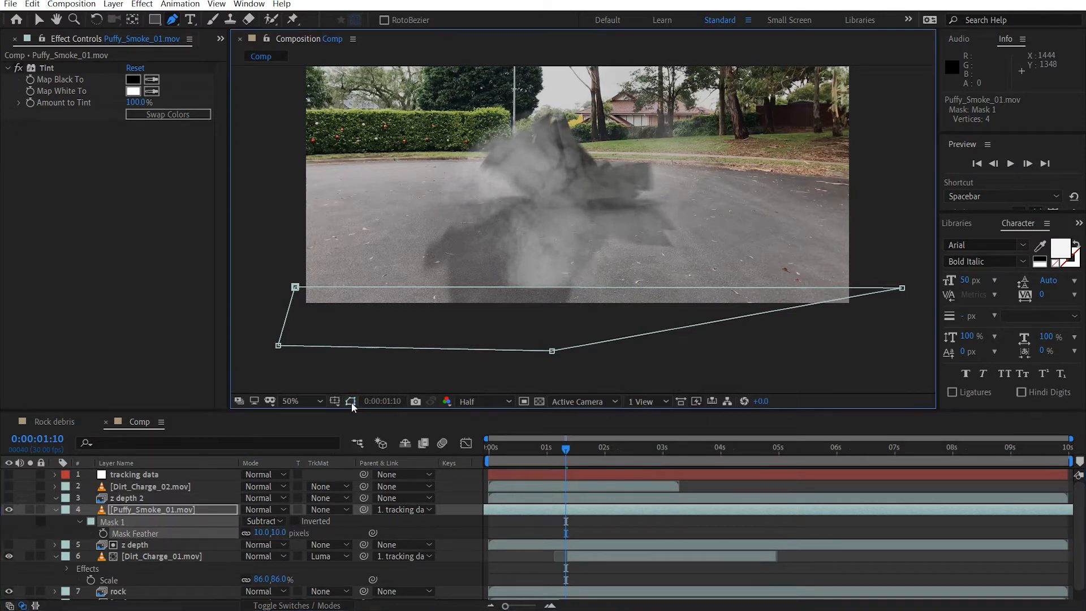
# Move Puffy_Smoke_01.mov up to about position -111, -567 so the smoke's base sits at the foot of the rock.
pyautogui.moveTo(648, 338); pyautogui.dragTo(650, 358)
pyautogui.scroll(1, 649, 357)
pyautogui.moveTo(436, 333)
pyautogui.mouseDown()
pyautogui.moveTo(459, 312)
pyautogui.moveTo(456, 333)
pyautogui.mouseUp()
pyautogui.press('v')
pyautogui.moveTo(645, 286); pyautogui.dragTo(674, 229)
pyautogui.scroll(-1, 660, 116)
pyautogui.moveTo(652, 264); pyautogui.dragTo(624, 219)
pyautogui.scroll(1, 624, 218)
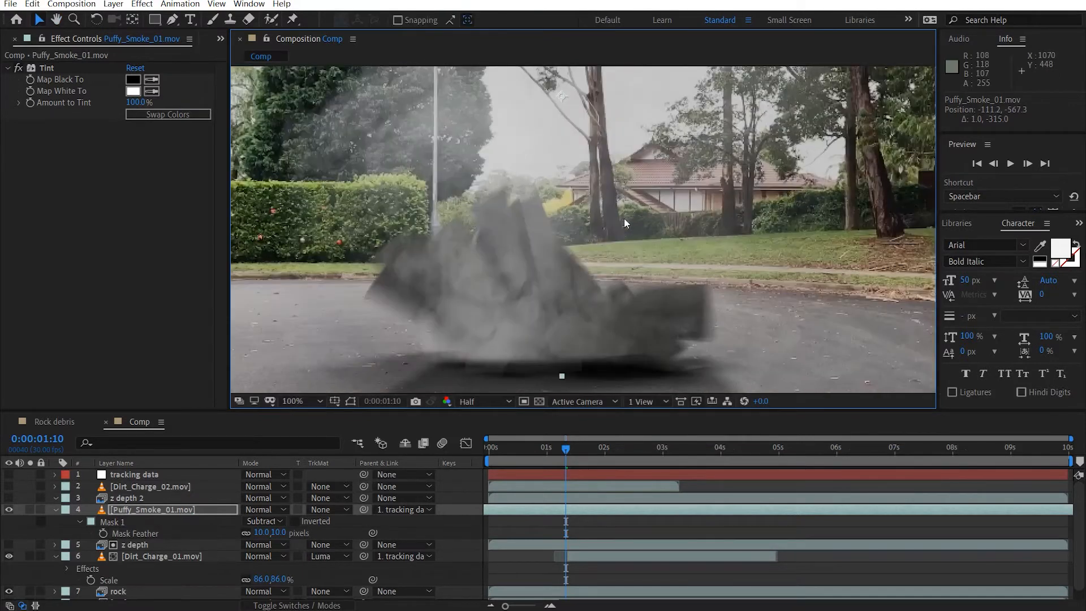
# Scale Puffy_Smoke_01.mov to 82% and reposition it so the smoke rests at the rock's base.
pyautogui.scroll(-1, 623, 219)
pyautogui.press('s')
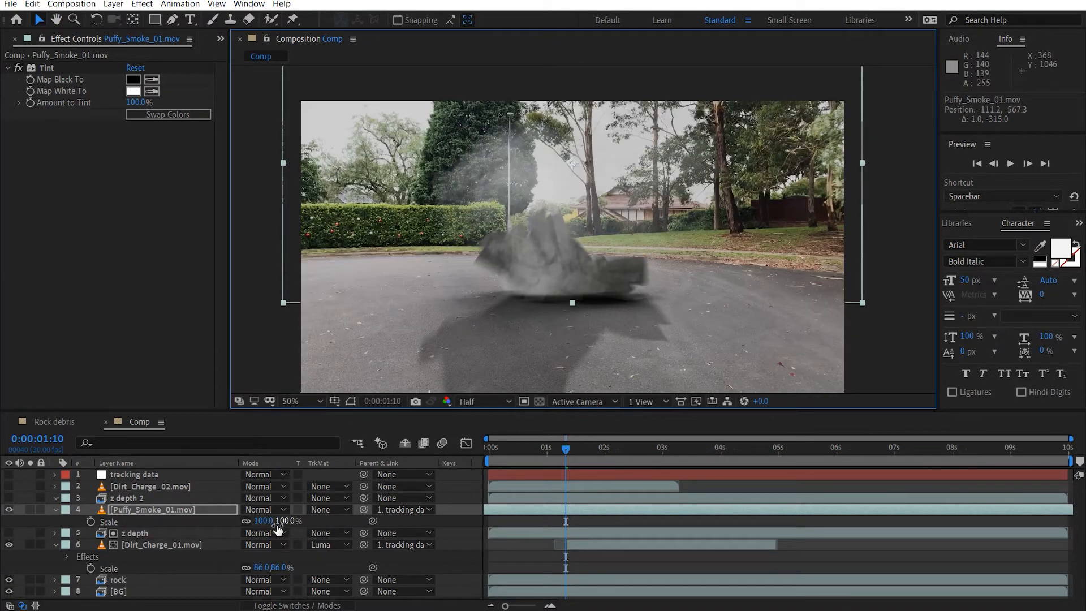
pyautogui.moveTo(277, 529); pyautogui.dragTo(267, 529)
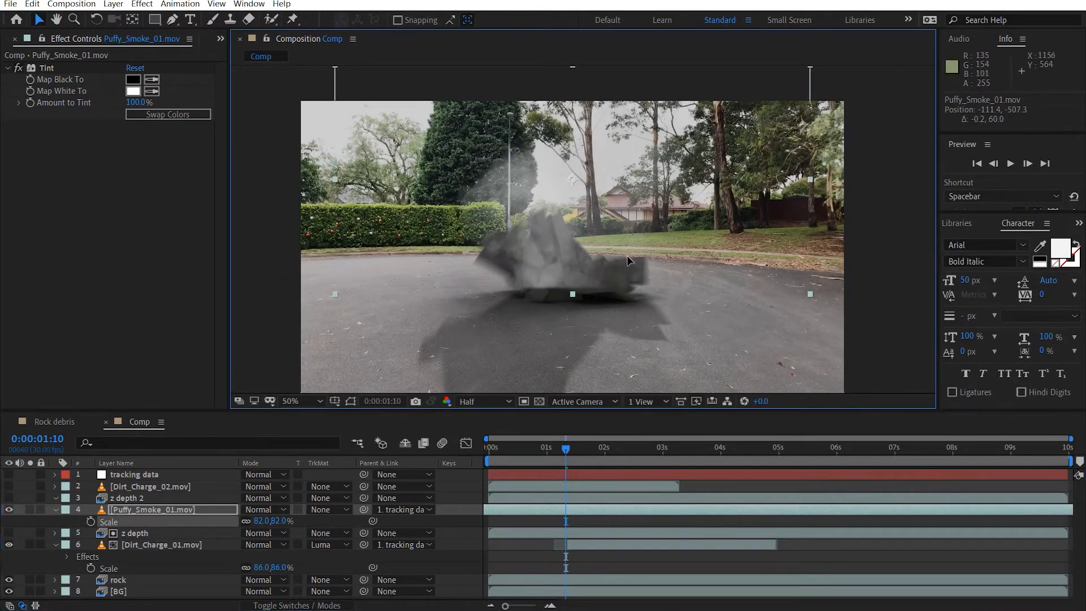
pyautogui.moveTo(627, 261); pyautogui.dragTo(624, 269)
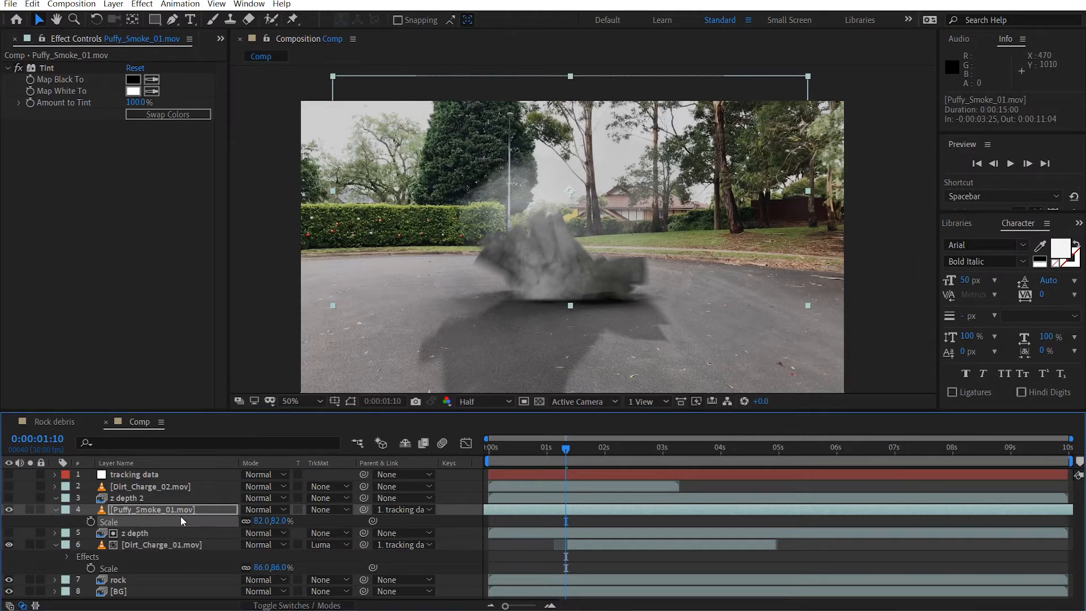
# Shift the smoke layer's Mask 1 up about 24 pixels and set its feather to 20 pixels.
pyautogui.press('m')
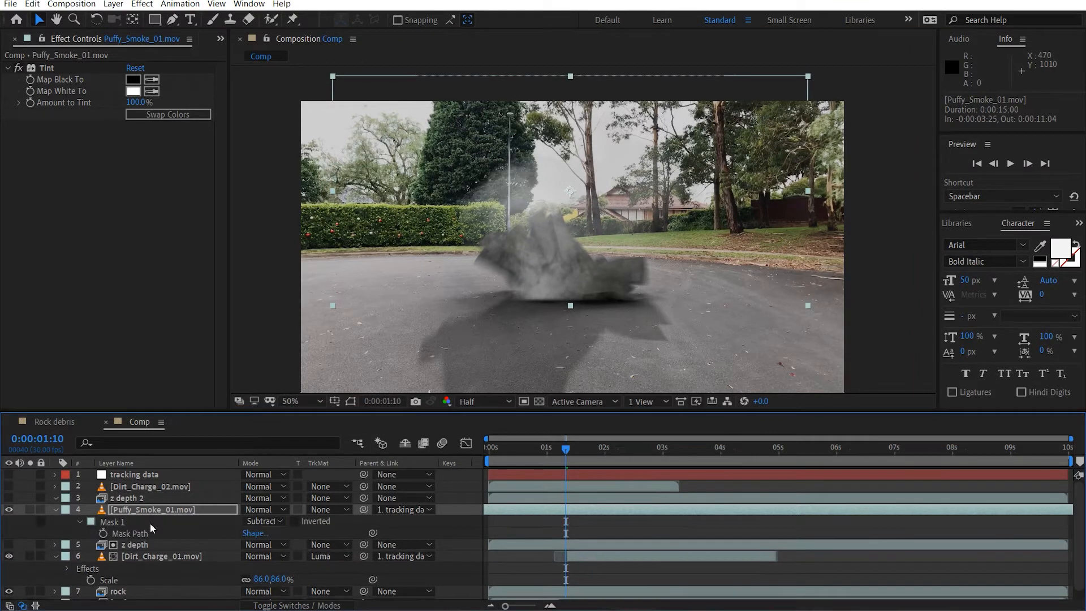
pyautogui.click(159, 520)
pyautogui.click(351, 401)
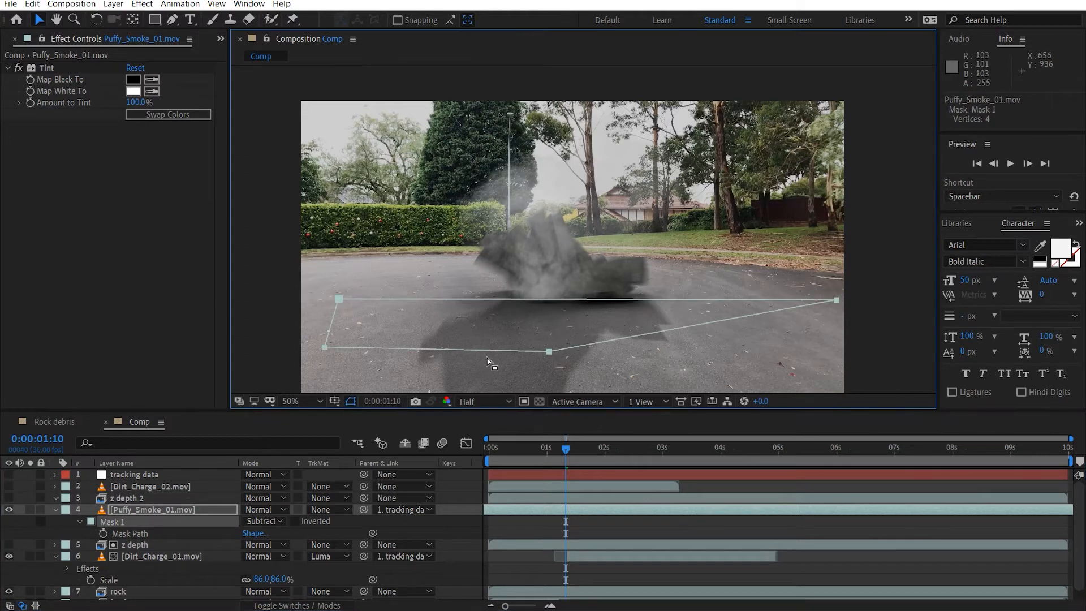
pyautogui.moveTo(571, 342); pyautogui.dragTo(573, 324)
pyautogui.press('f')
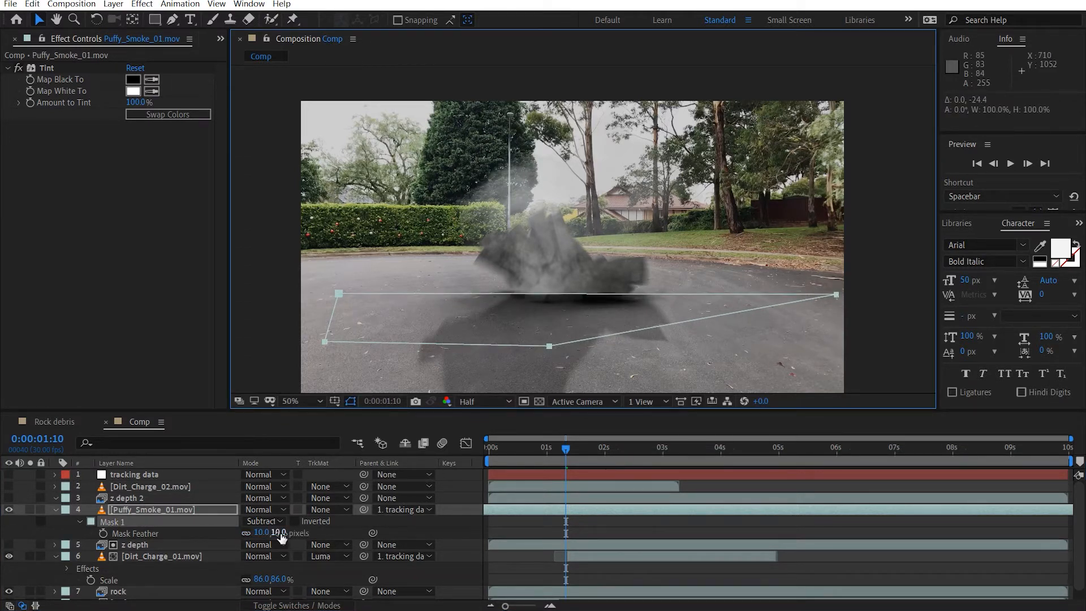
pyautogui.click(280, 534)
pyautogui.write('20')
pyautogui.press('Return')
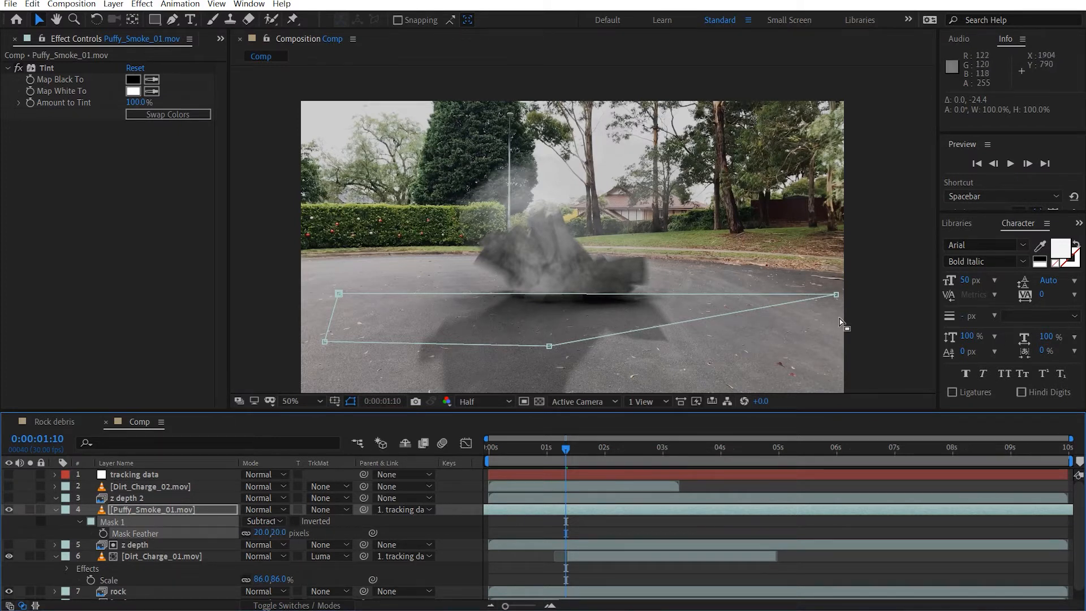
pyautogui.click(901, 280)
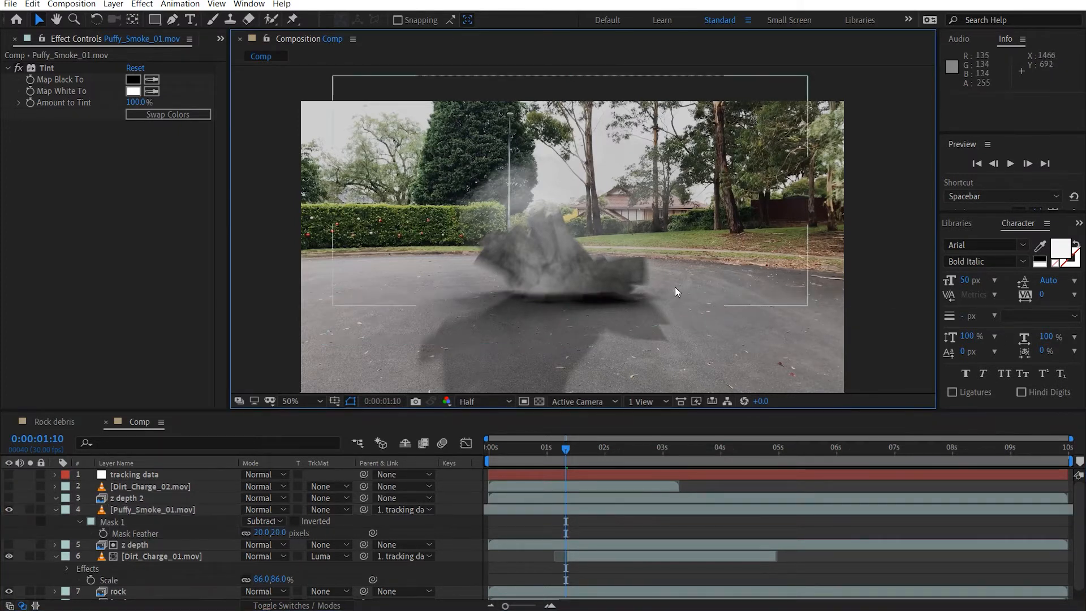
# Set the track matte of Puffy_Smoke_01.mov back to Luma Matte "z depth 2" and inspect the rock edges up close.
pyautogui.click(312, 508)
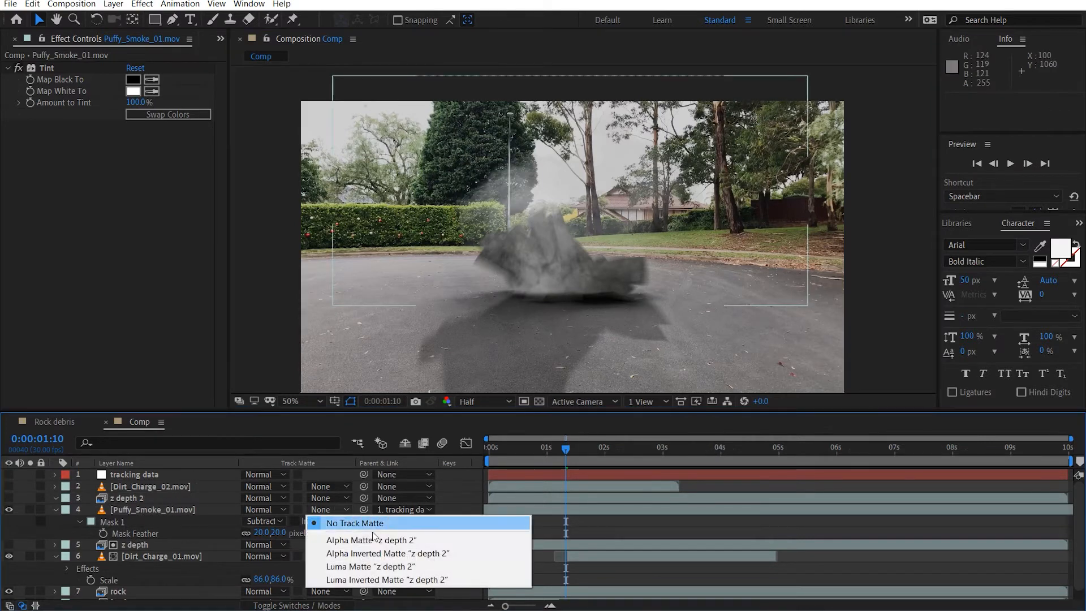
pyautogui.click(372, 562)
pyautogui.scroll(2, 538, 284)
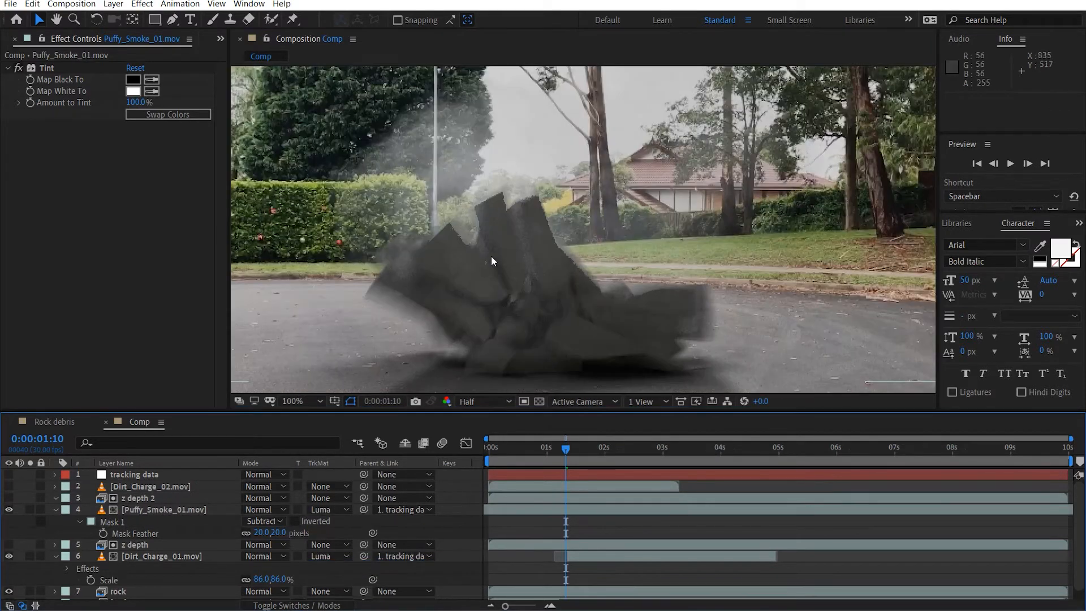
pyautogui.scroll(1, 514, 243)
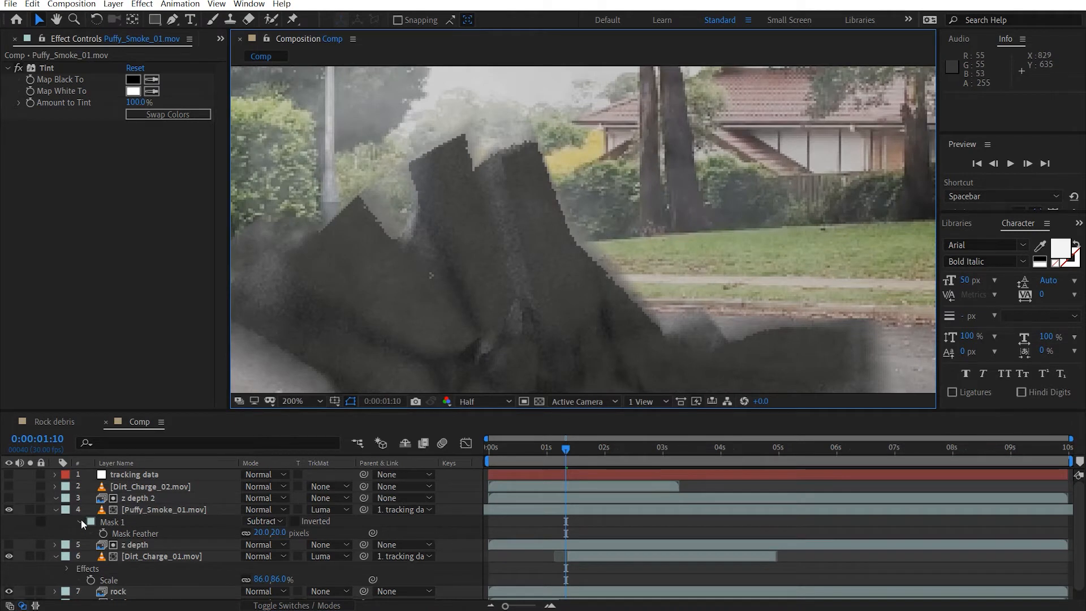
# Trim the start of Puffy_Smoke_01.mov to the current time of 0:00:01:10.
pyautogui.moveTo(566, 447)
pyautogui.mouseDown()
pyautogui.moveTo(612, 447)
pyautogui.moveTo(558, 448)
pyautogui.moveTo(568, 452)
pyautogui.mouseUp()
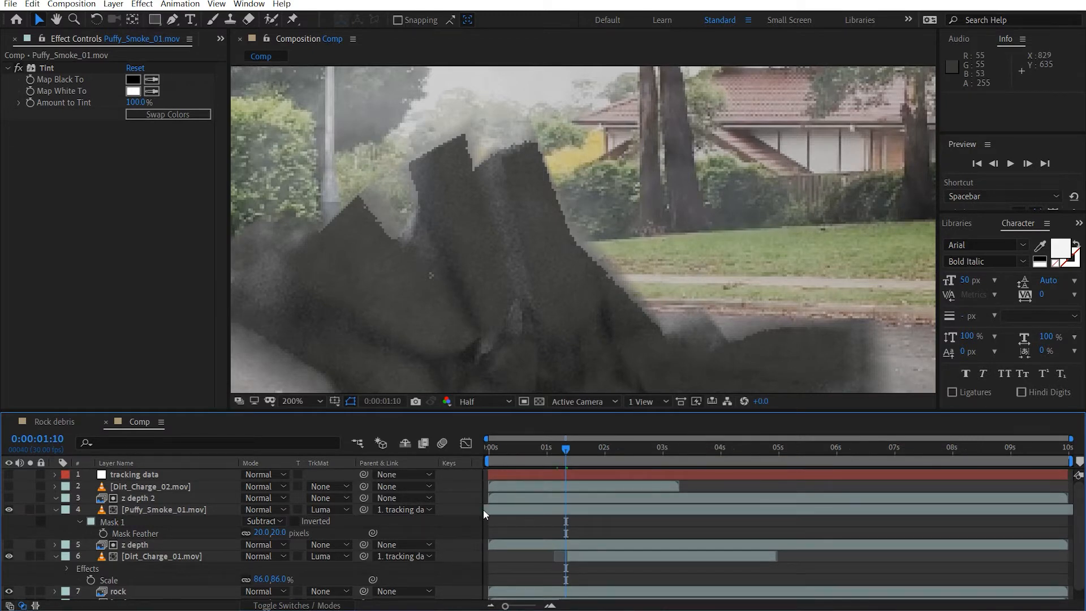
pyautogui.click(518, 509)
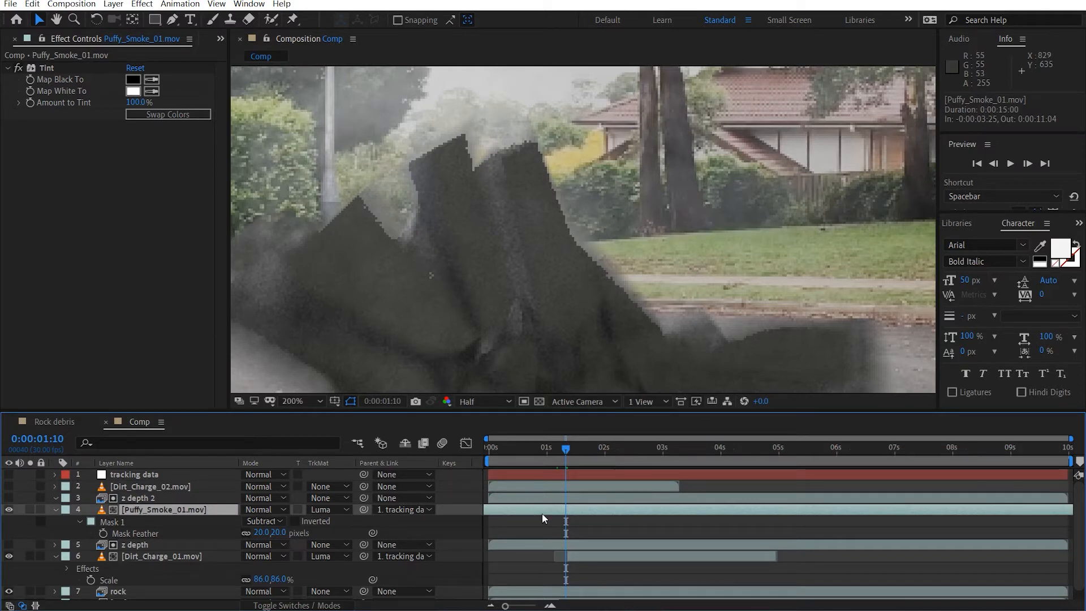
pyautogui.hotkey('alt', '[')
pyautogui.scroll(-2, 569, 308)
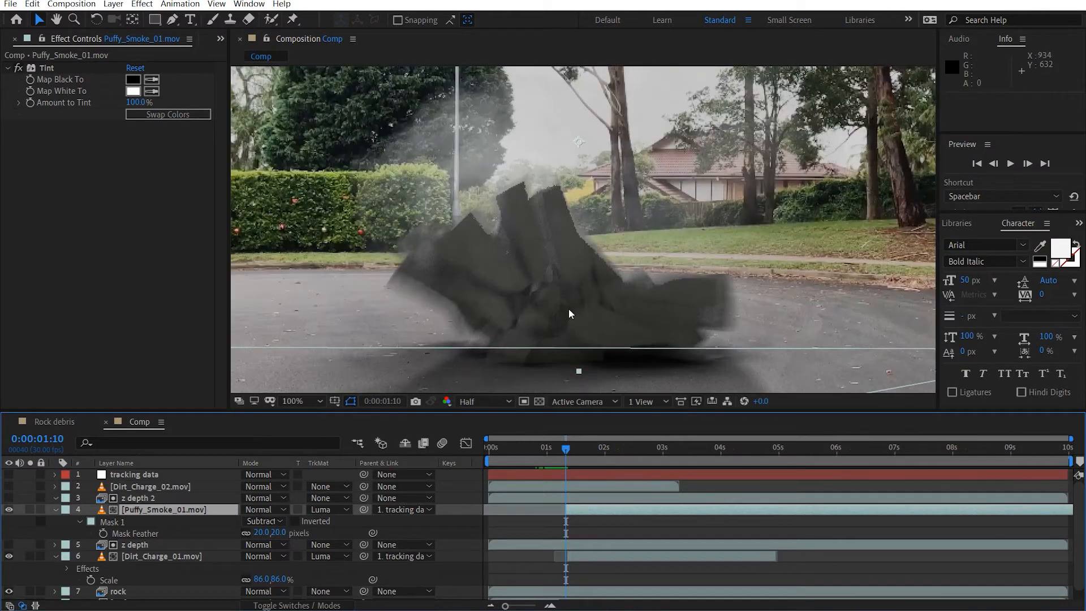
pyautogui.scroll(-2, 568, 307)
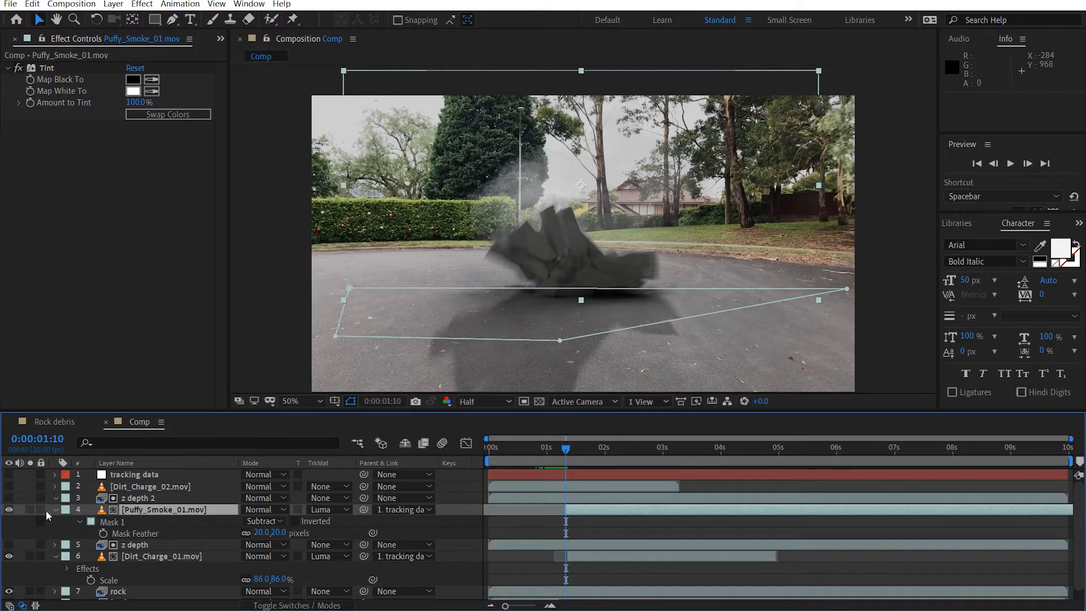
# Solo Puffy_Smoke_01.mov and adjust z depth 2: Exposure 2 to gamma 0.11 and exposure 0.90, and the first Exposure effect to 1.81.
pyautogui.click(29, 510)
pyautogui.scroll(2, 599, 208)
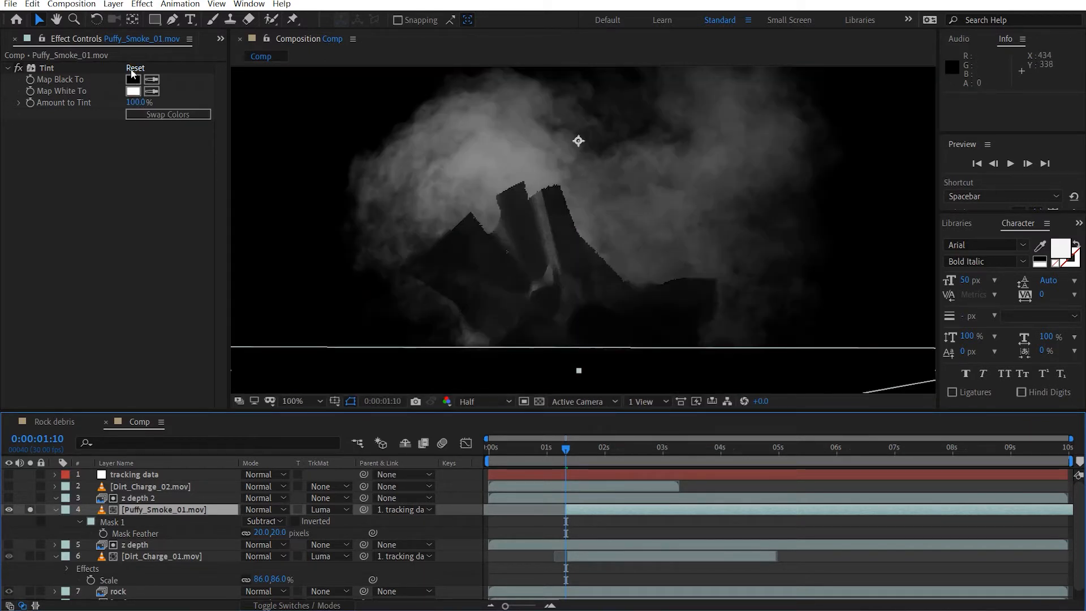
pyautogui.moveTo(530, 240)
pyautogui.mouseDown()
pyautogui.moveTo(526, 197)
pyautogui.moveTo(534, 220)
pyautogui.mouseUp()
pyautogui.click(181, 501)
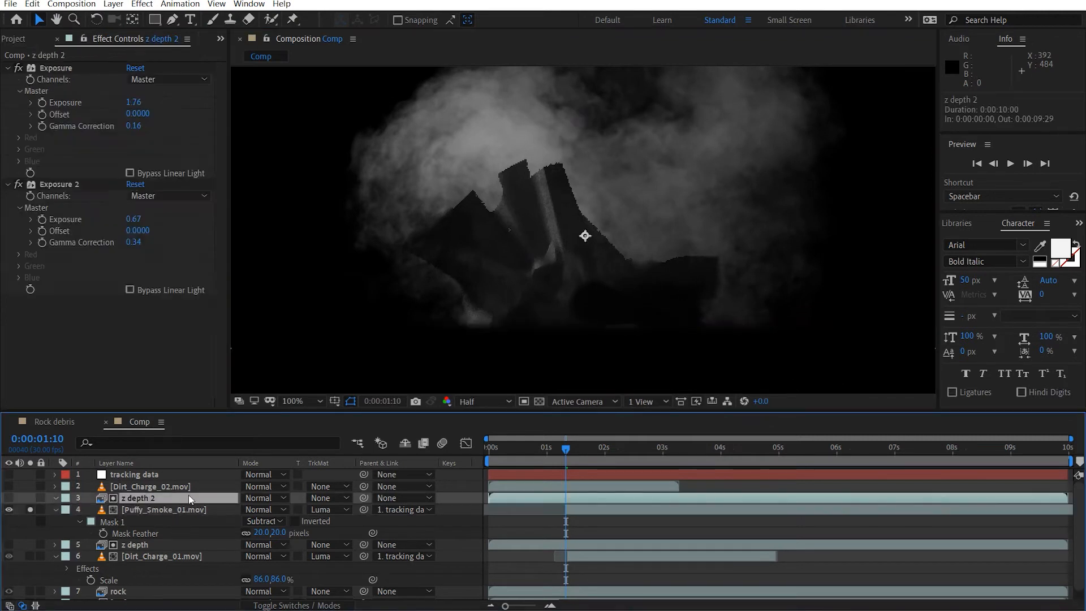
pyautogui.moveTo(136, 240)
pyautogui.mouseDown()
pyautogui.moveTo(119, 248)
pyautogui.moveTo(144, 222)
pyautogui.mouseUp()
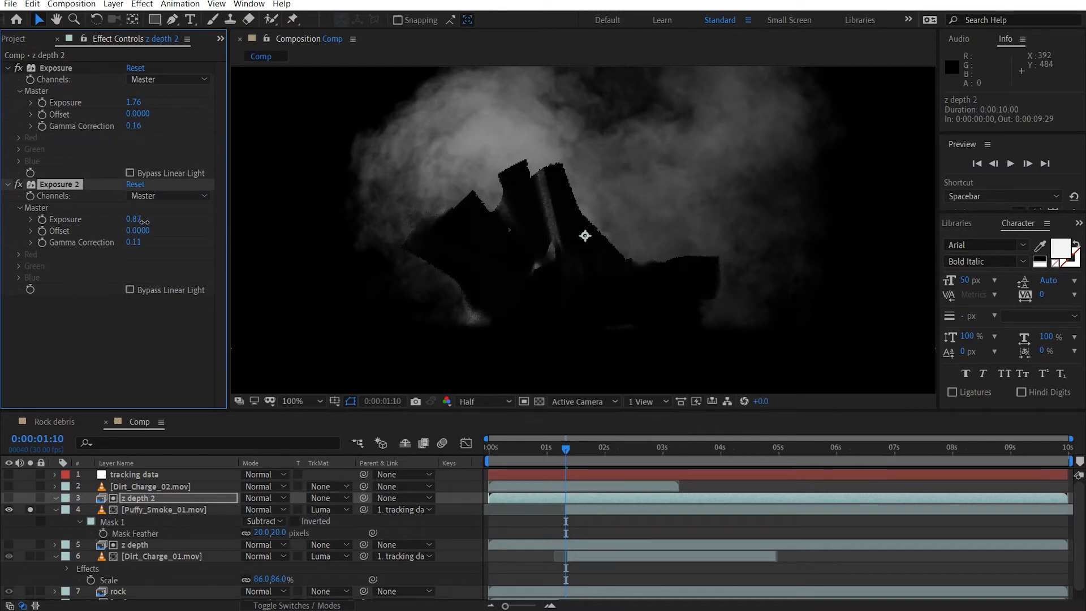
pyautogui.moveTo(148, 107); pyautogui.dragTo(140, 108)
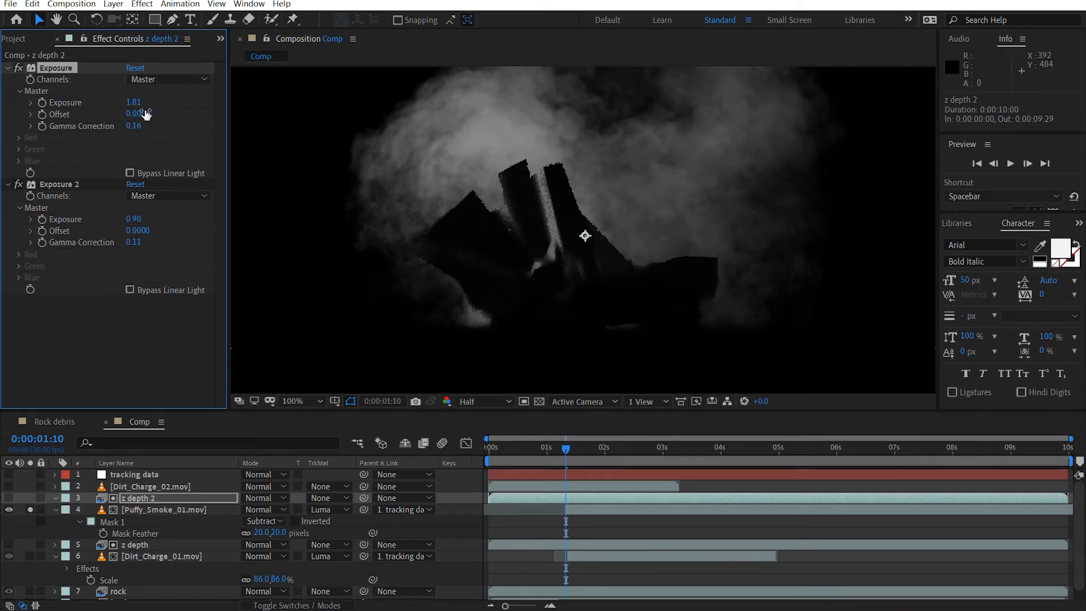
pyautogui.scroll(-1, 752, 268)
pyautogui.click(906, 230)
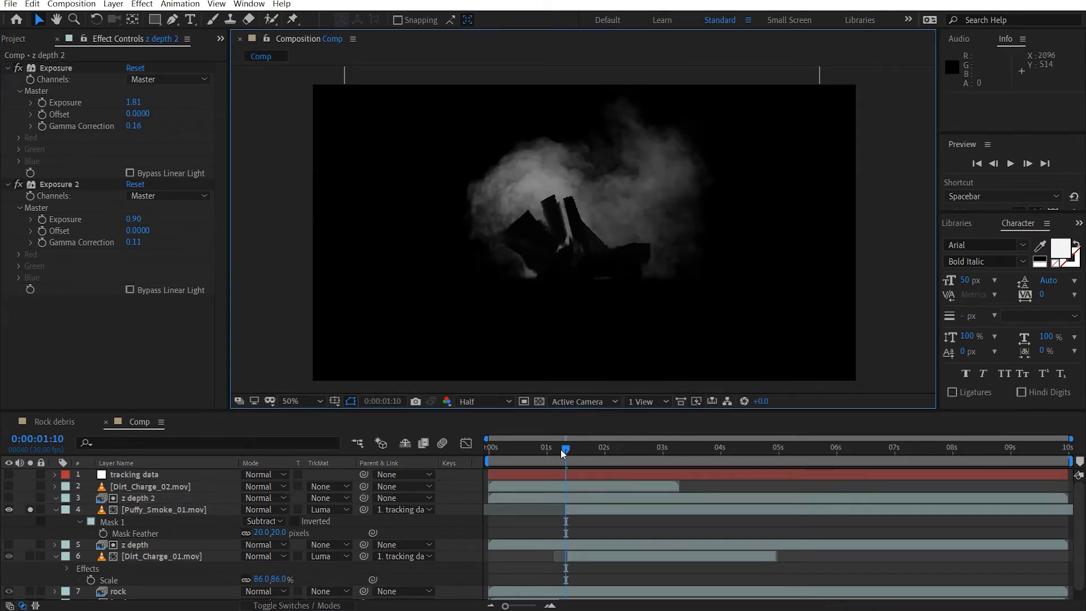
# Keyframe Puffy_Smoke_01.mov's Opacity from 0% at 0:00:01:08 to 100% at 0:00:02:04.
pyautogui.moveTo(561, 450)
pyautogui.mouseDown()
pyautogui.moveTo(489, 453)
pyautogui.moveTo(572, 463)
pyautogui.mouseUp()
pyautogui.moveTo(563, 463); pyautogui.dragTo(562, 464)
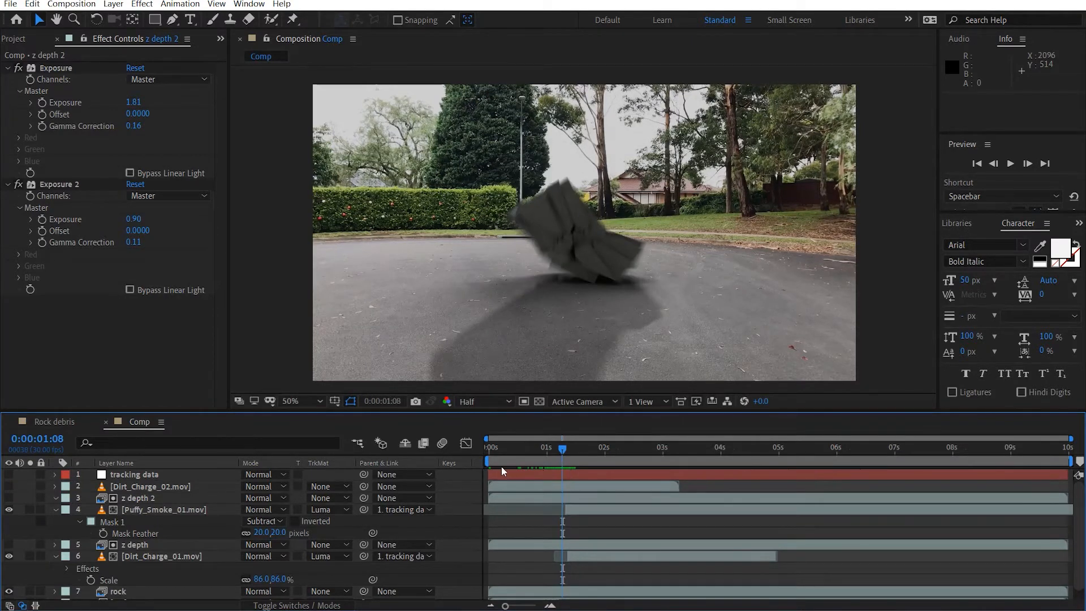
pyautogui.click(144, 510)
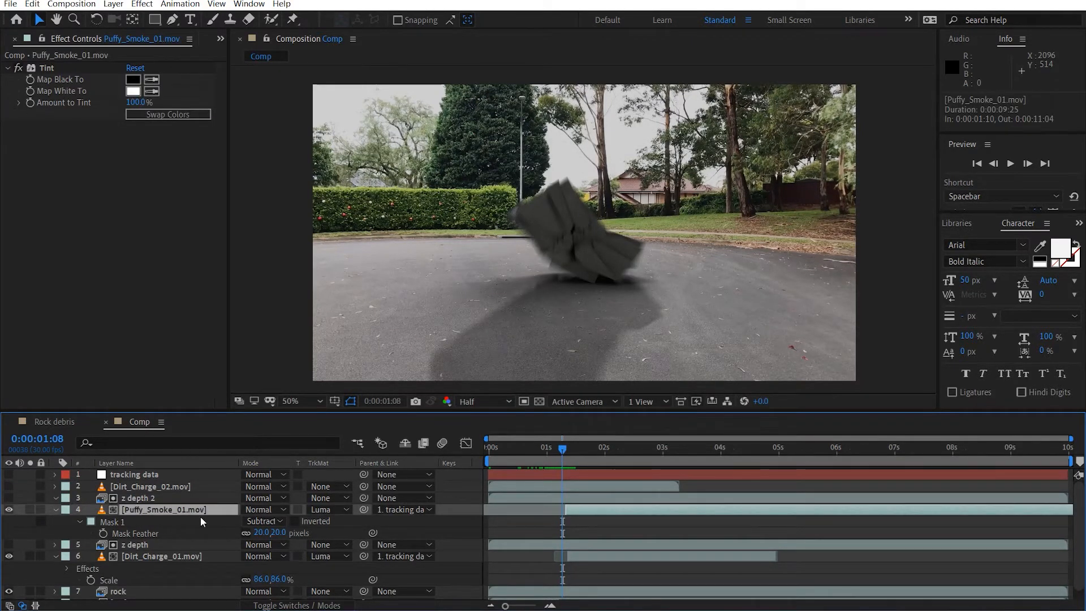
pyautogui.press('t')
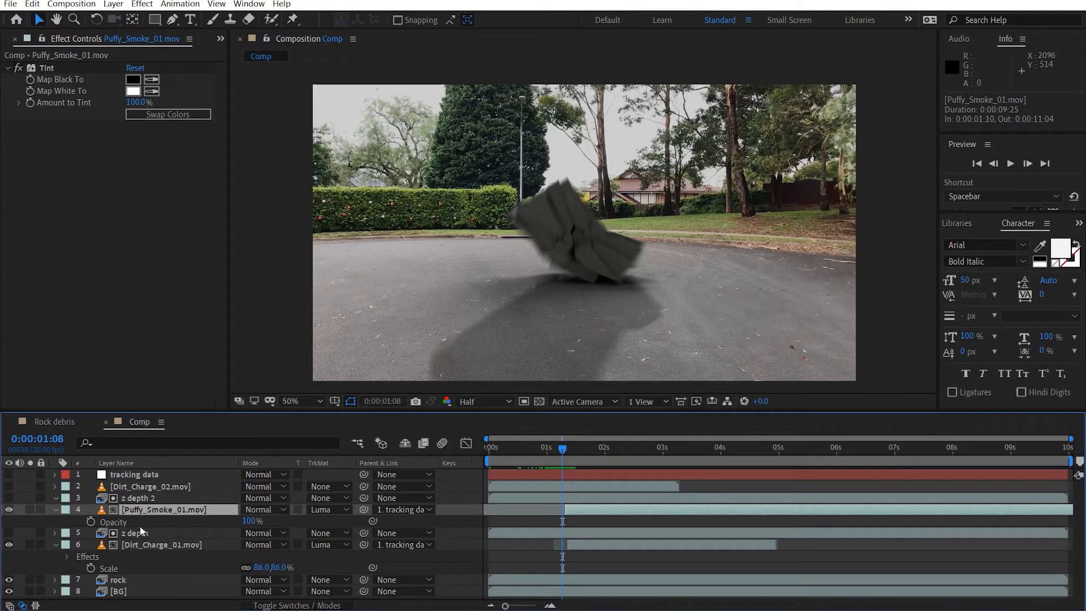
pyautogui.click(89, 522)
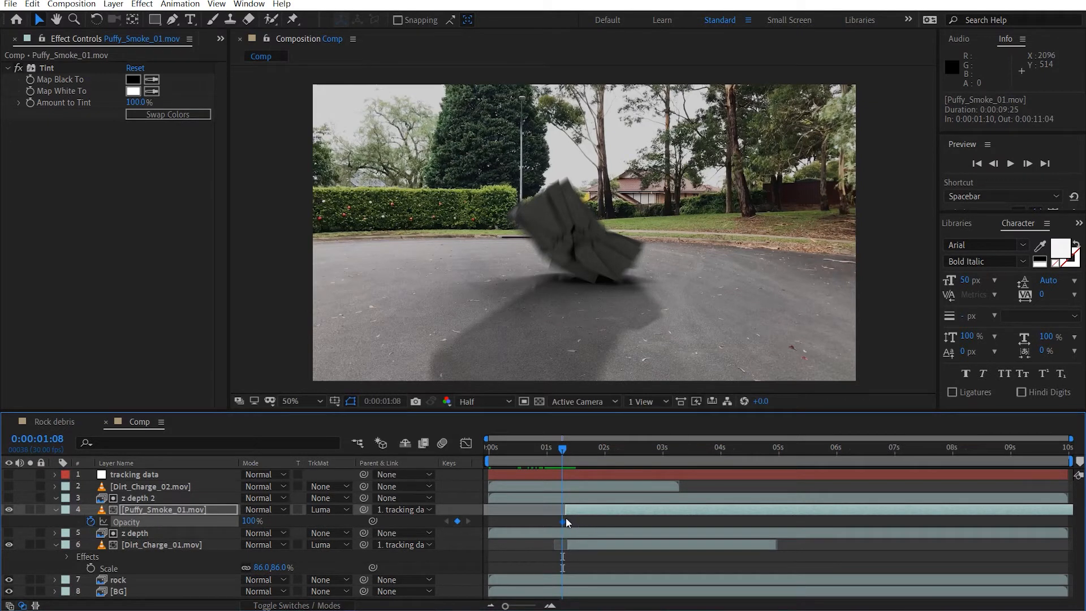
pyautogui.moveTo(564, 521); pyautogui.dragTo(616, 521)
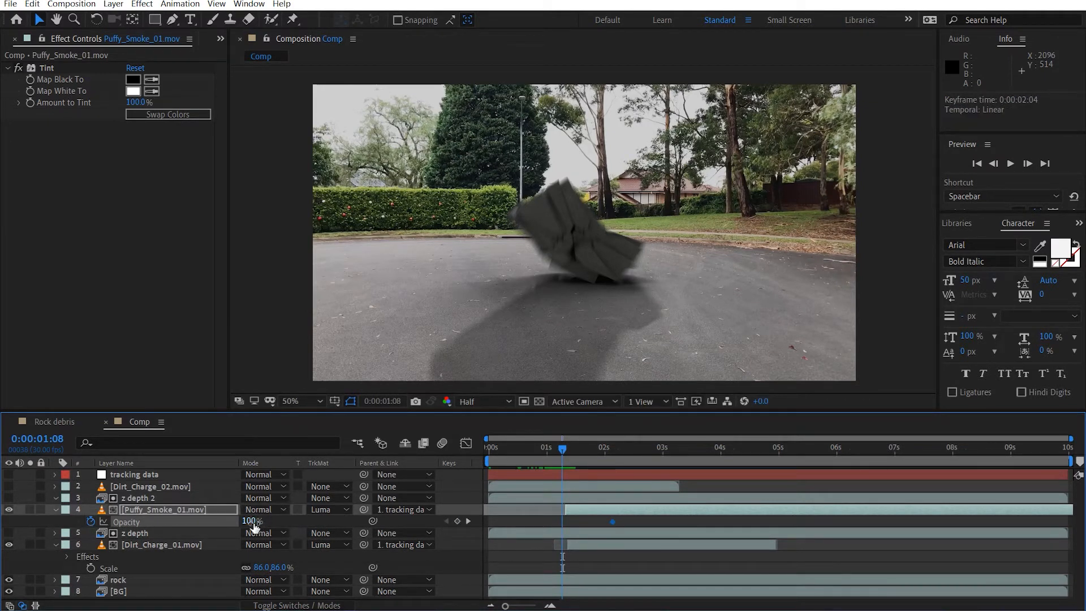
pyautogui.moveTo(253, 523); pyautogui.dragTo(105, 522)
# Move the smoke layer's two opacity keyframes earlier, to about 0:00:01:02 and 0:00:02:01, and check the fade-in.
pyautogui.moveTo(566, 446); pyautogui.dragTo(598, 450)
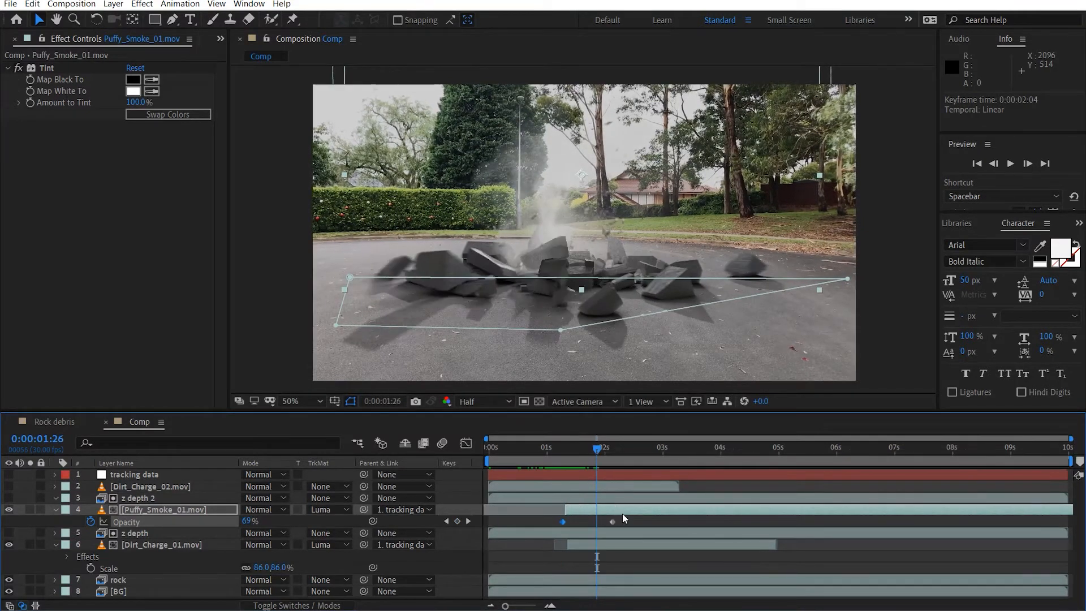
pyautogui.moveTo(609, 521); pyautogui.dragTo(551, 522)
pyautogui.moveTo(532, 454); pyautogui.dragTo(614, 453)
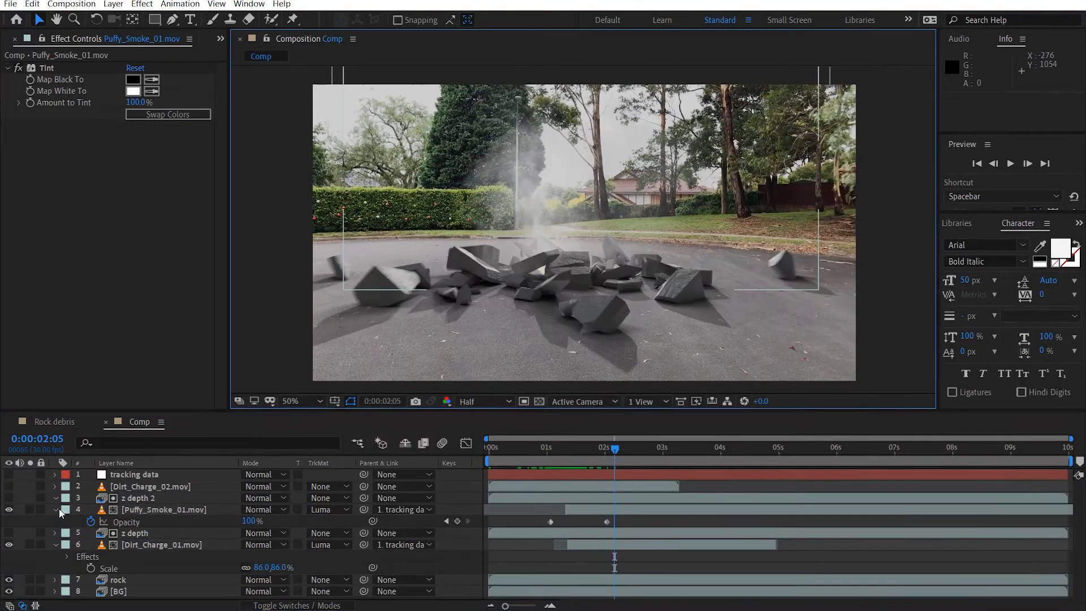
# Duplicate the z depth 2 layer and place the copy, z depth 3, directly above Dirt_Charge_02.mov.
pyautogui.click(55, 510)
pyautogui.click(55, 533)
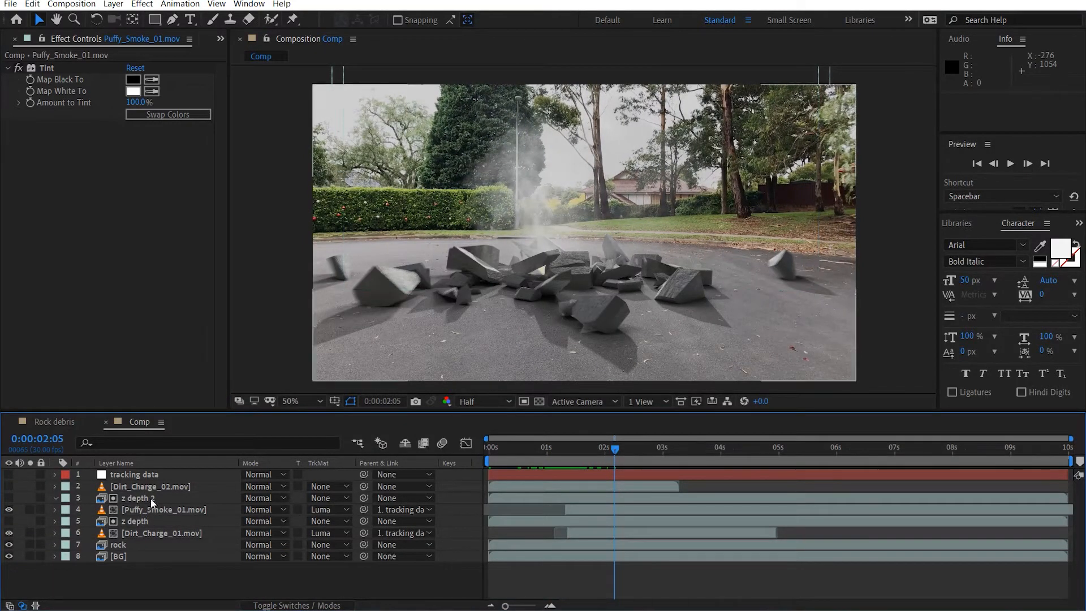
pyautogui.click(160, 487)
pyautogui.click(134, 503)
pyautogui.hotkey('ctrl', 'd')
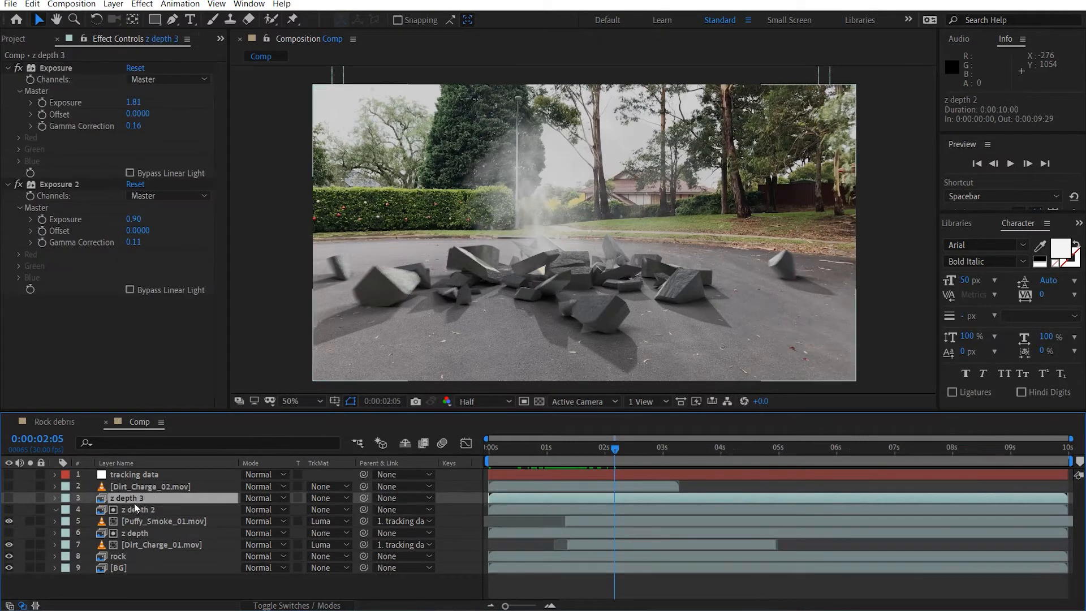
pyautogui.moveTo(134, 500); pyautogui.dragTo(185, 485)
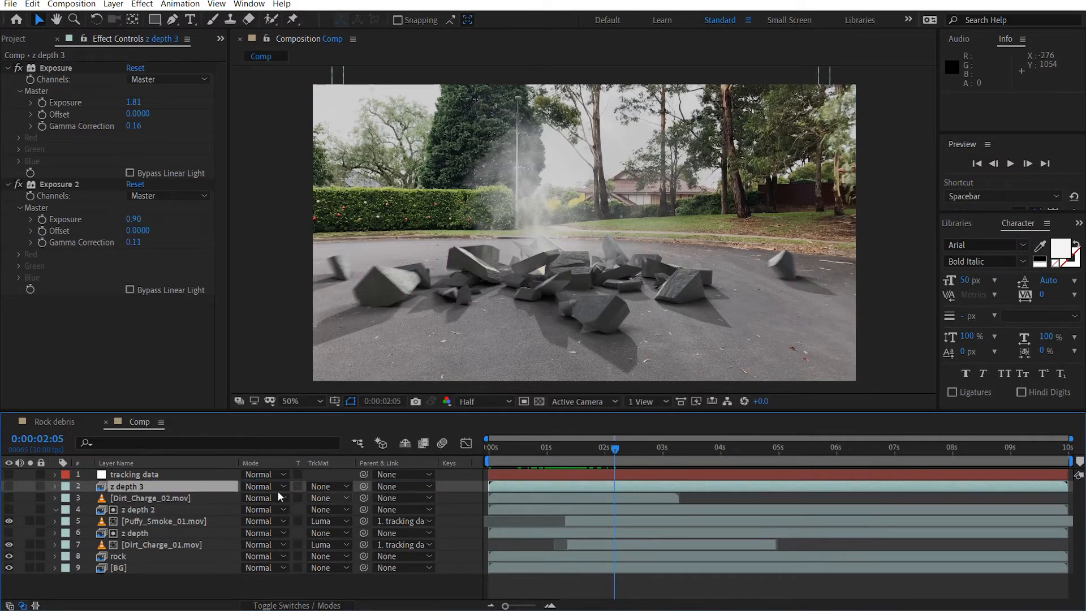
# Show and solo Dirt_Charge_02.mov at 0:00:00:08 and raise it 40 pixels to position 960, 500.
pyautogui.click(167, 502)
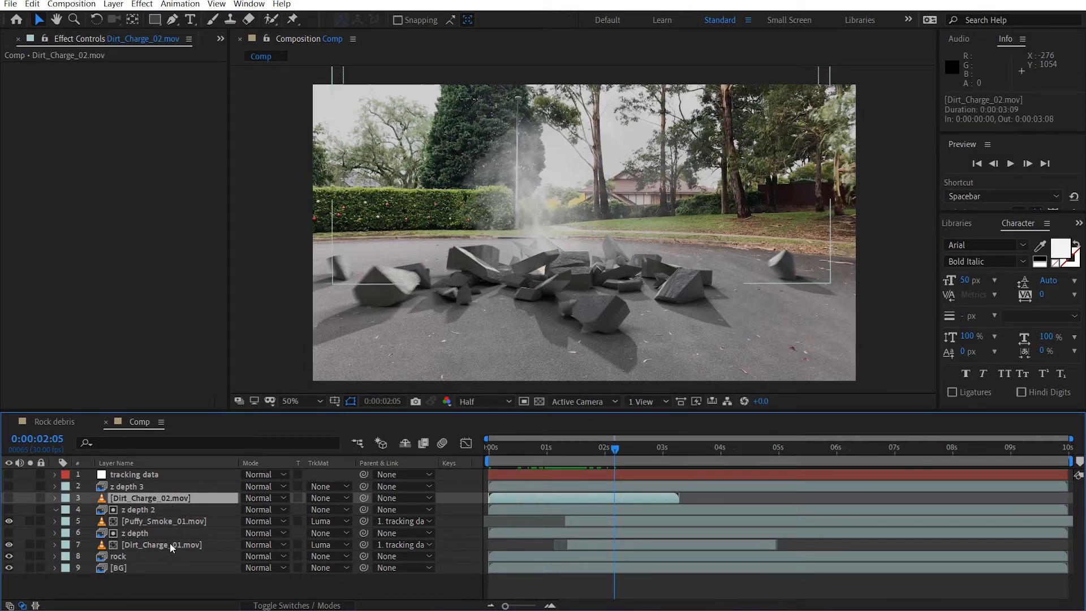
pyautogui.click(10, 498)
pyautogui.click(29, 497)
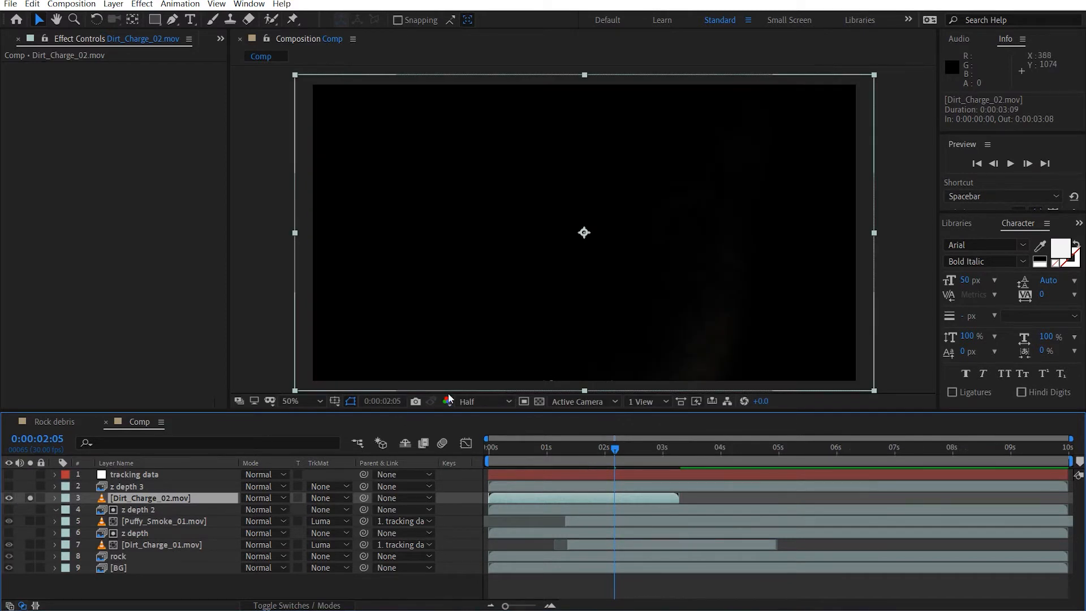
pyautogui.moveTo(504, 451)
pyautogui.mouseDown()
pyautogui.moveTo(527, 454)
pyautogui.moveTo(504, 452)
pyautogui.mouseUp()
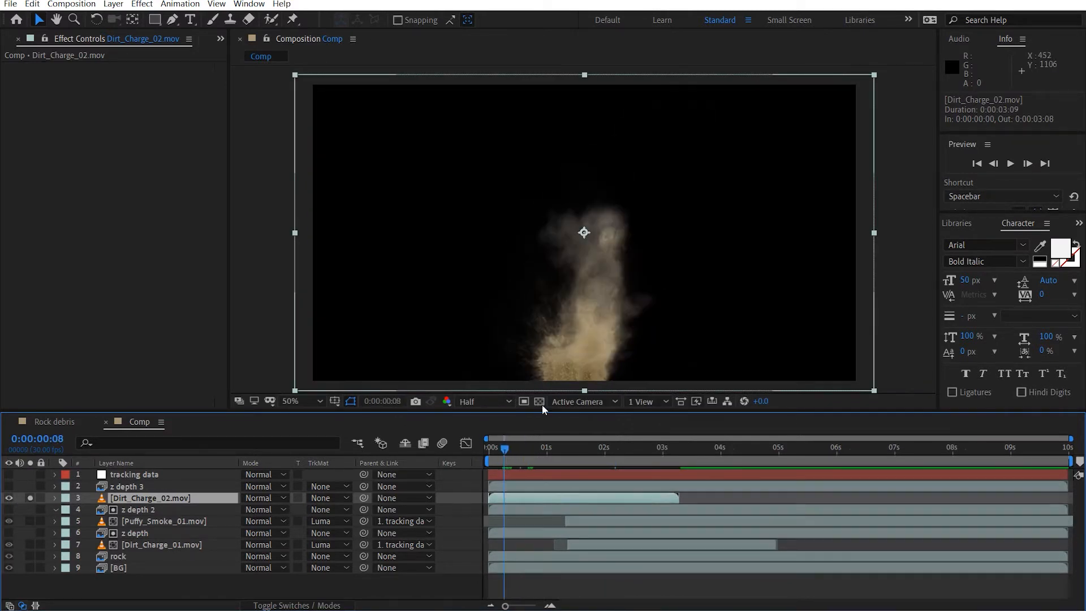
pyautogui.moveTo(633, 312); pyautogui.dragTo(620, 170)
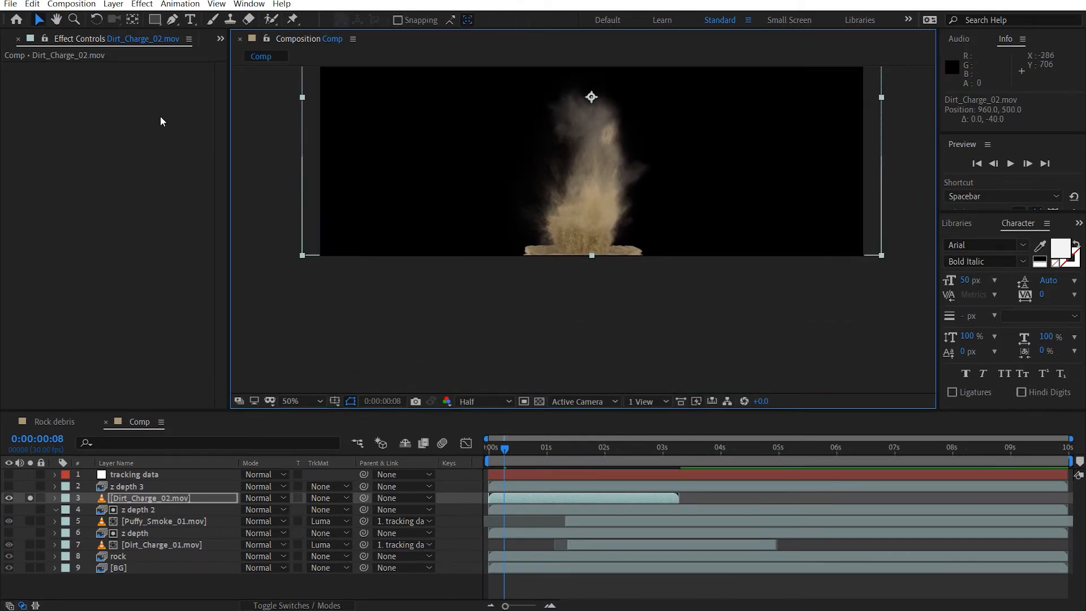
# Draw a closed five-point Pen mask on Dirt_Charge_02.mov around the hard bottom edge of the dirt charge.
pyautogui.click(178, 20)
pyautogui.click(908, 247)
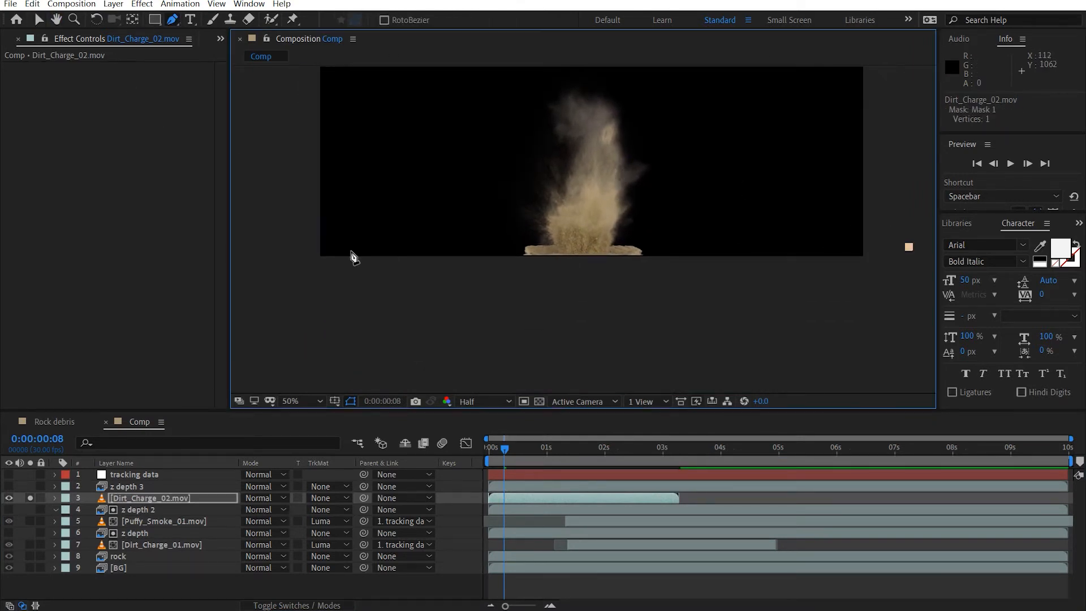
pyautogui.click(301, 247)
pyautogui.click(325, 296)
pyautogui.click(652, 314)
pyautogui.click(847, 314)
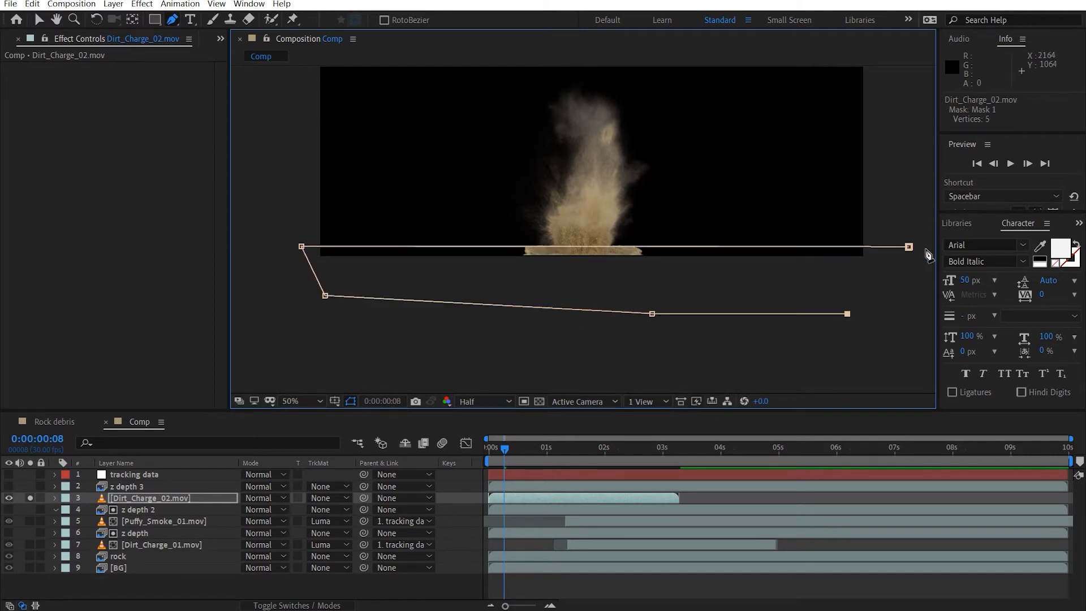
pyautogui.click(909, 246)
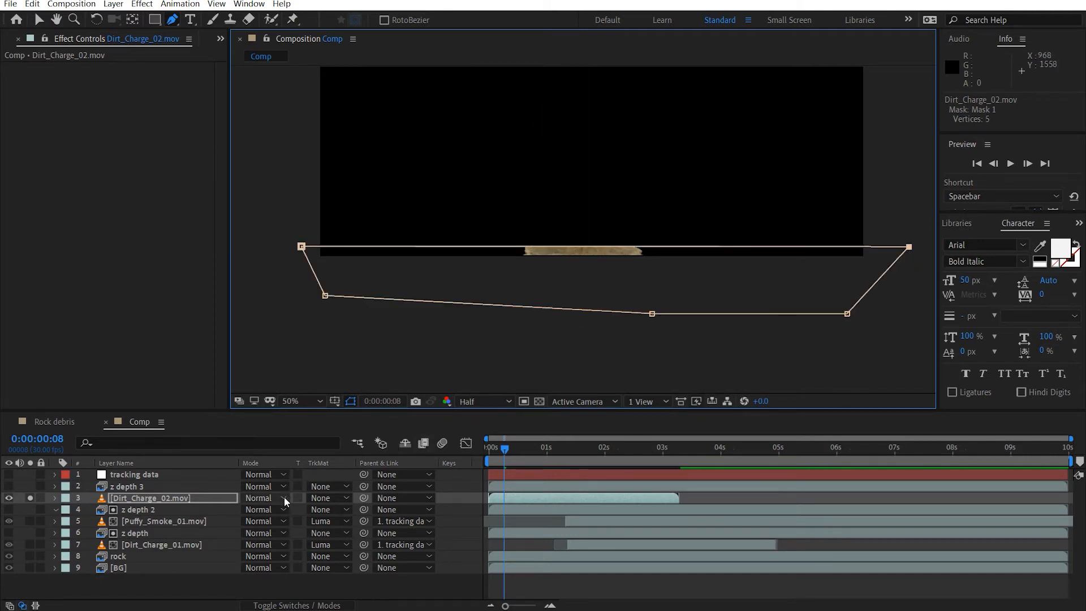
# Set Mask 1 of Dirt_Charge_02.mov to Subtract with a feather of 15 pixels.
pyautogui.press('m')
pyautogui.click(266, 509)
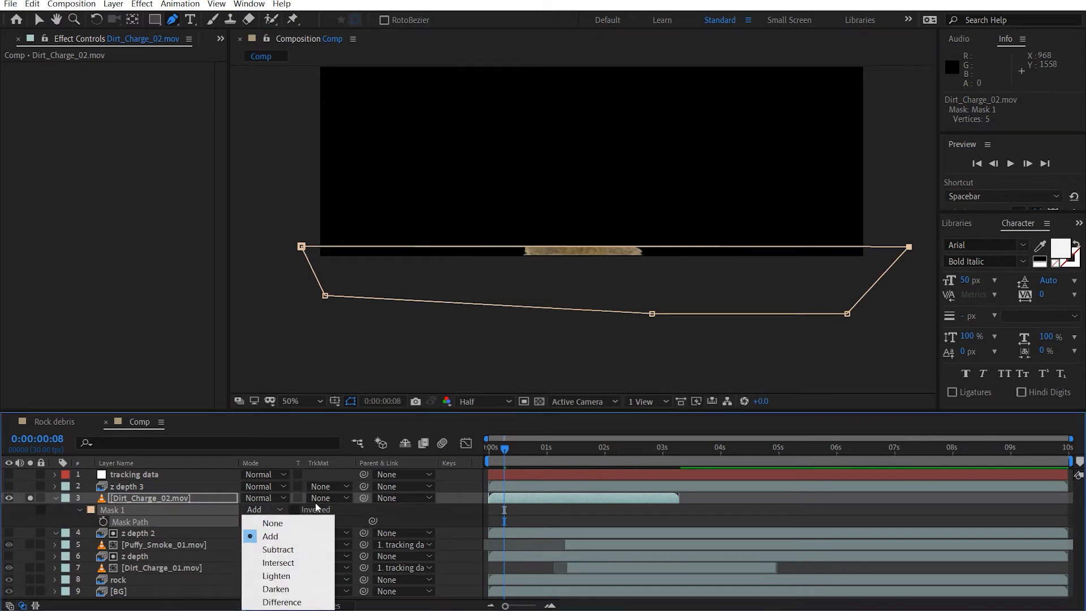
pyautogui.click(306, 549)
pyautogui.press('f')
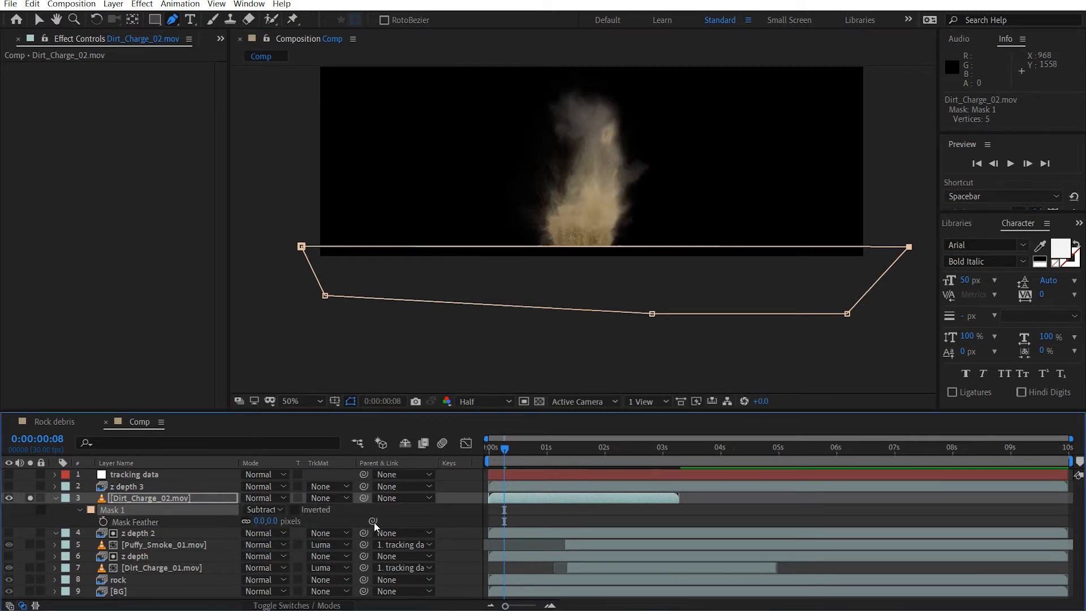
pyautogui.moveTo(270, 521); pyautogui.dragTo(292, 529)
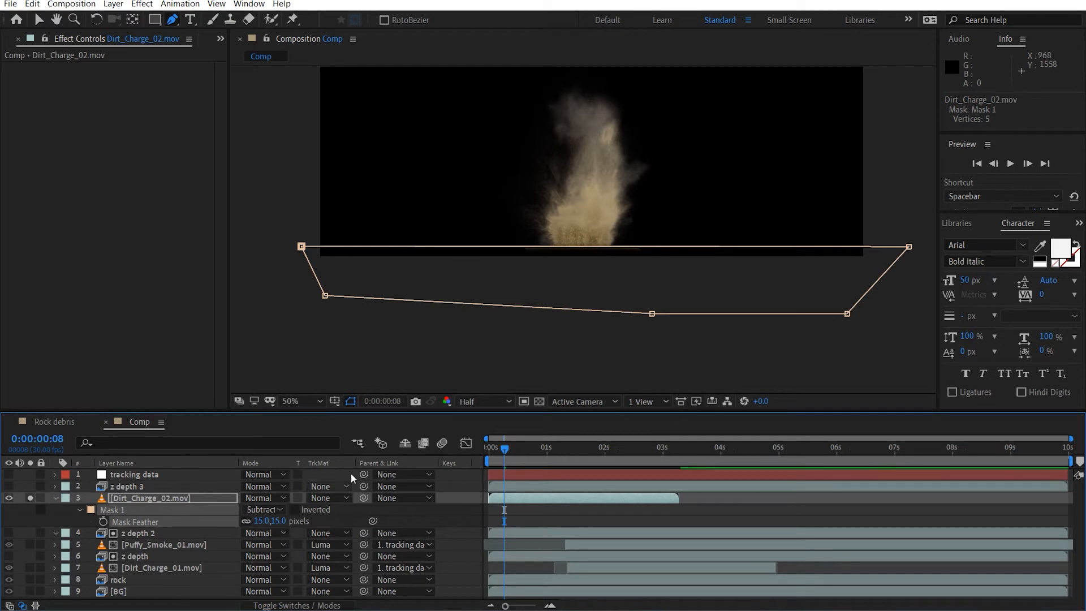
# Shift Mask 1 of Dirt_Charge_02.mov up 16 pixels and set its feather to 20 pixels.
pyautogui.press('v')
pyautogui.doubleClick(609, 311)
pyautogui.moveTo(617, 298); pyautogui.dragTo(614, 294)
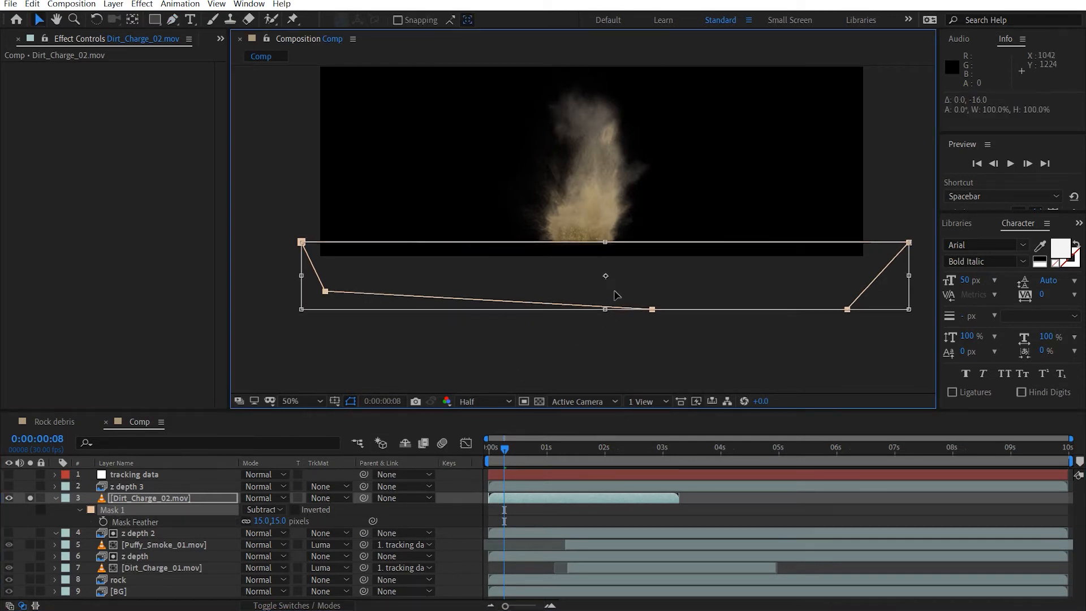
pyautogui.click(267, 519)
pyautogui.write('20')
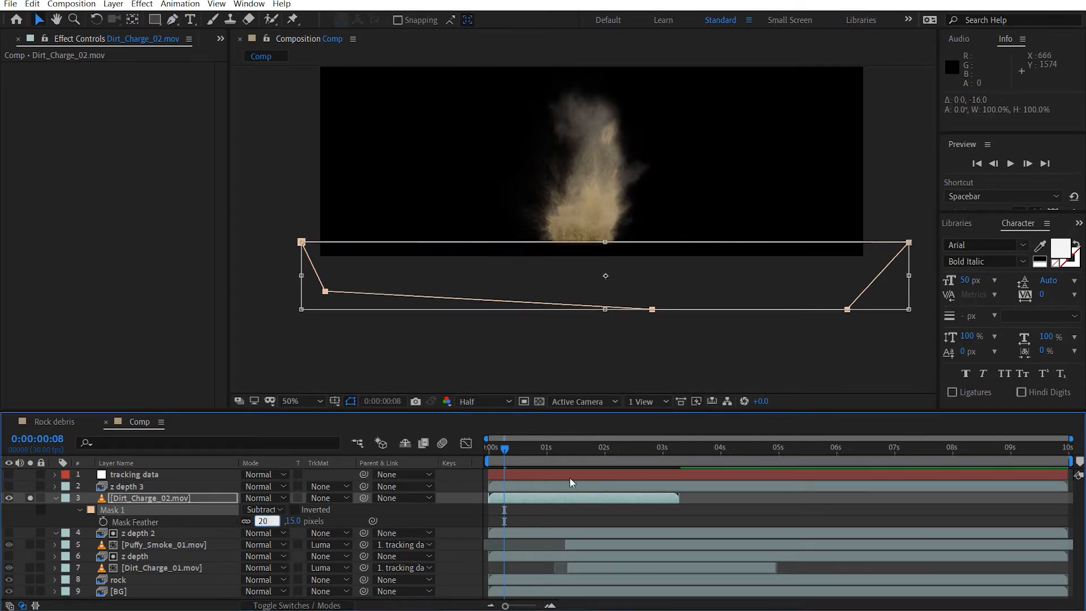
pyautogui.press('Return')
# Hide the mask outlines and flip Dirt_Charge_02.mov horizontally by setting only its horizontal scale to -100%.
pyautogui.click(349, 402)
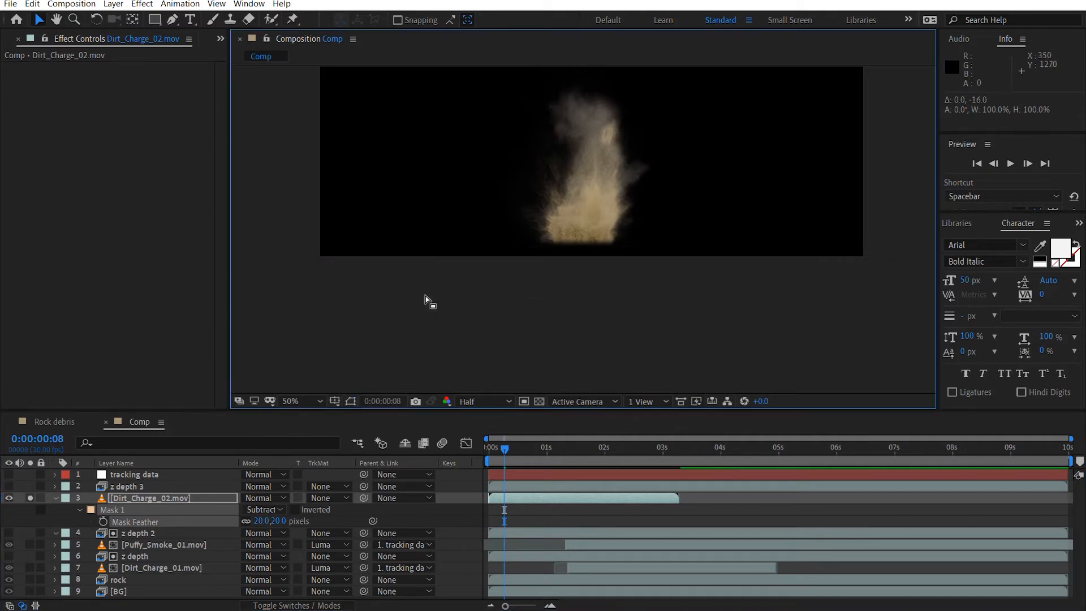
pyautogui.moveTo(480, 250); pyautogui.dragTo(456, 323)
pyautogui.moveTo(506, 455); pyautogui.dragTo(546, 451)
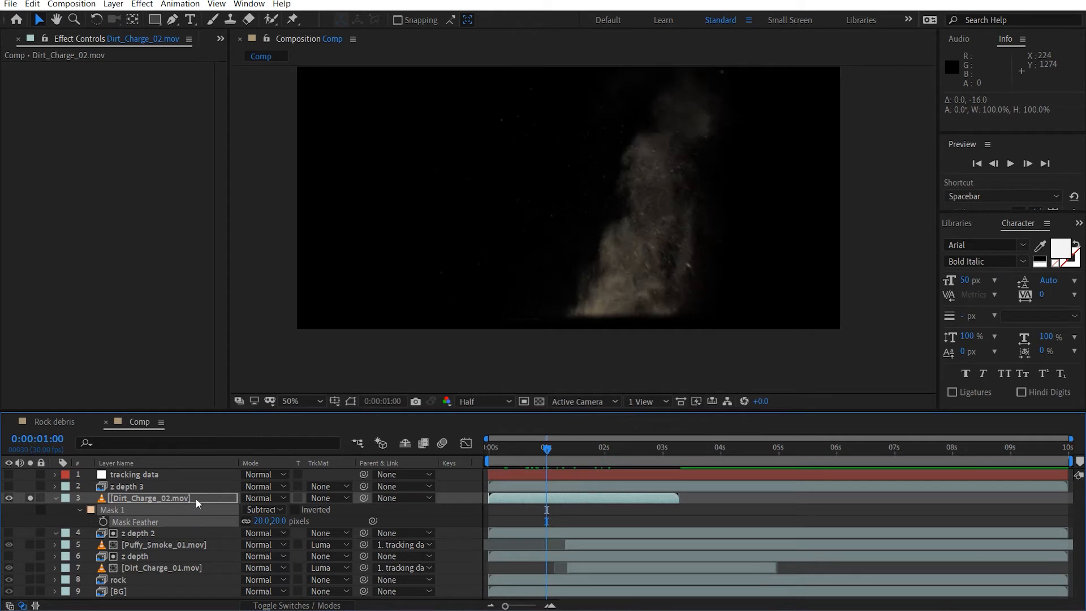
pyautogui.press('s')
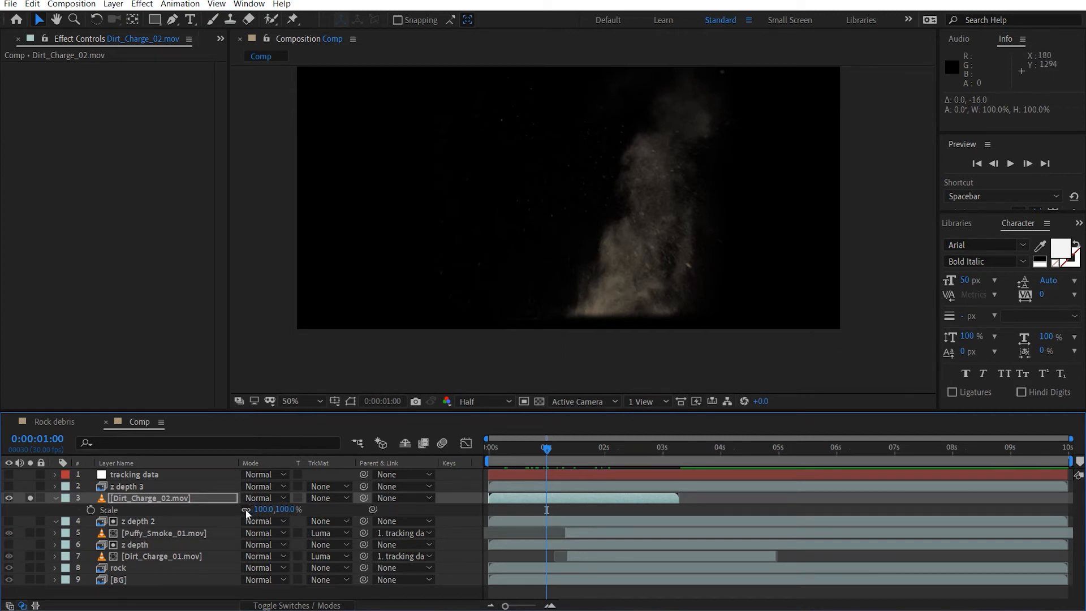
pyautogui.click(264, 509)
pyautogui.write('-100')
pyautogui.press('Return')
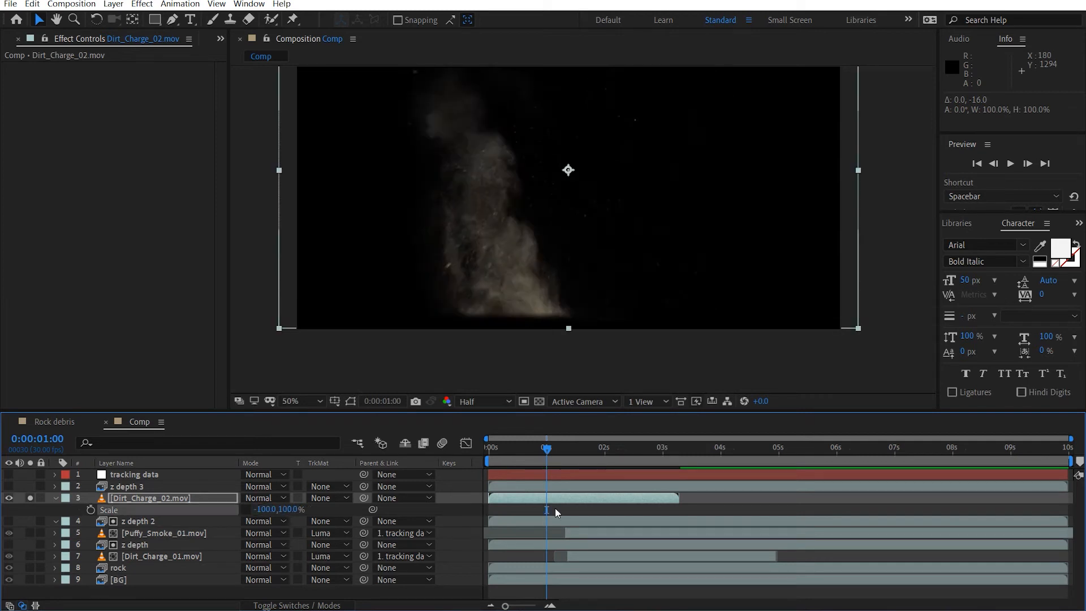
pyautogui.click(247, 509)
# With solo off, place Dirt_Charge_02.mov over the rock debris at position 926, 186 and shift its start to 0:00:01:08.
pyautogui.click(30, 498)
pyautogui.scroll(2, 556, 339)
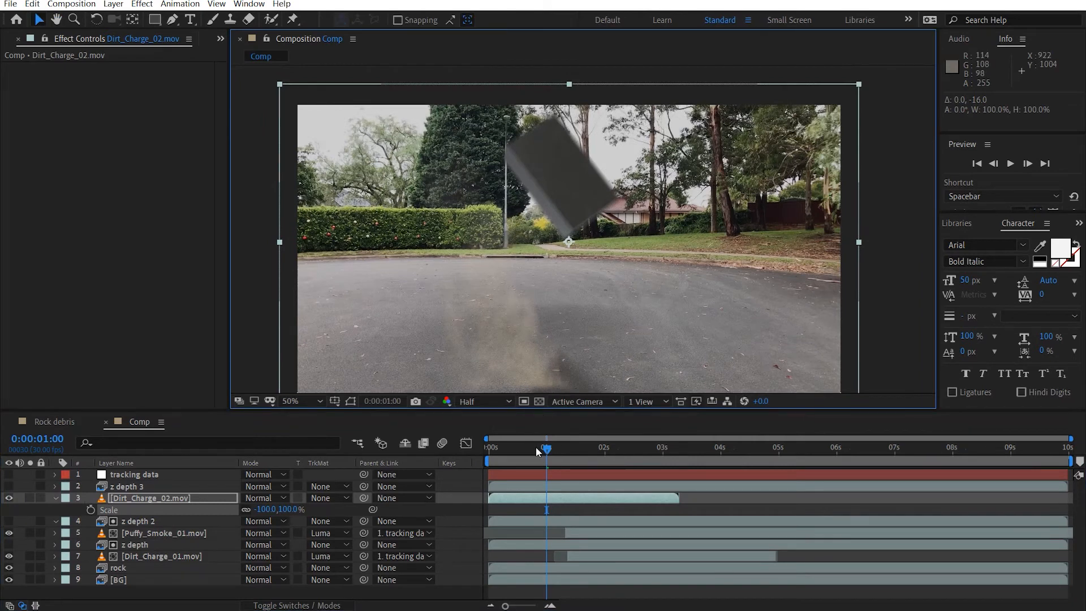
pyautogui.moveTo(535, 447); pyautogui.dragTo(572, 449)
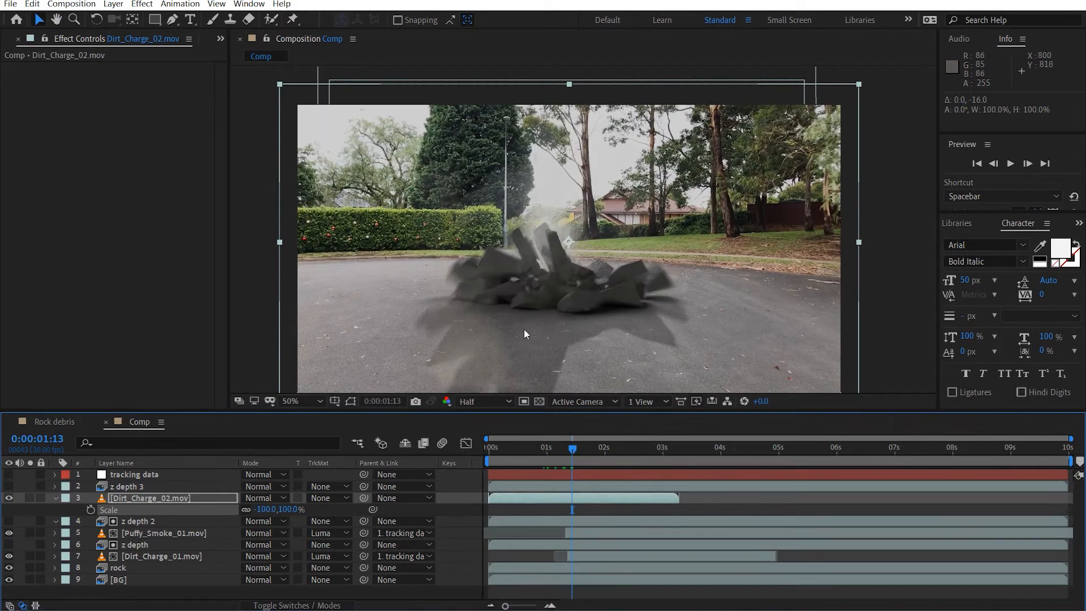
pyautogui.moveTo(525, 331); pyautogui.dragTo(513, 242)
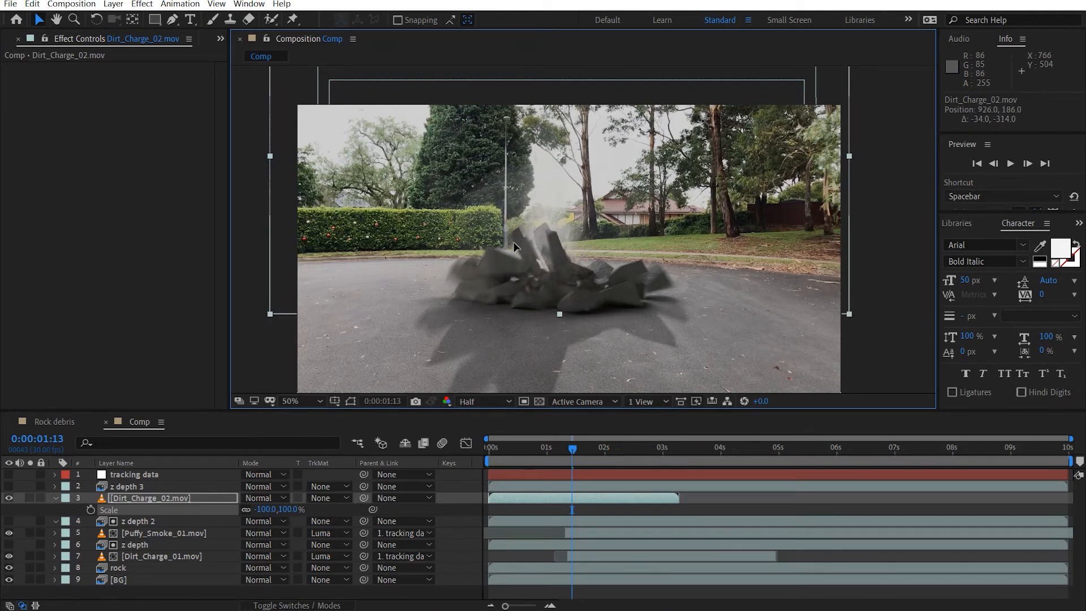
pyautogui.moveTo(529, 498); pyautogui.dragTo(602, 501)
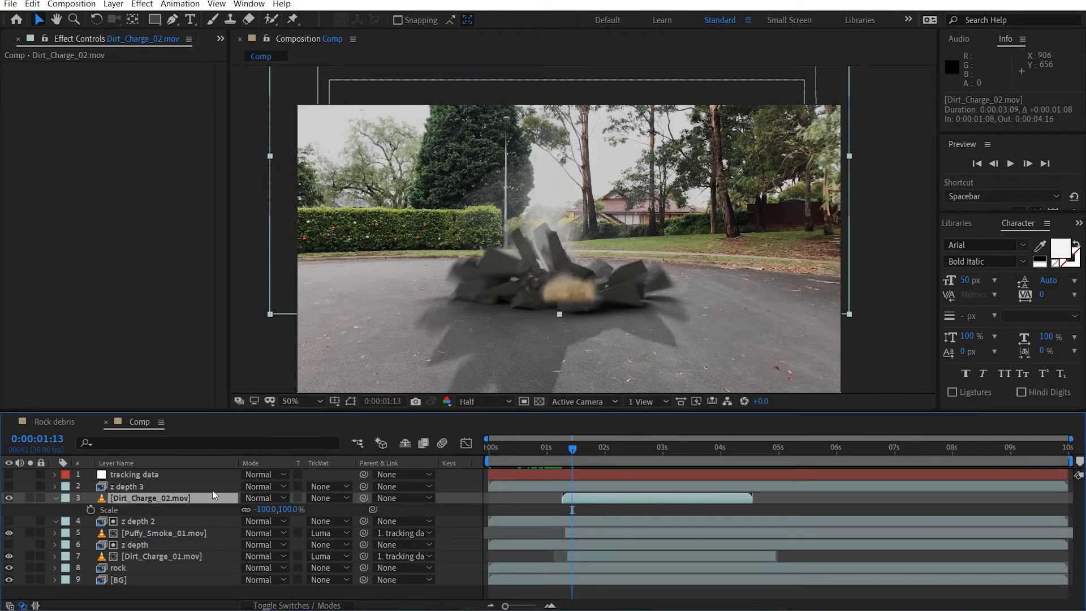
# Set the track matte of Dirt_Charge_02.mov to Luma Matte "z depth 3" and check the dirt burst between the rocks.
pyautogui.click(330, 495)
pyautogui.click(361, 556)
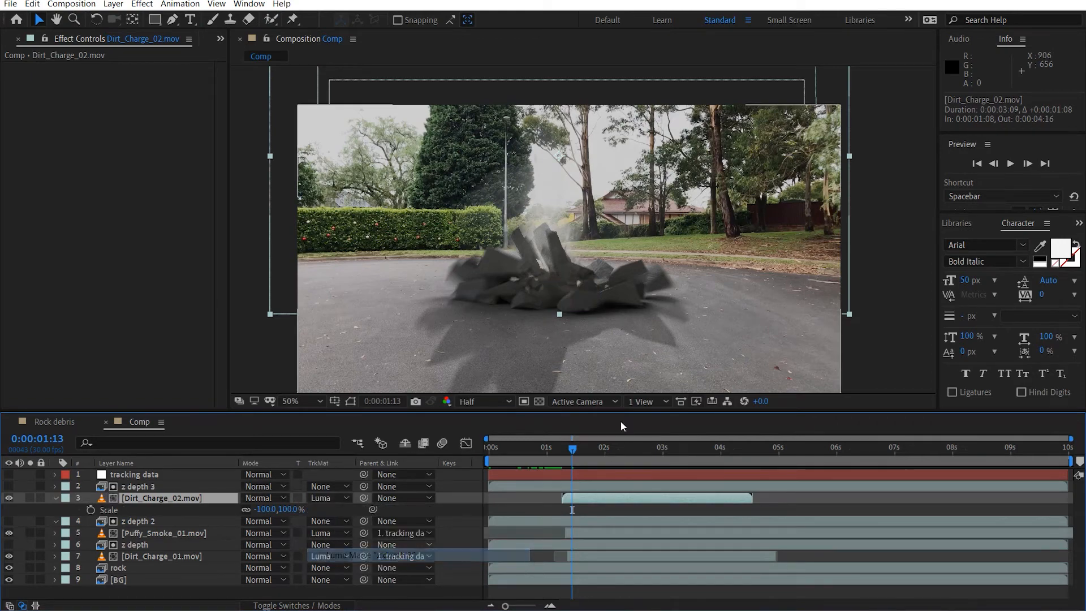
pyautogui.scroll(2, 559, 267)
pyautogui.moveTo(546, 463); pyautogui.dragTo(578, 464)
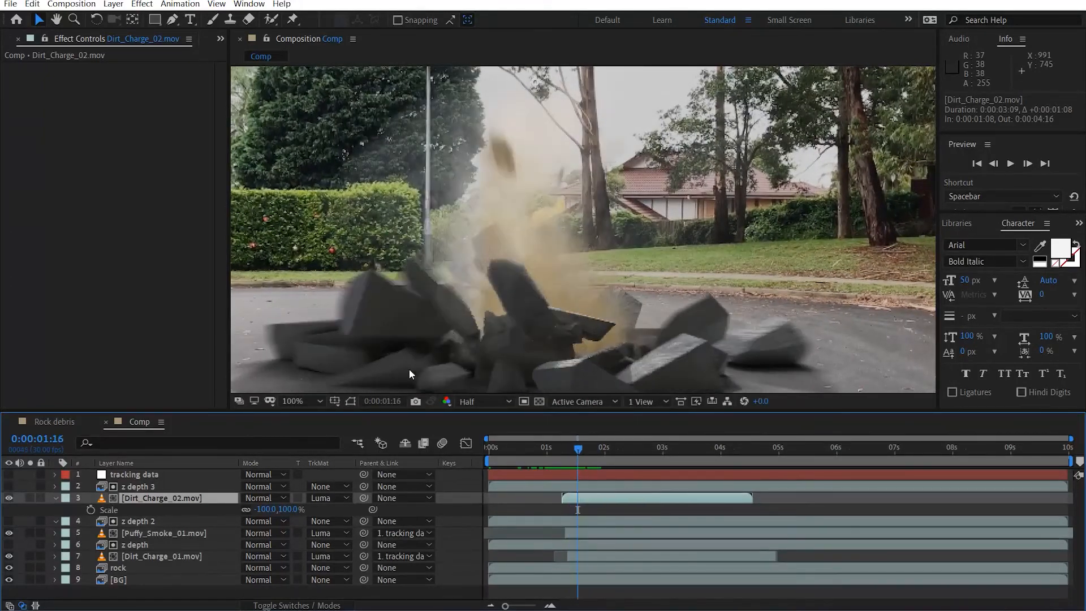
# Apply the Tint effect to Dirt_Charge_02.mov and set Amount to Tint to 70%.
pyautogui.hotkey('ctrl', 'space')
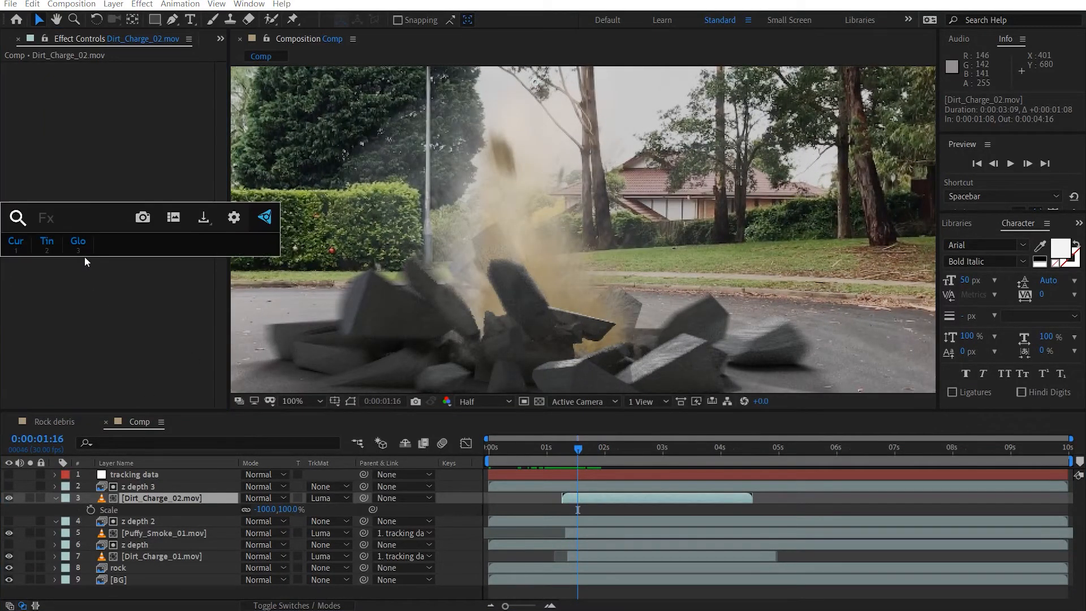
pyautogui.write('tint')
pyautogui.press('Return')
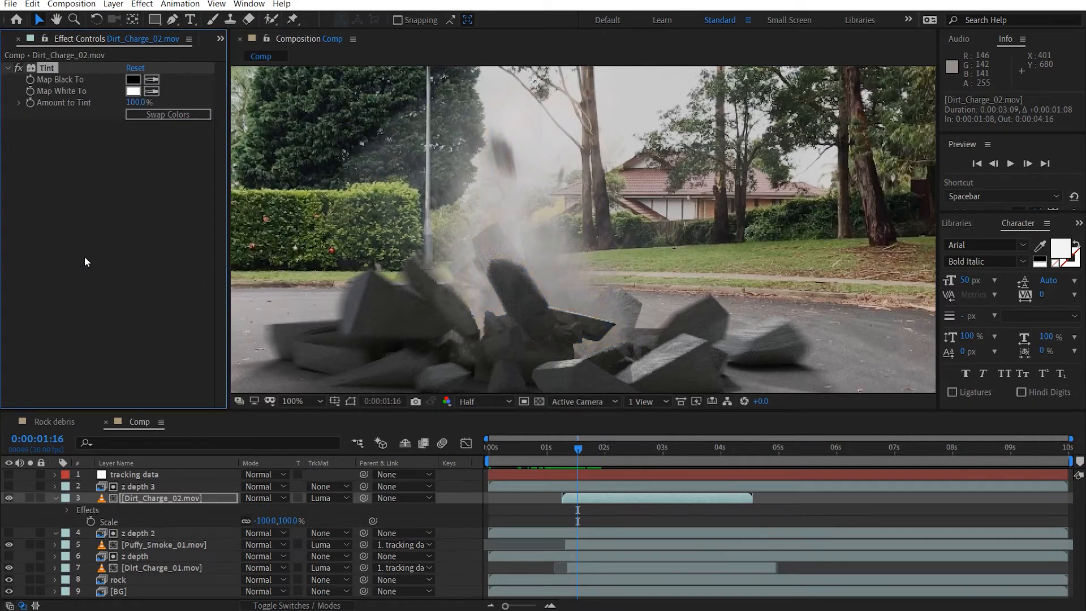
pyautogui.click(148, 100)
pyautogui.write('70')
pyautogui.press('Return')
# Set Amount to Tint on Dirt_Charge_02.mov to 85% and check its blend with the rocks.
pyautogui.scroll(-2, 582, 209)
pyautogui.moveTo(536, 215); pyautogui.dragTo(546, 194)
pyautogui.click(136, 103)
pyautogui.write('8')
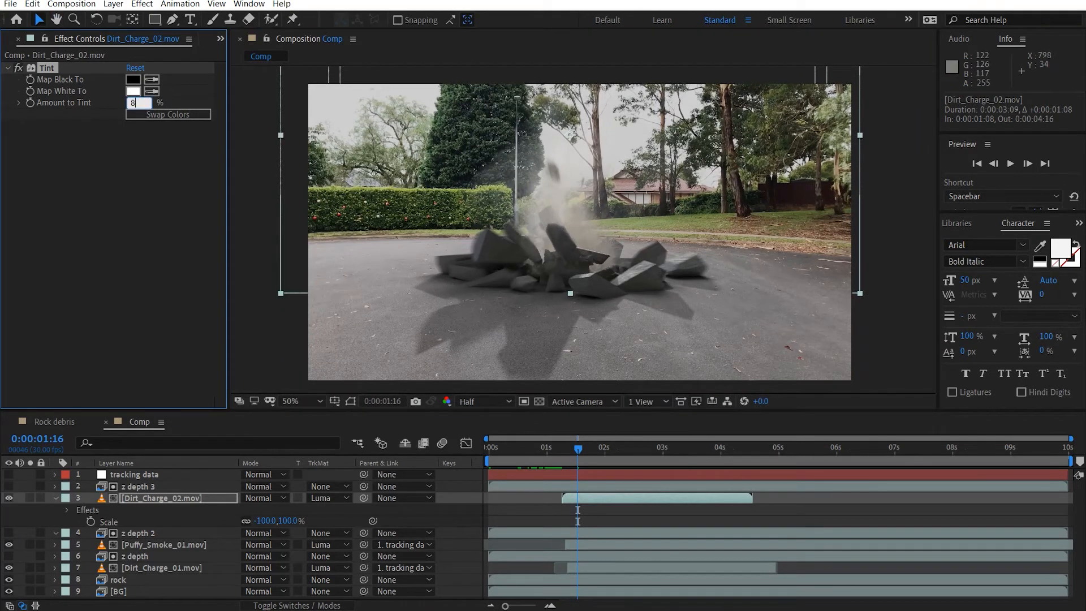
pyautogui.write('5')
pyautogui.press('Return')
pyautogui.scroll(2, 631, 194)
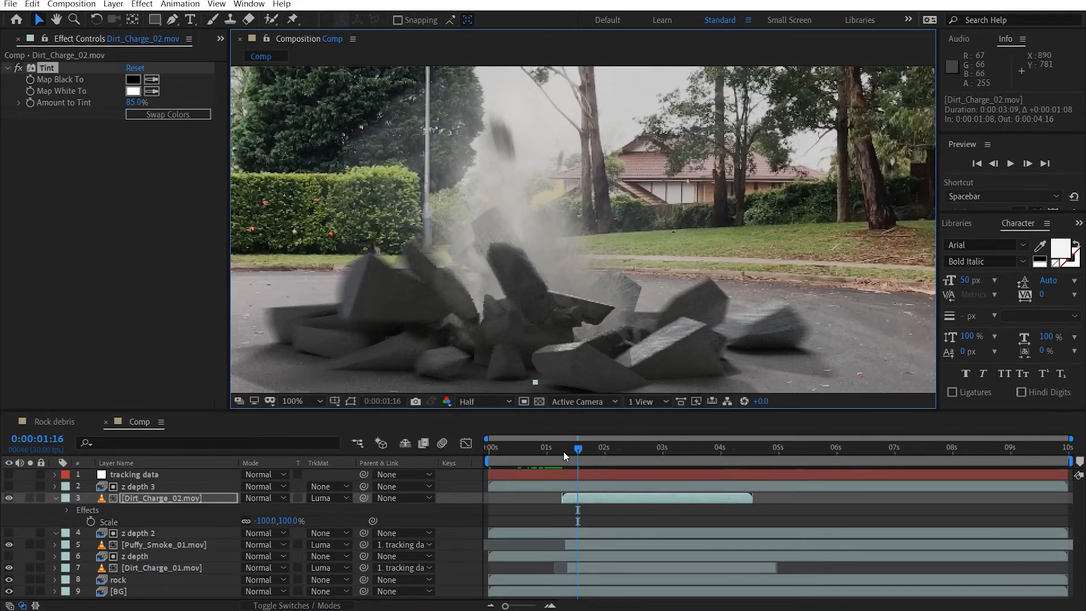
# Play the composite from the start and examine the debris impact and dust up to 0:00:02:07.
pyautogui.moveTo(563, 451)
pyautogui.mouseDown()
pyautogui.moveTo(517, 453)
pyautogui.moveTo(572, 460)
pyautogui.mouseUp()
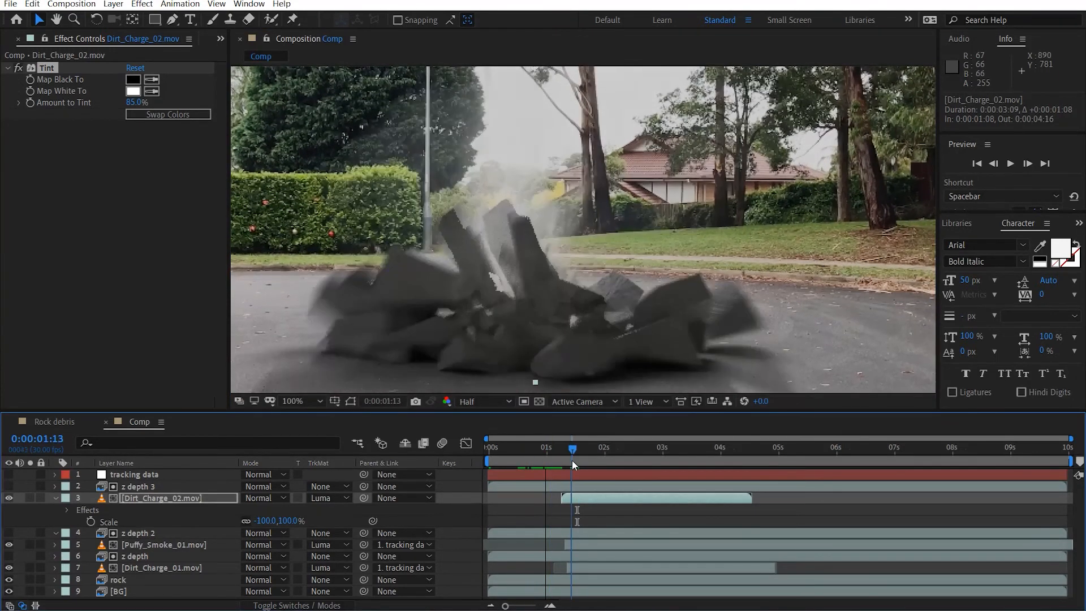
pyautogui.press('Home')
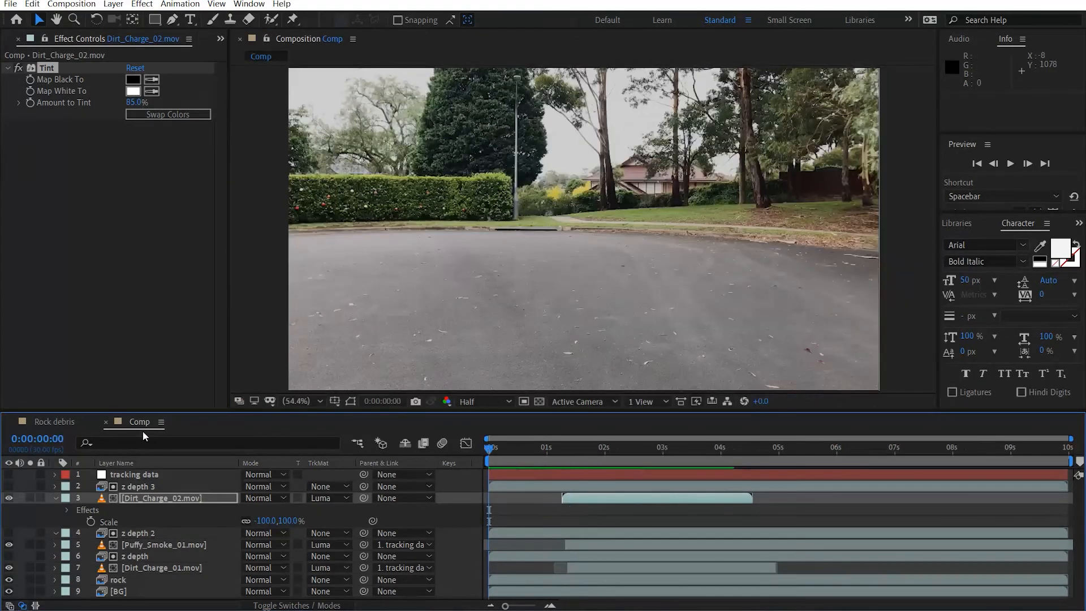
pyautogui.press('space')
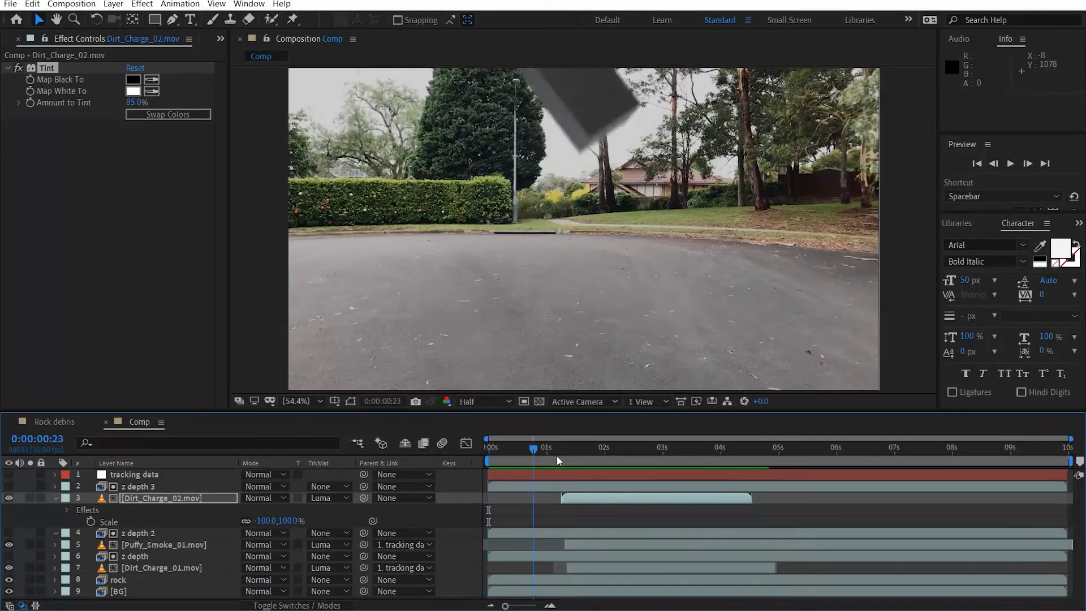
pyautogui.click(602, 458)
pyautogui.moveTo(612, 460); pyautogui.dragTo(618, 460)
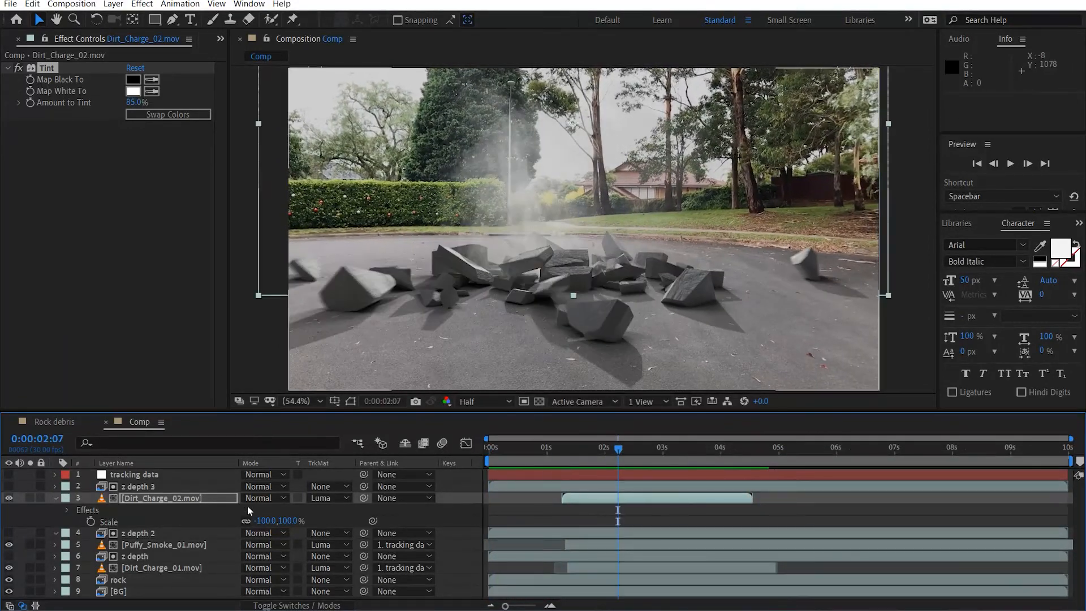
# Set the time stretch factor of Puffy_Smoke_01.mov to 80 and return to the start of the composition.
pyautogui.rightClick(158, 546)
pyautogui.moveTo(229, 277)
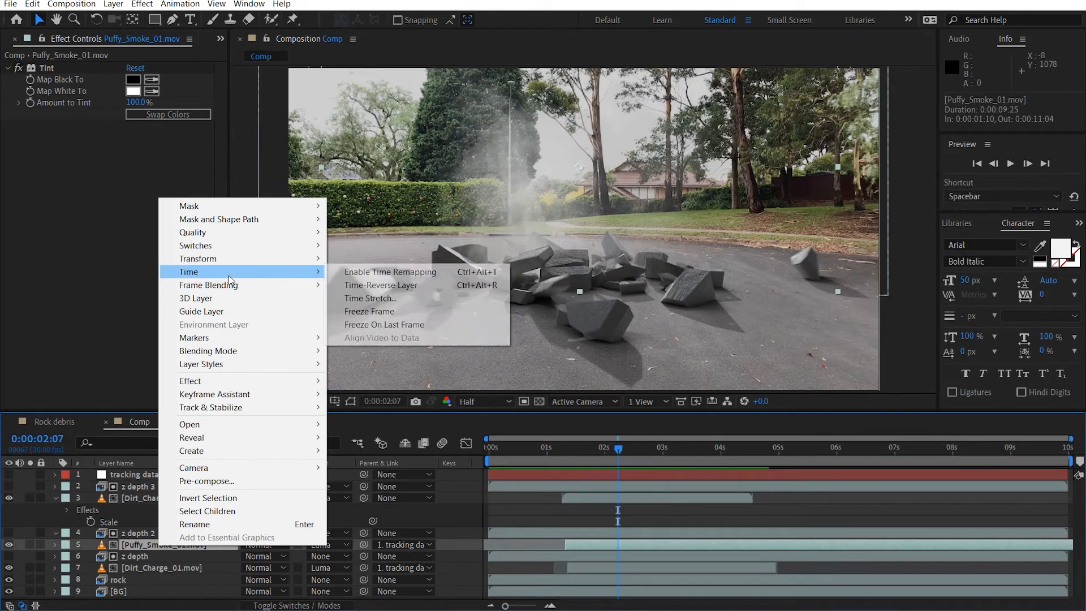
pyautogui.click(393, 299)
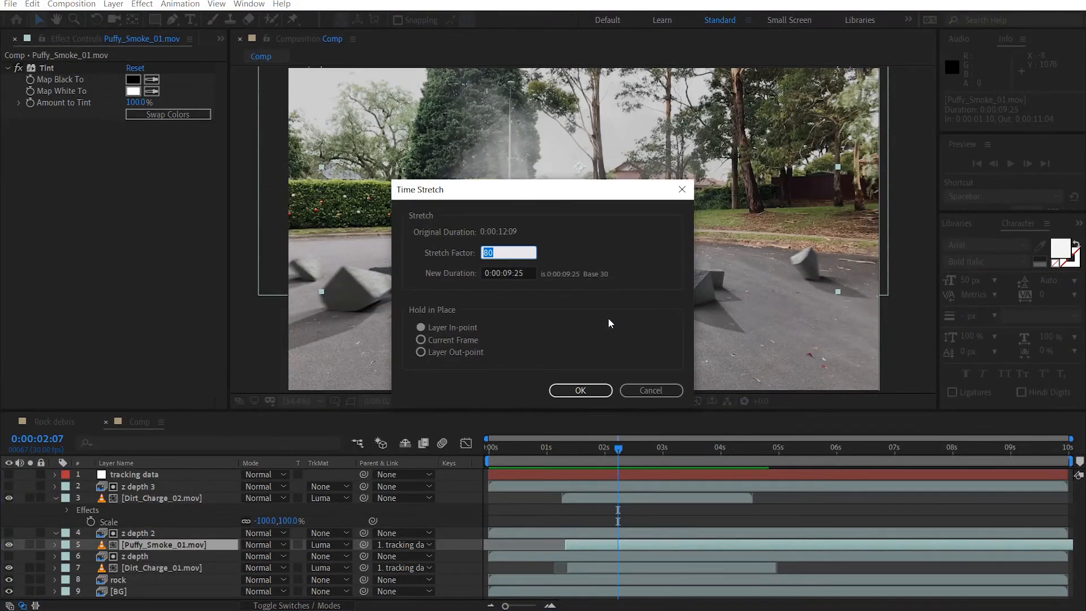
pyautogui.write('80')
pyautogui.press('Return')
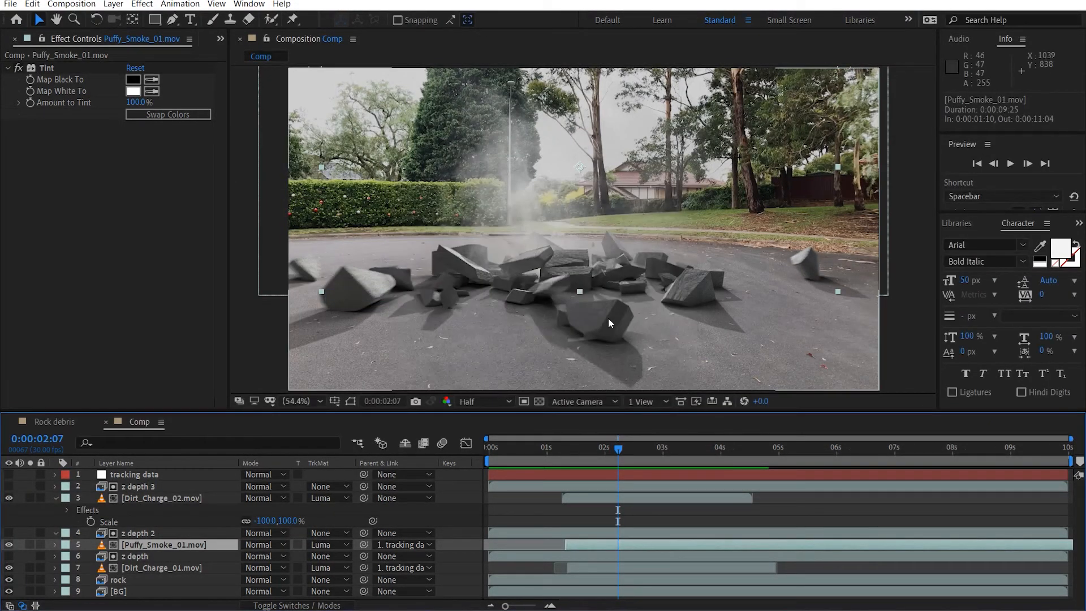
pyautogui.press('Home')
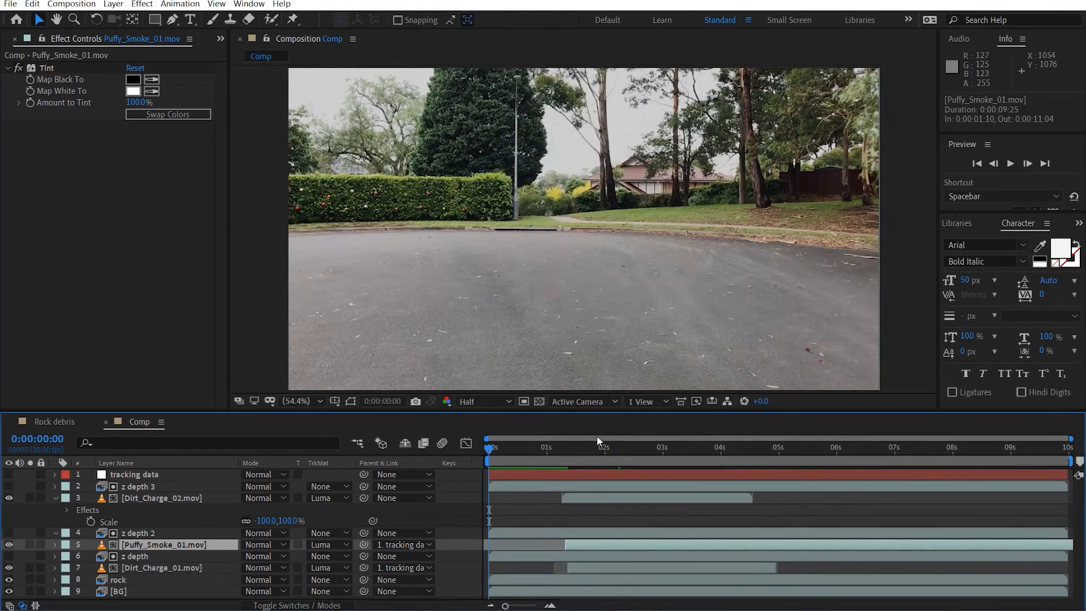
# Give both dirt charge layers and the Puffy_Smoke_01.mov layer a yellow label.
pyautogui.click(52, 496)
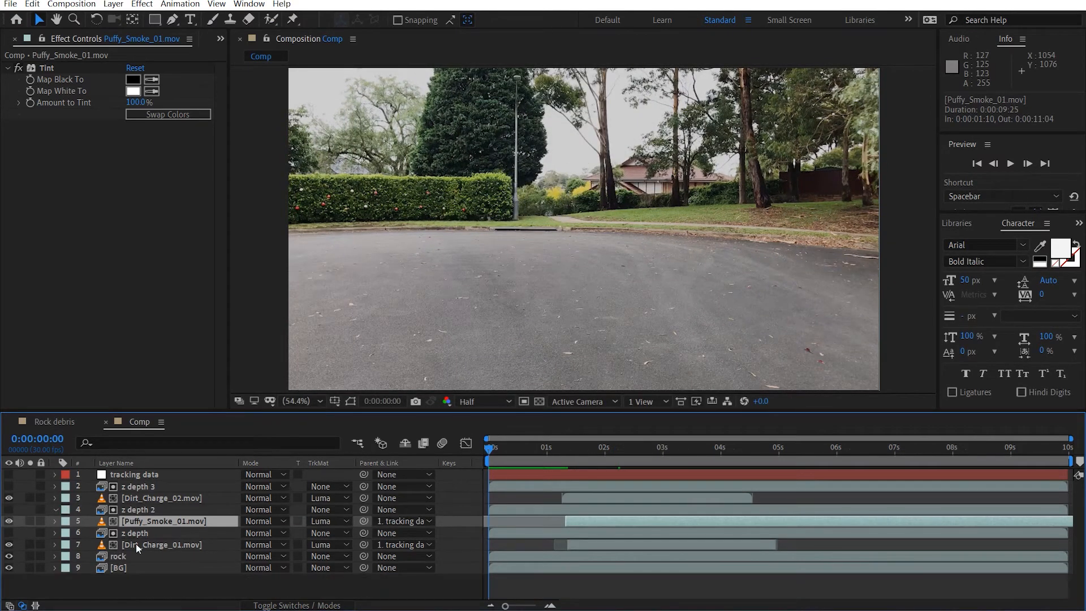
pyautogui.click(169, 545)
pyautogui.keyDown('ctrl'); pyautogui.click(179, 521); pyautogui.keyUp('ctrl')
pyautogui.keyDown('ctrl'); pyautogui.click(186, 498); pyautogui.keyUp('ctrl')
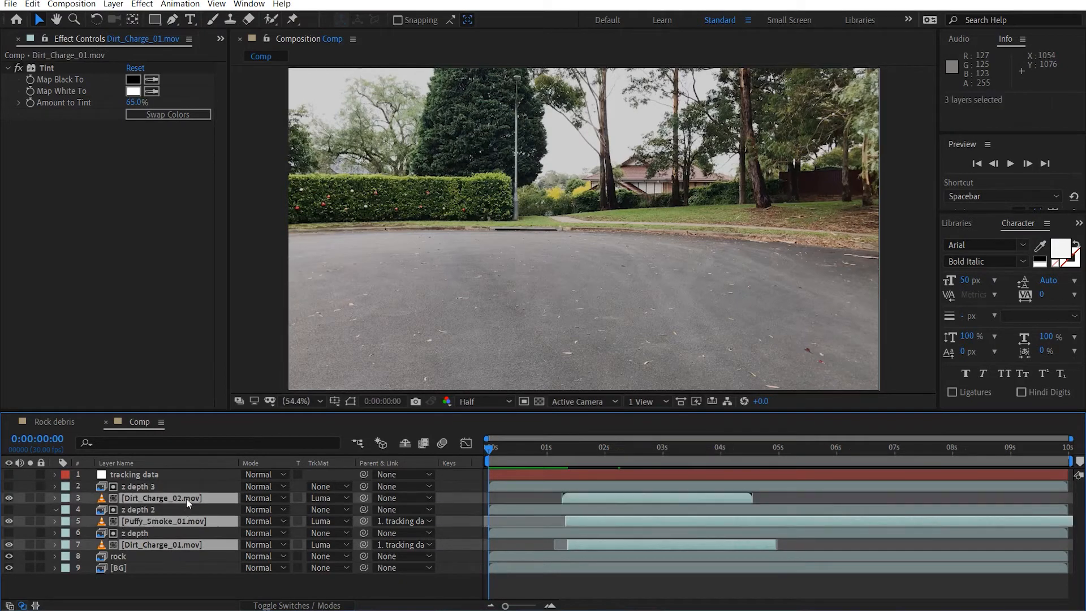
pyautogui.click(67, 502)
pyautogui.click(134, 314)
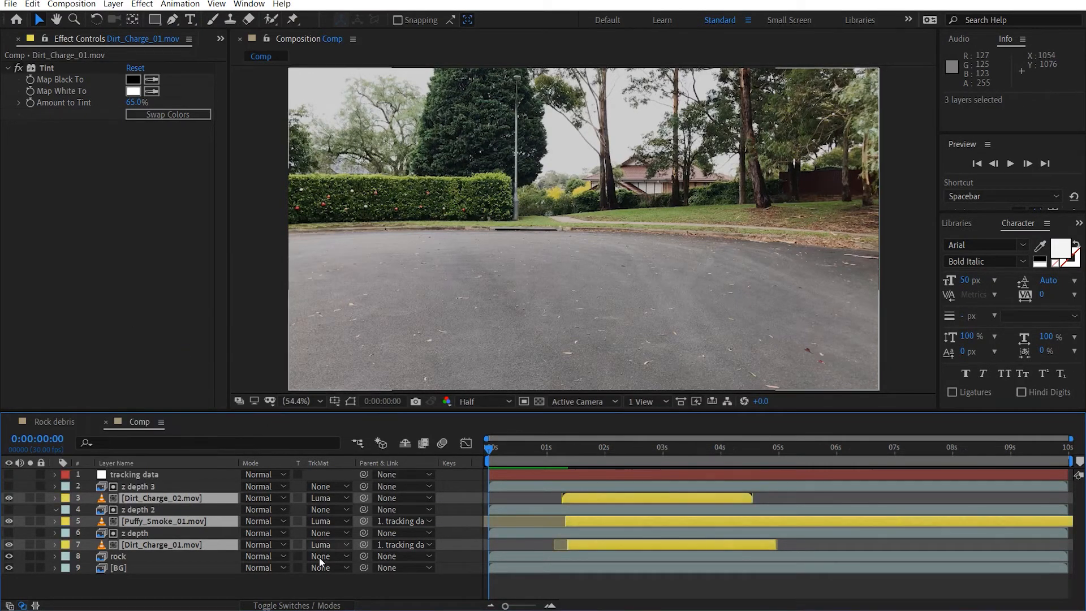
# Change the label color of the BG layer to Green.
pyautogui.click(143, 568)
pyautogui.click(66, 568)
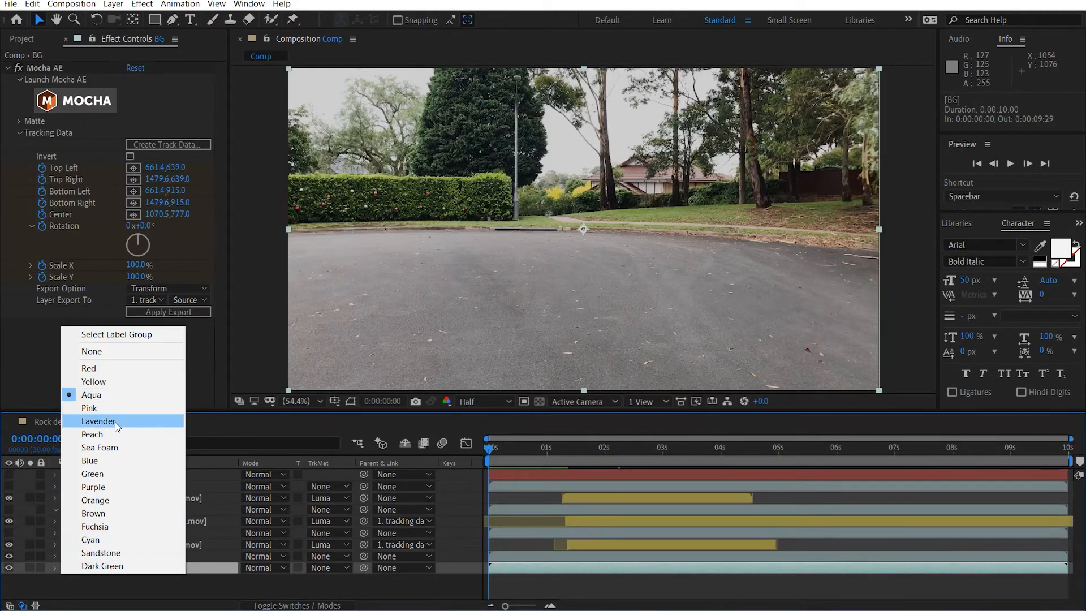
pyautogui.click(111, 475)
pyautogui.click(293, 582)
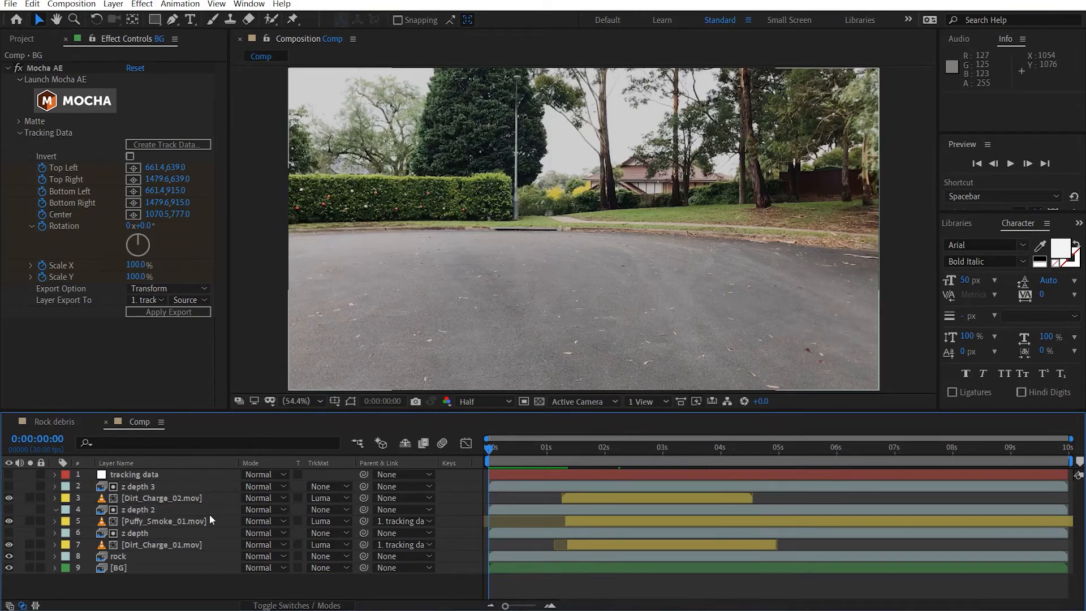
# Add two adjustment layers above the tracking data layer, naming the lower one CC and the upper one Vignette.
pyautogui.hotkey('ctrl', 'alt', 'y')
pyautogui.hotkey('ctrl', 'alt', 'y')
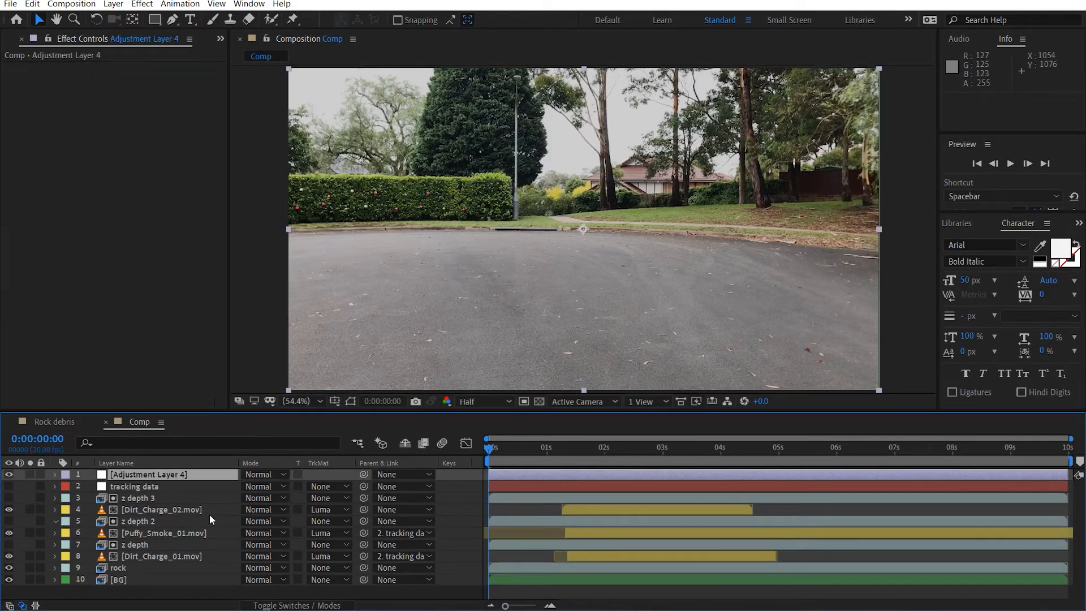
pyautogui.click(187, 497)
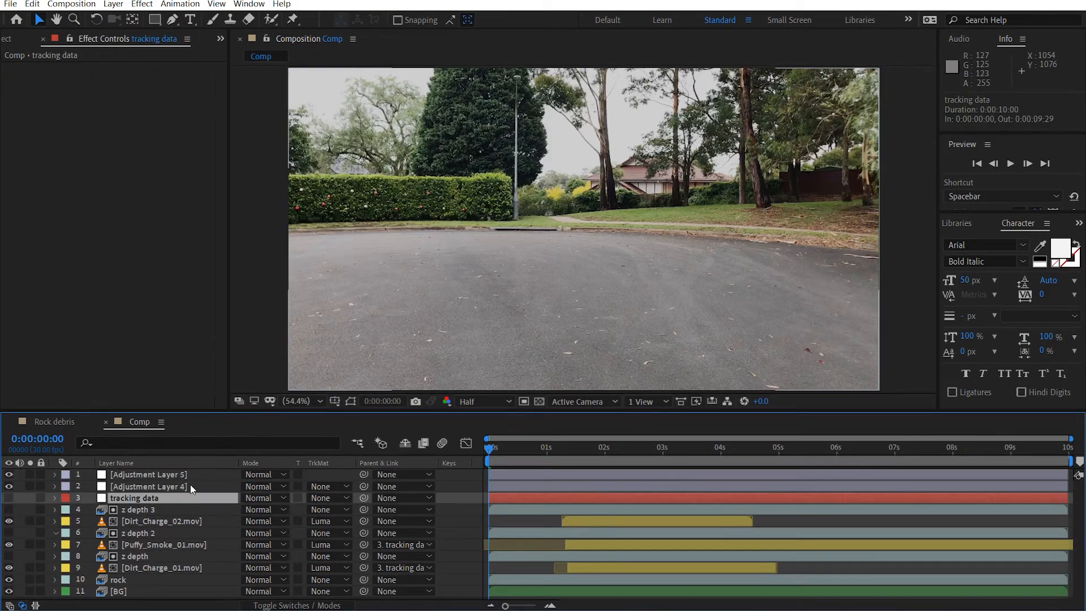
pyautogui.click(191, 484)
pyautogui.press('Return')
pyautogui.write('cc')
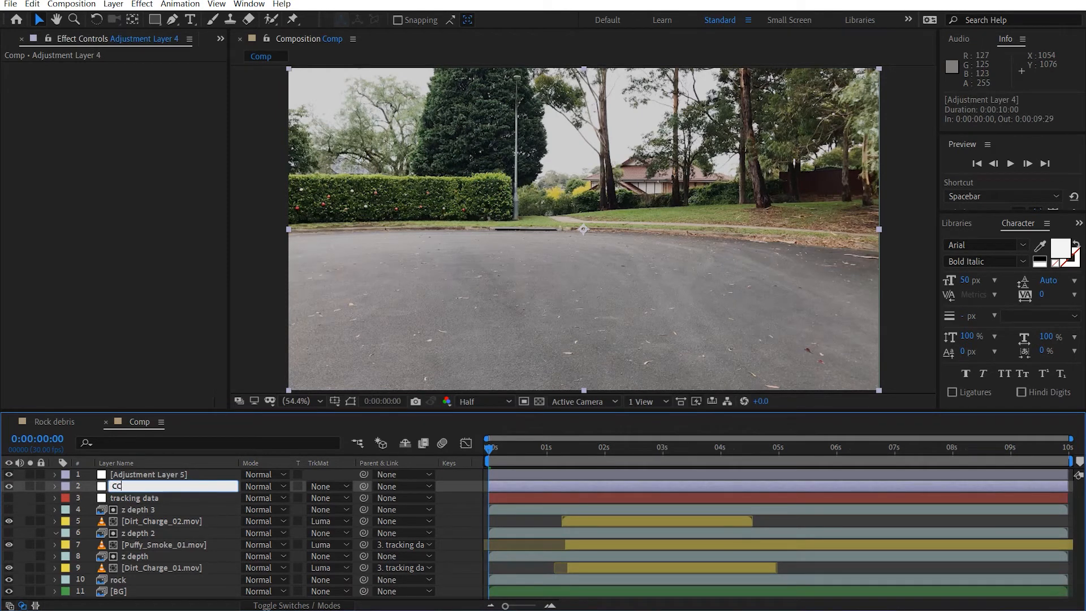
pyautogui.click(205, 474)
pyautogui.press('Return')
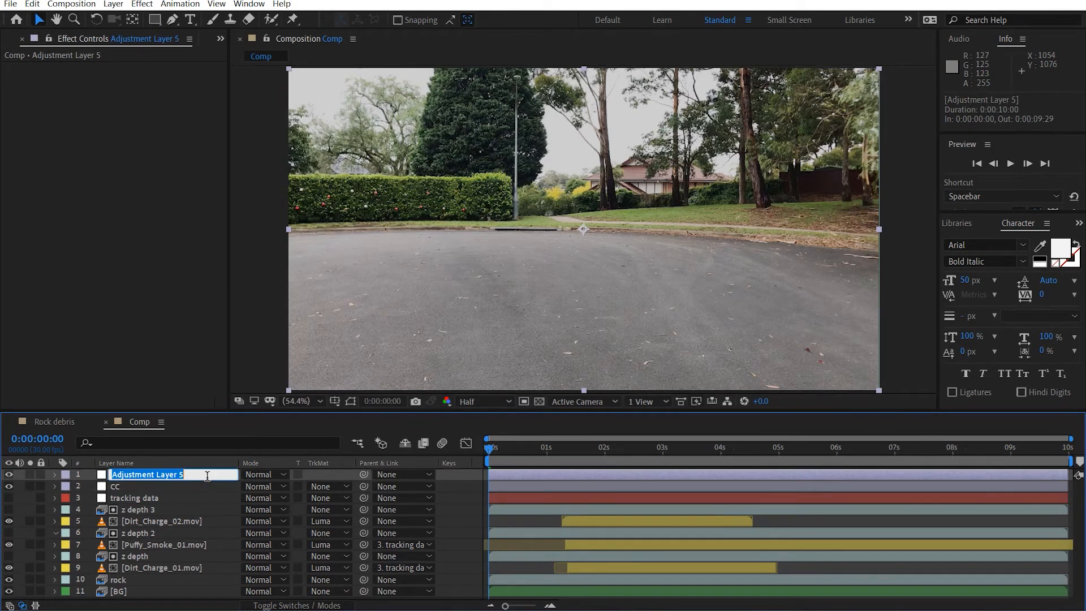
pyautogui.write('Vignette')
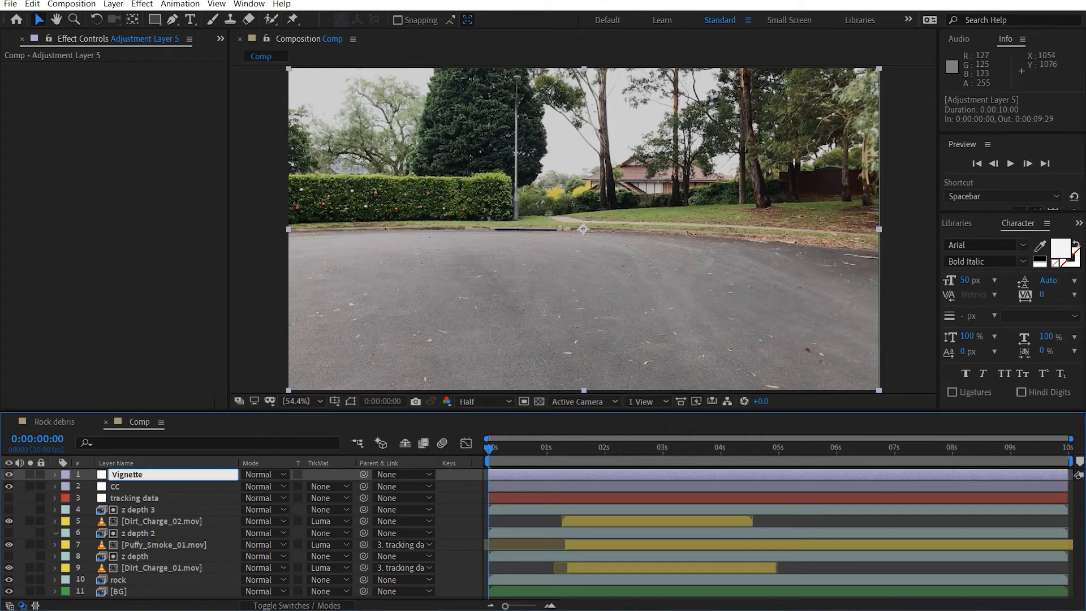
pyautogui.press('Return')
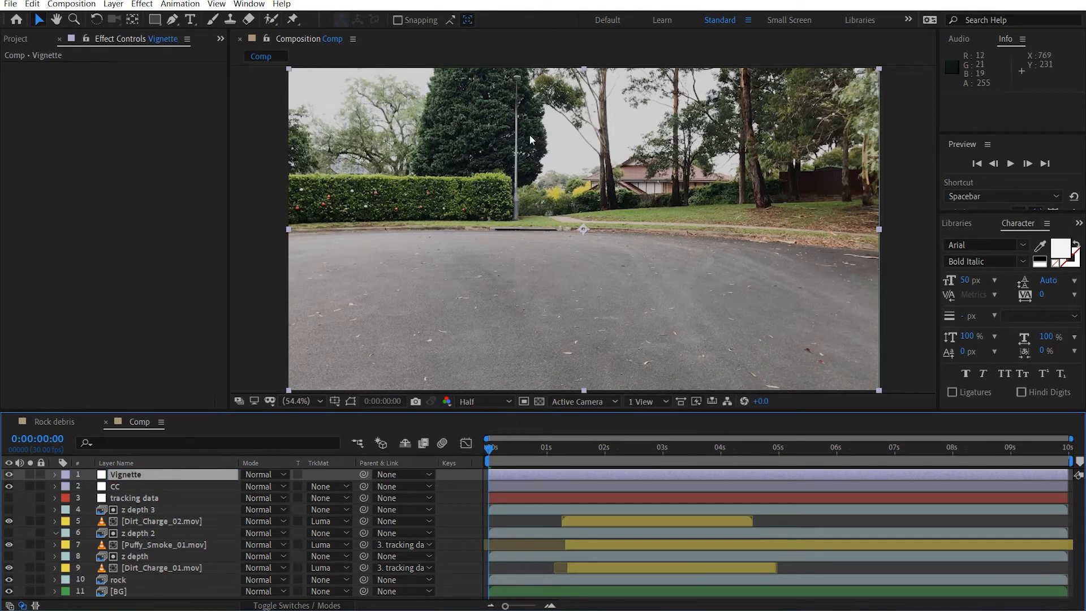
# Add a third adjustment layer above Vignette and name it "Sunlight crush".
pyautogui.scroll(2, 477, 144)
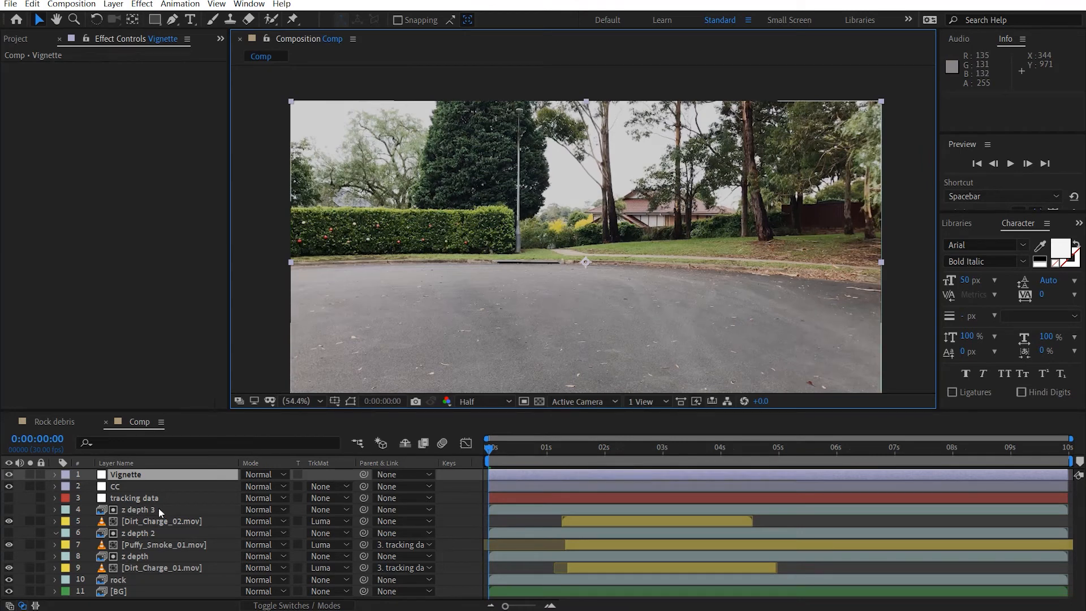
pyautogui.hotkey('ctrl', 'alt', 'y')
pyautogui.click(154, 475)
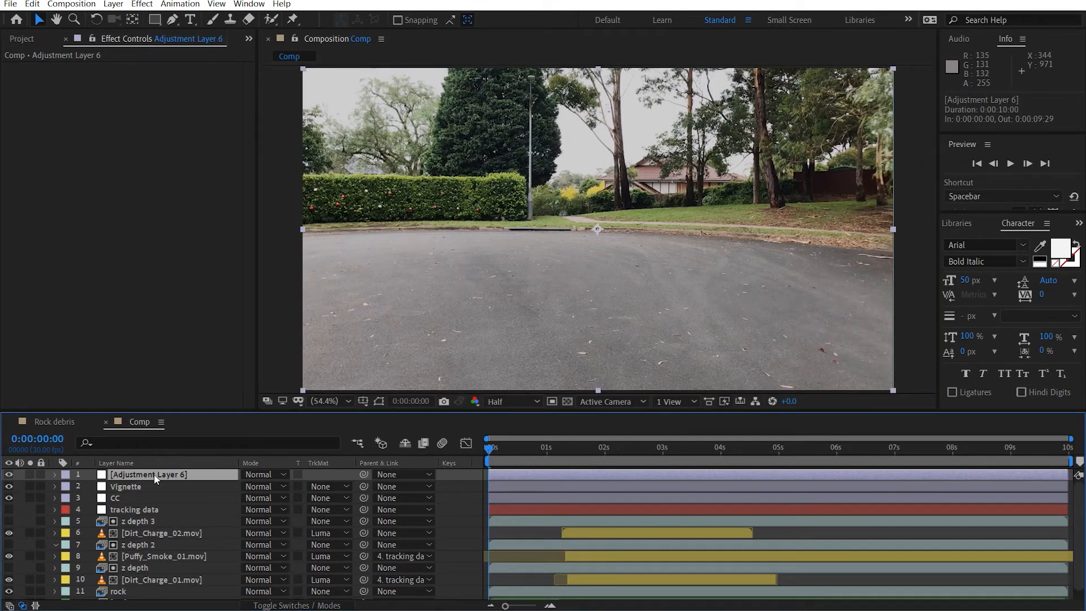
pyautogui.press('Return')
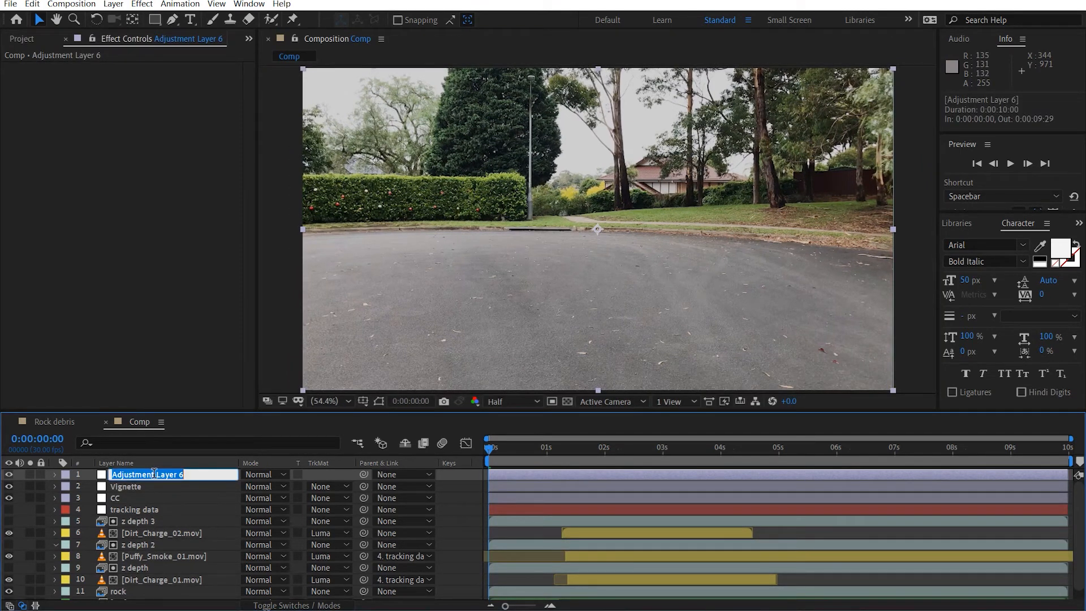
pyautogui.write('Sun')
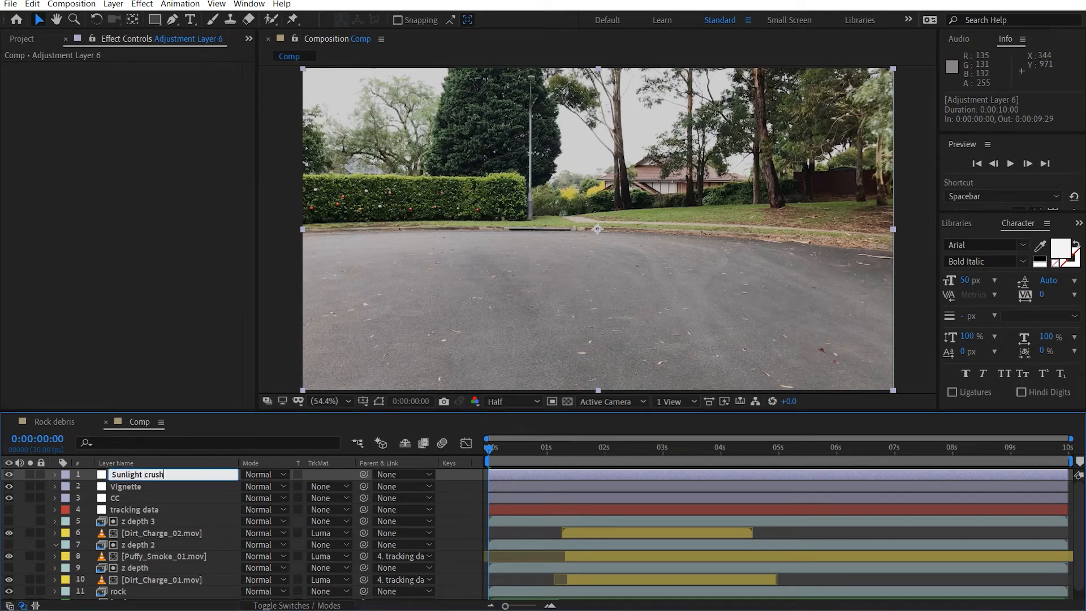
pyautogui.write('light crush')
pyautogui.click(142, 498)
# Apply Curves to the Vignette layer and pull the RGB midtones down to darken the image.
pyautogui.click(142, 489)
pyautogui.click(154, 244)
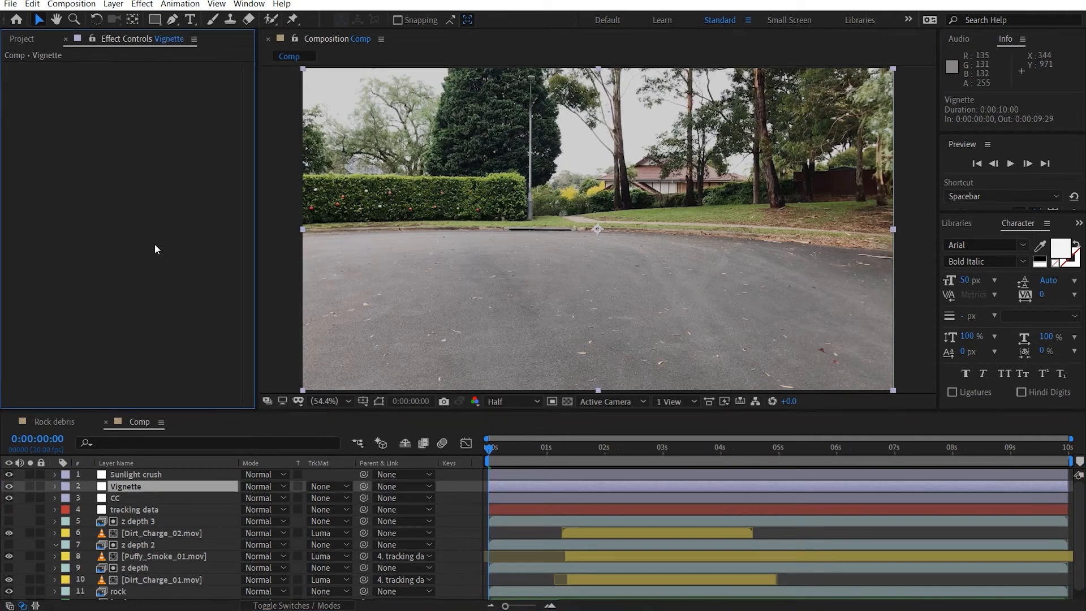
pyautogui.hotkey('ctrl', 'space')
pyautogui.hotkey('shift', '1')
pyautogui.moveTo(143, 219); pyautogui.dragTo(135, 232)
# Add a full-frame elliptical mask to the Vignette layer and set its mode to Subtract.
pyautogui.moveTo(149, 25); pyautogui.dragTo(221, 60)
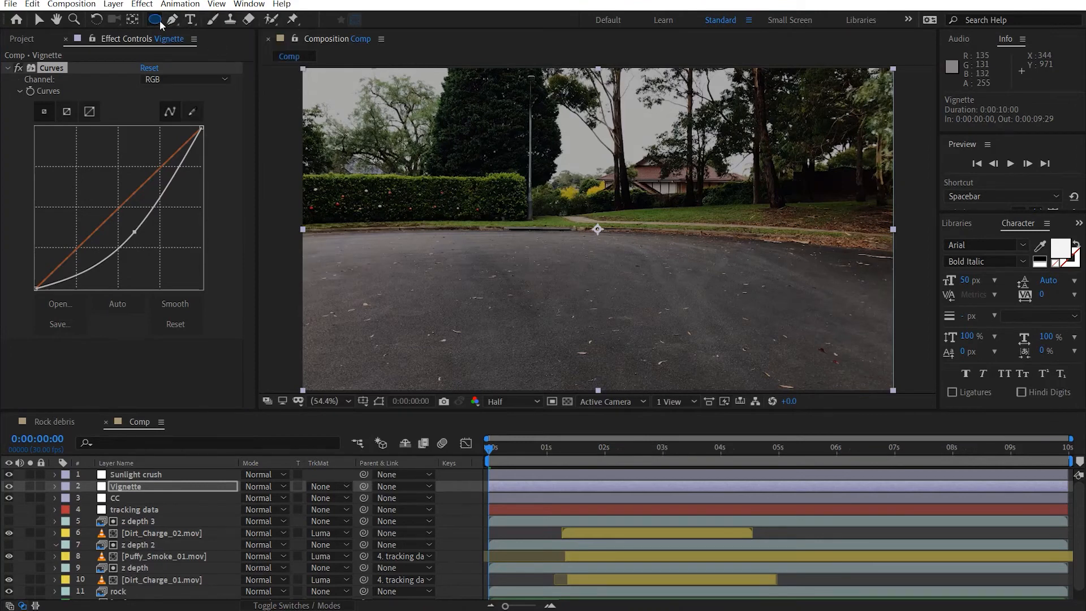
pyautogui.doubleClick(154, 20)
pyautogui.press('v')
pyautogui.click(264, 509)
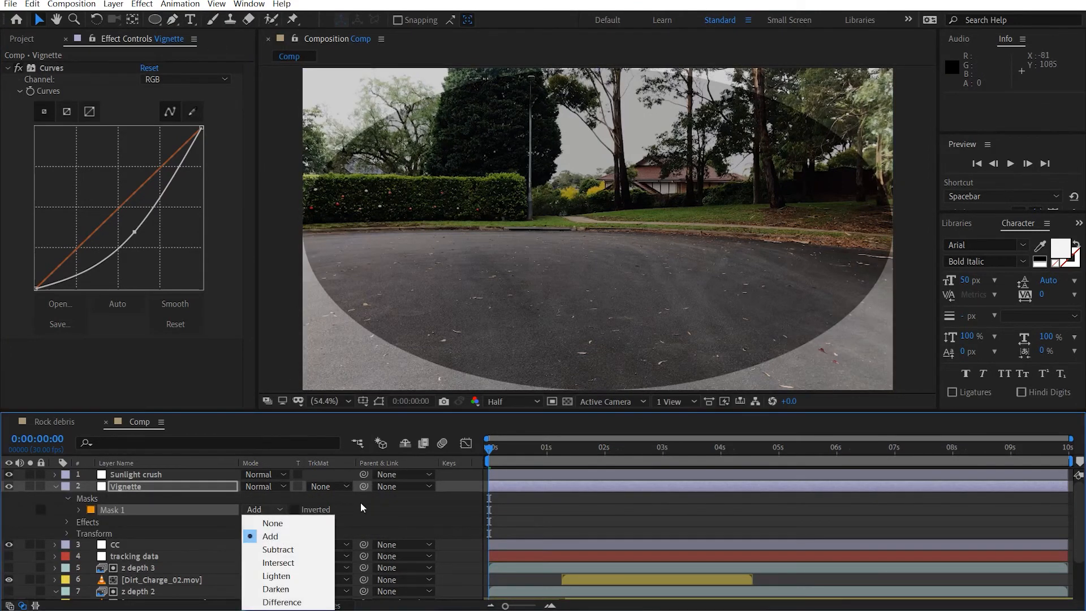
pyautogui.click(278, 549)
# Set the Vignette mask's feather to 500 pixels and raise the curve's midpoint slightly to soften the darkening.
pyautogui.press('f')
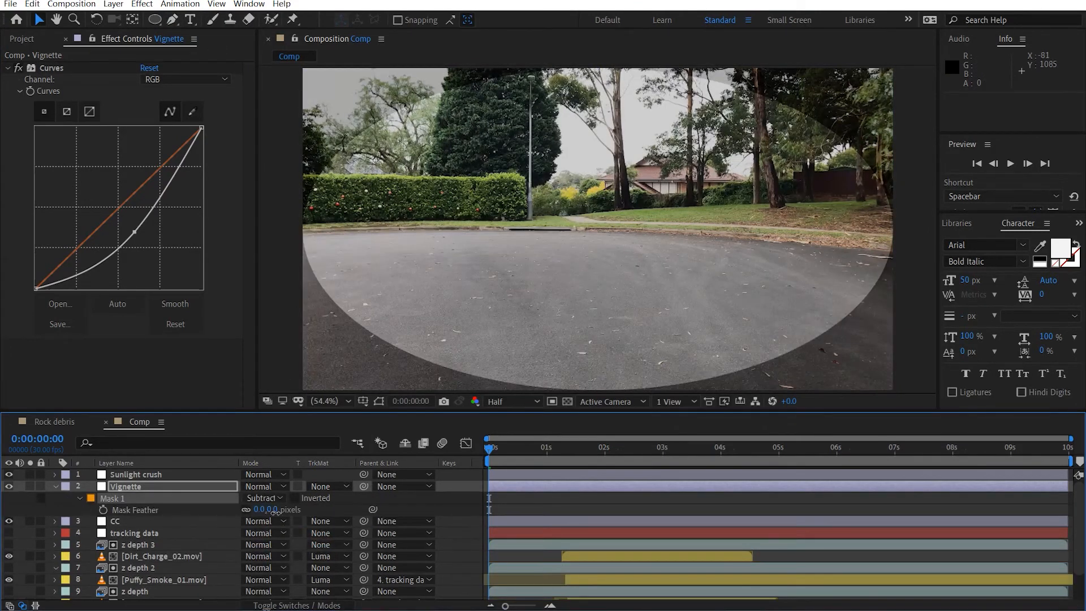
pyautogui.moveTo(275, 512); pyautogui.dragTo(517, 505)
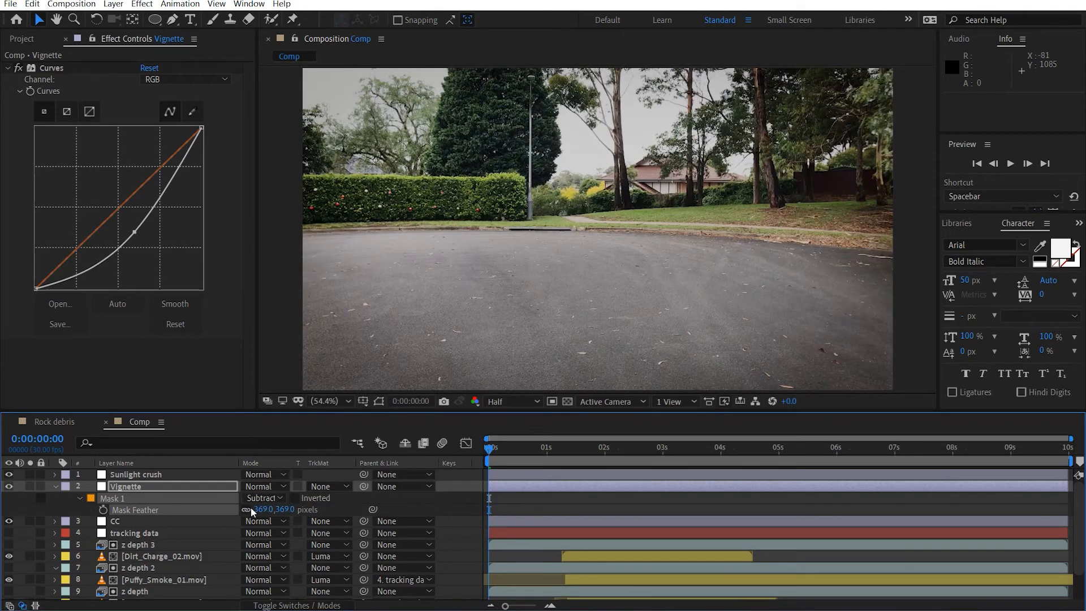
pyautogui.click(270, 509)
pyautogui.press('Return')
pyautogui.click(133, 230)
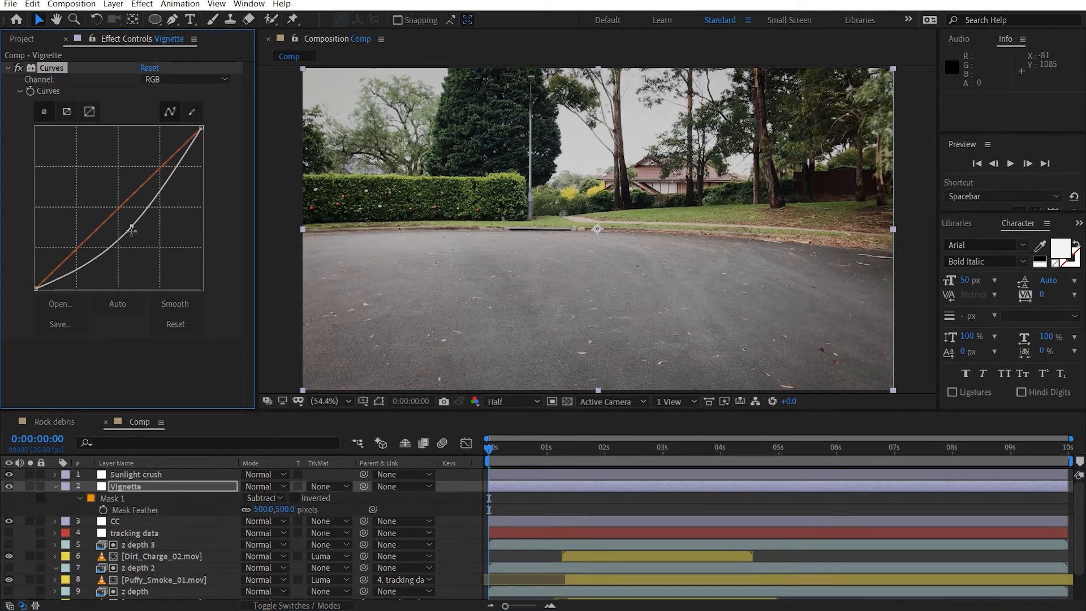
pyautogui.click(55, 486)
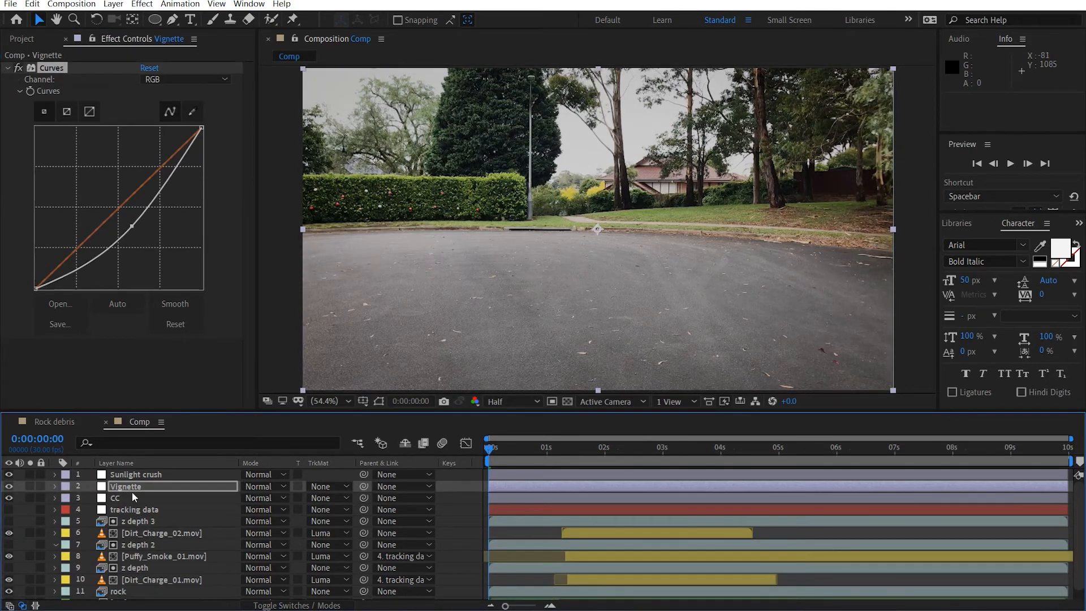
# Apply Tint and Curves to the CC adjustment layer and set Amount to Tint to 30%.
pyautogui.click(136, 498)
pyautogui.hotkey('ctrl', 'space')
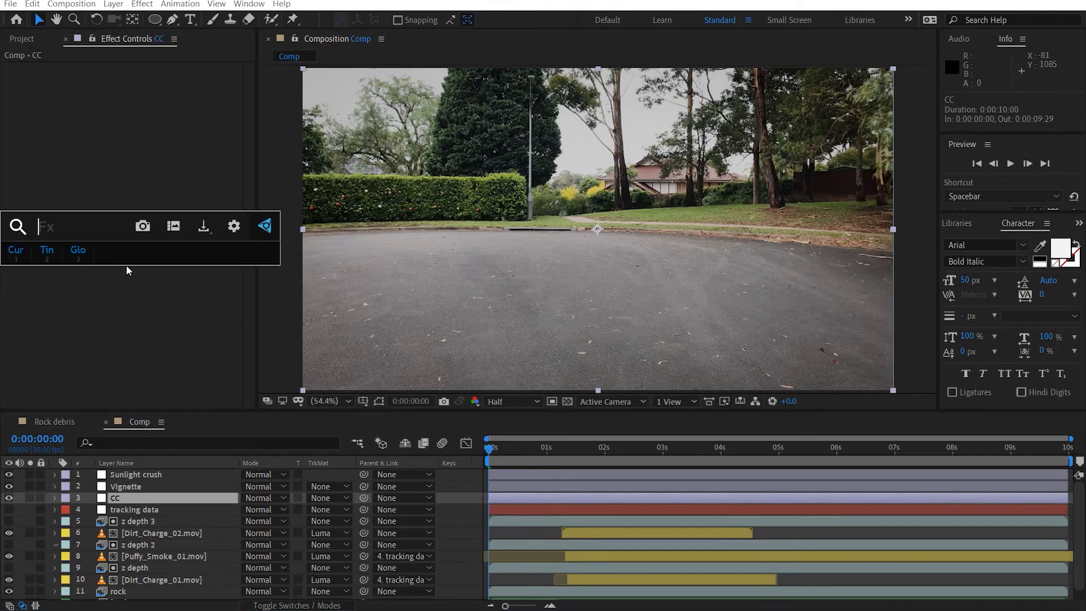
pyautogui.press('2')
pyautogui.hotkey('ctrl', 'space')
pyautogui.press('1')
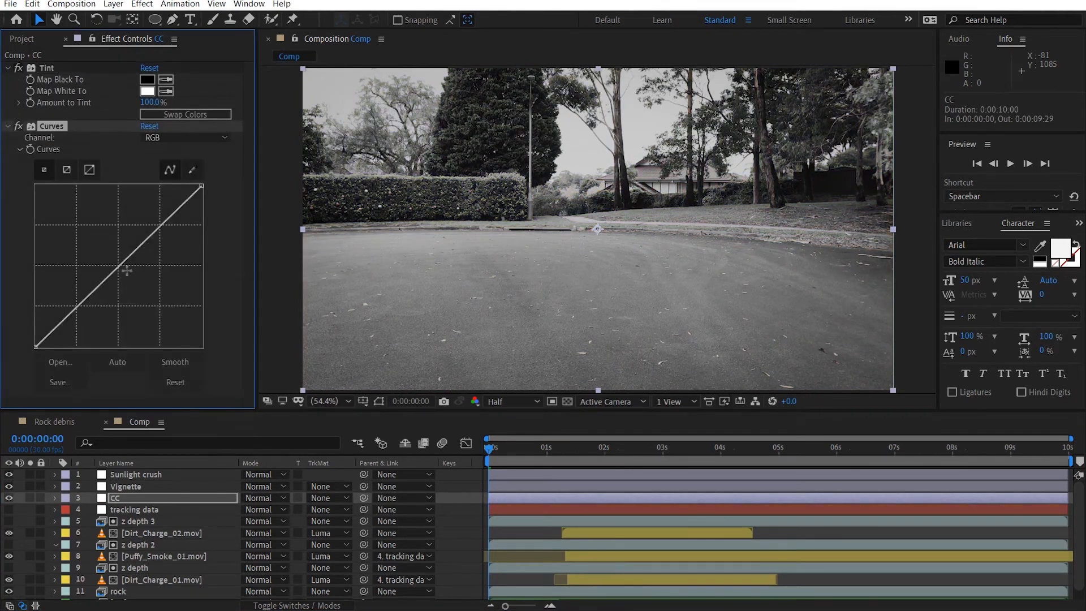
pyautogui.click(150, 103)
pyautogui.write('30')
pyautogui.press('Return')
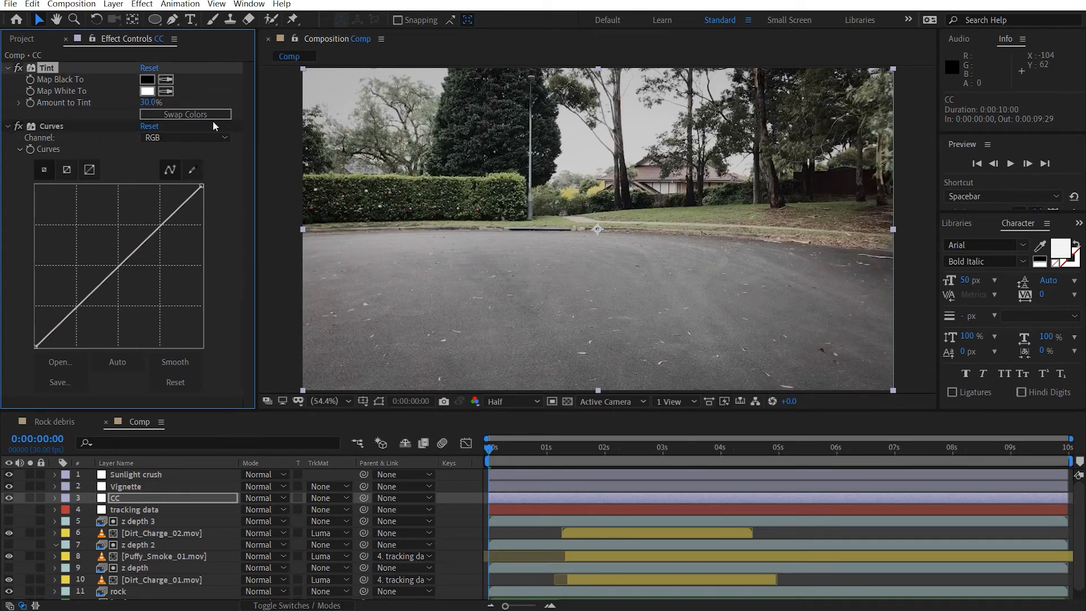
# Shape the CC layer's RGB curve into a gentle S by lowering the shadows and bringing the upper midtones back near the diagonal.
pyautogui.moveTo(85, 300); pyautogui.dragTo(85, 318)
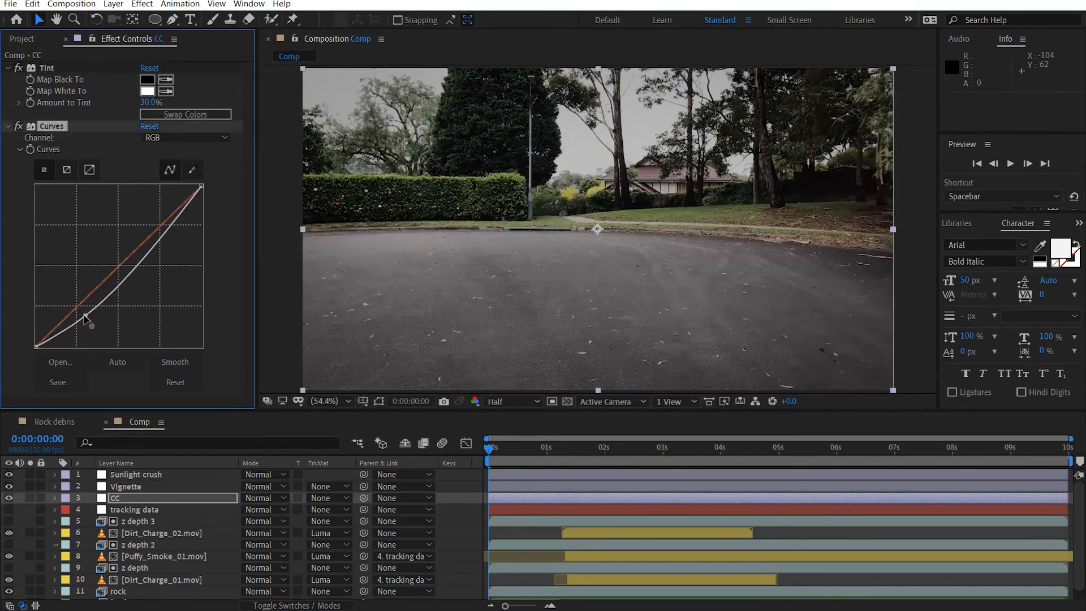
pyautogui.moveTo(140, 254); pyautogui.dragTo(148, 243)
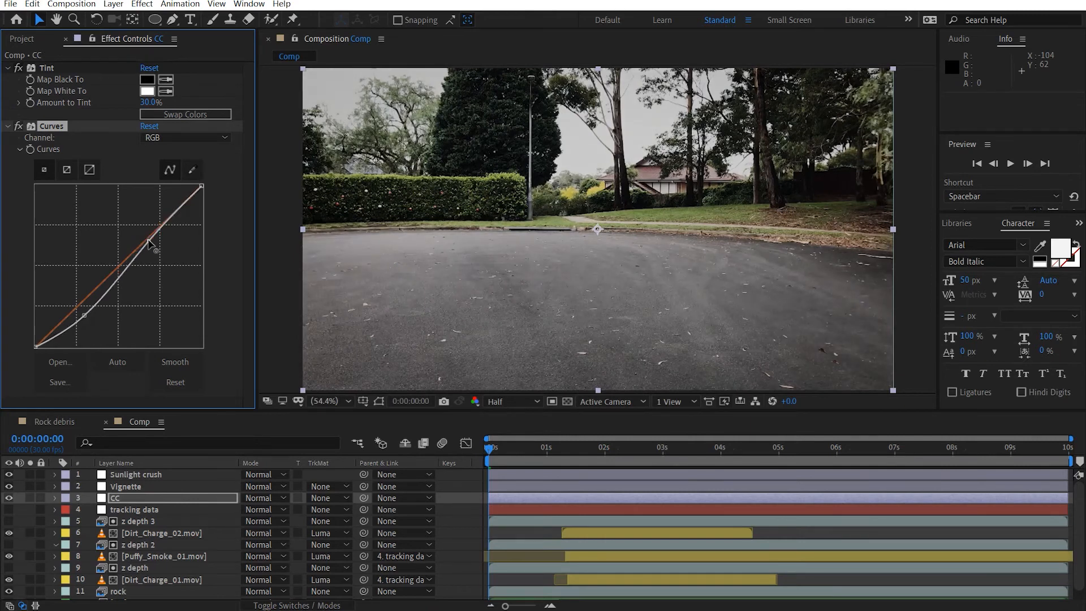
pyautogui.moveTo(84, 315); pyautogui.dragTo(82, 315)
# Cool the CC layer's grade by pulling the Red curve's midpoint slightly down and the Blue curve's midpoint slightly up.
pyautogui.click(174, 138)
pyautogui.click(159, 160)
pyautogui.click(117, 267)
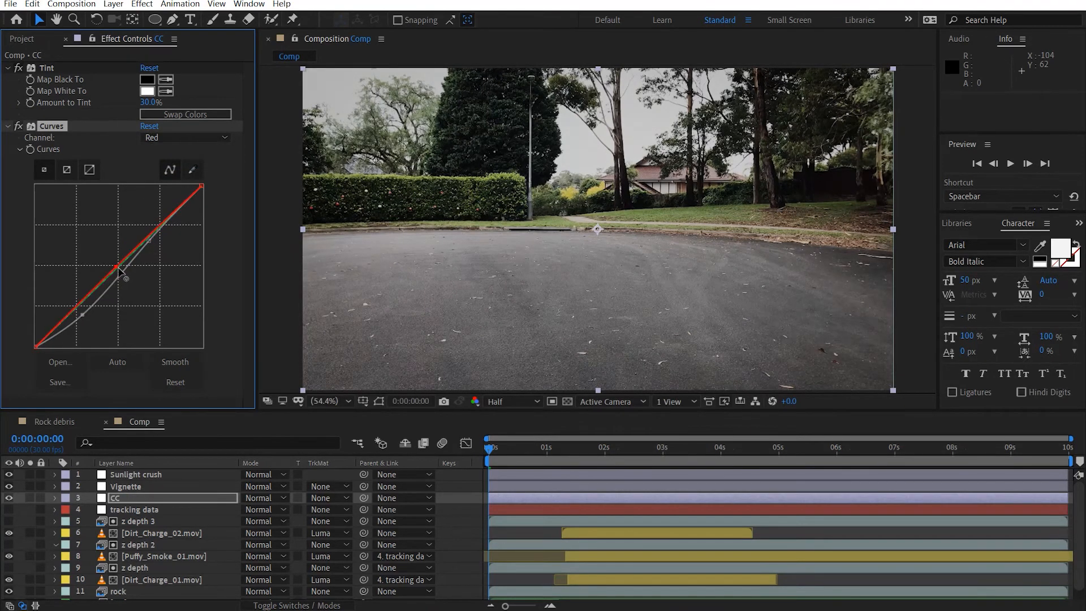
pyautogui.moveTo(118, 268); pyautogui.dragTo(120, 273)
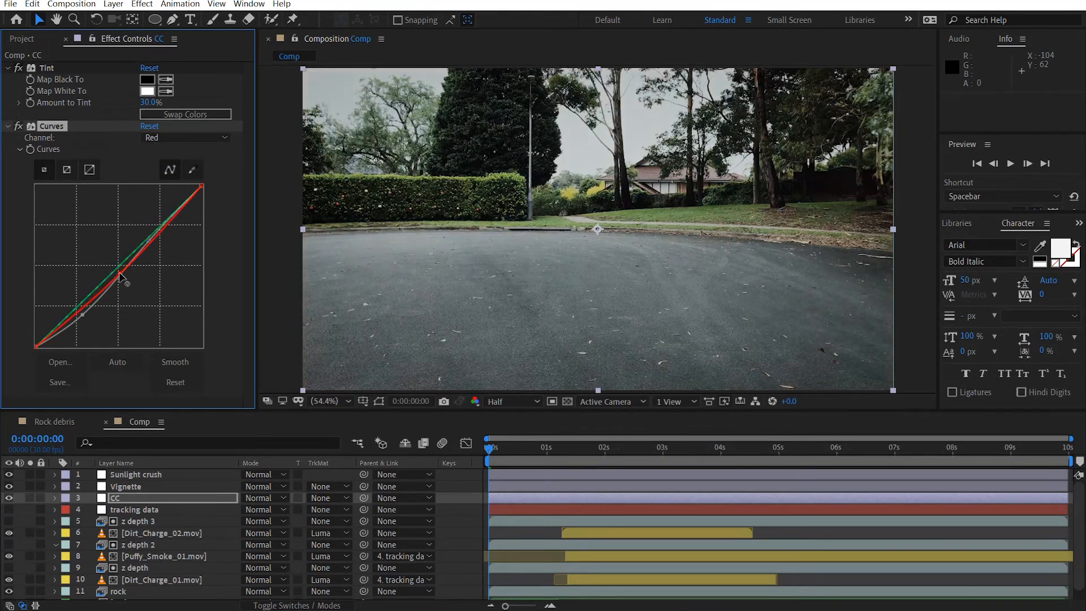
pyautogui.click(172, 138)
pyautogui.click(173, 191)
pyautogui.moveTo(118, 268); pyautogui.dragTo(117, 264)
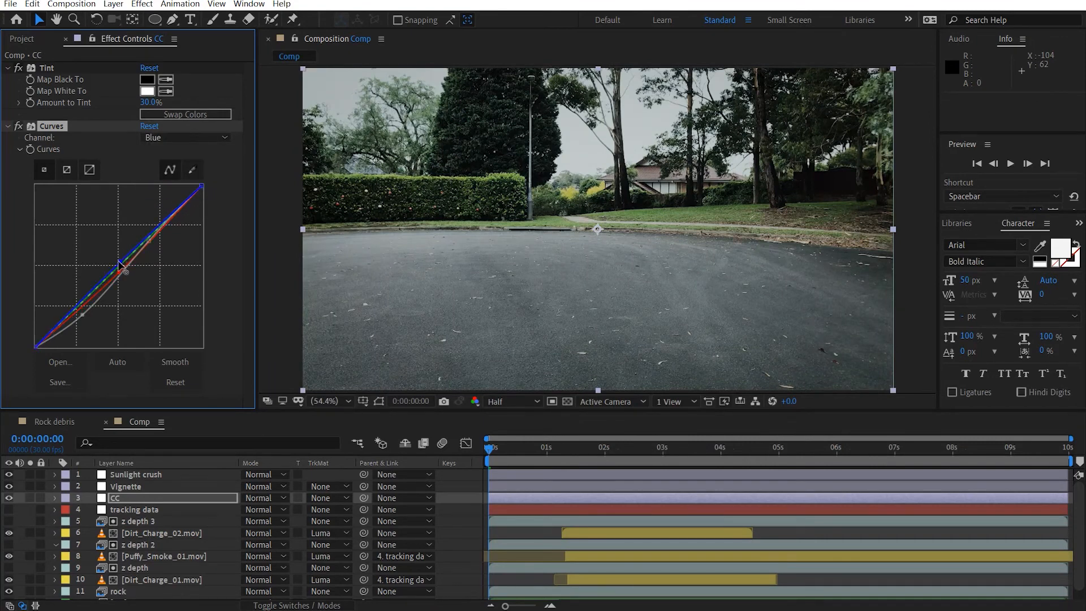
pyautogui.click(161, 140)
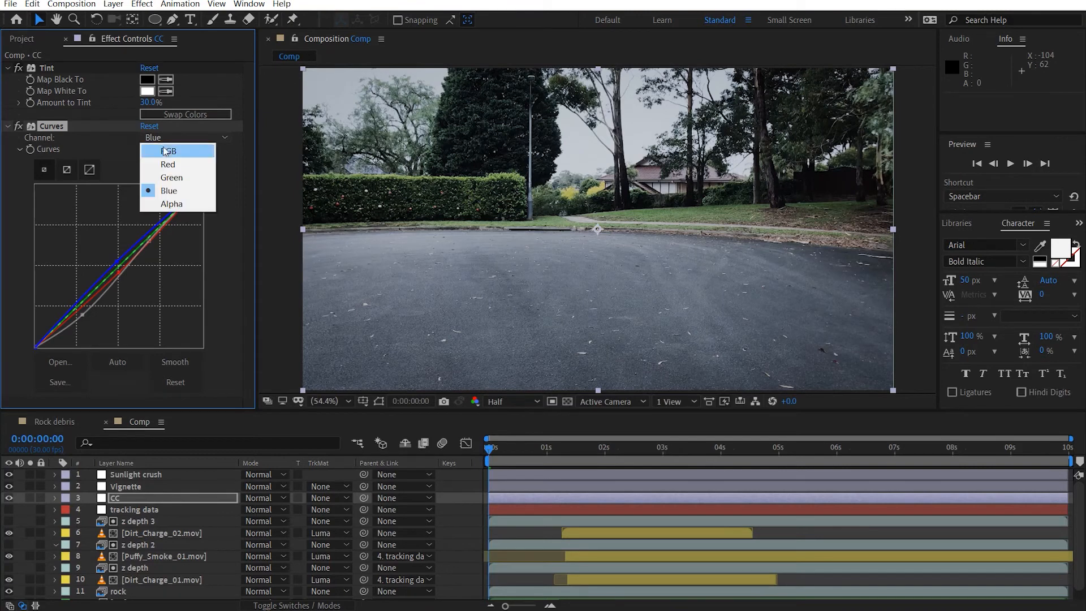
# Add a second Tint effect below Curves on the CC layer and set its Amount to Tint to 20%.
pyautogui.click(8, 126)
pyautogui.click(7, 68)
pyautogui.click(19, 128)
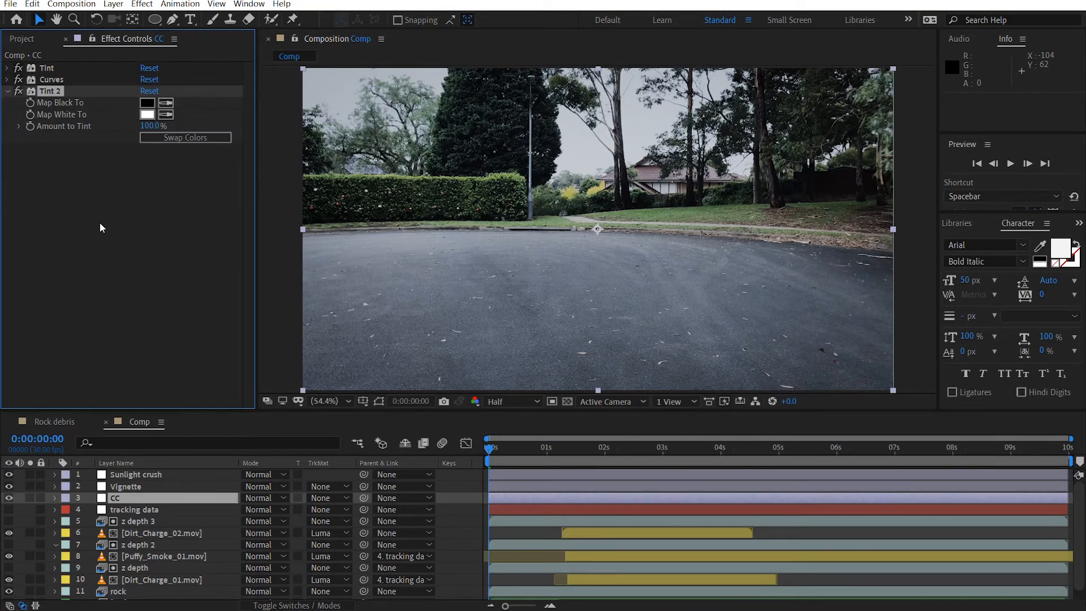
pyautogui.click(149, 126)
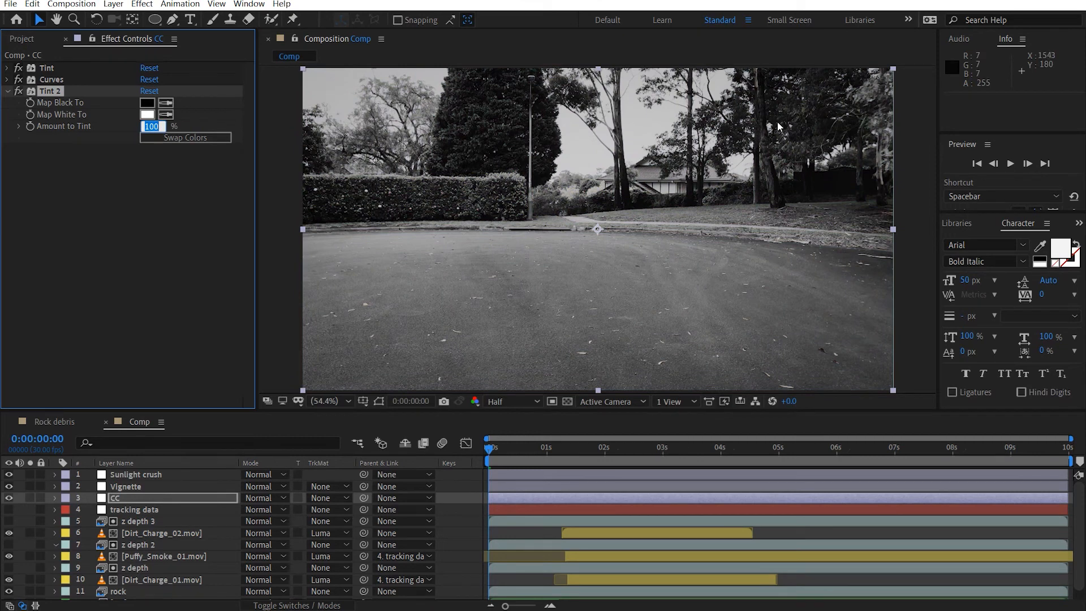
pyautogui.write('15')
pyautogui.press('Return')
pyautogui.moveTo(148, 126); pyautogui.dragTo(153, 126)
pyautogui.click(152, 126)
pyautogui.write('20')
pyautogui.press('Return')
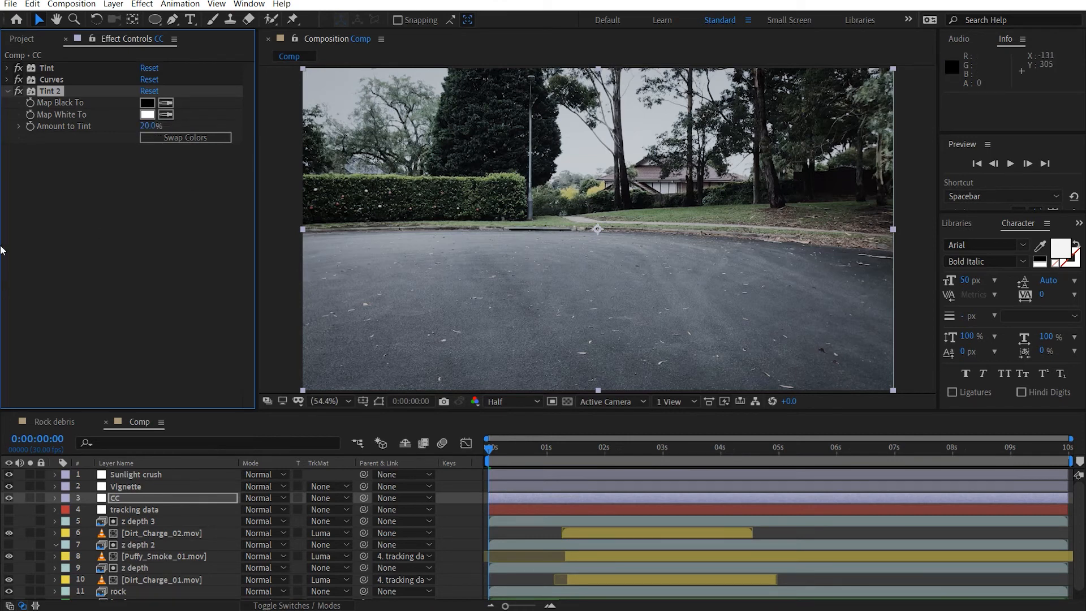
pyautogui.click(7, 91)
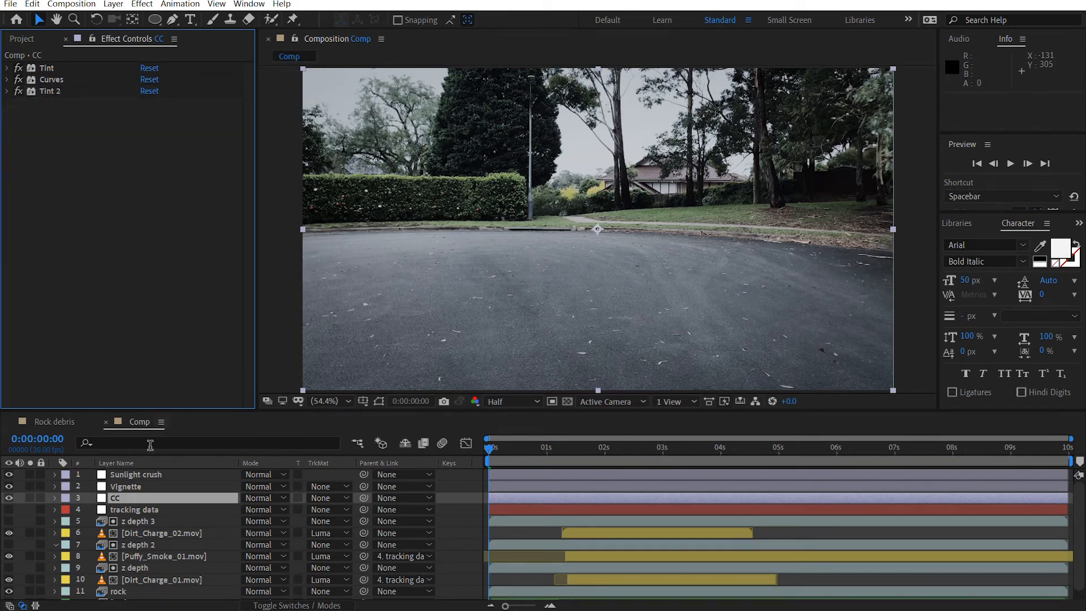
# Draw a rectangular mask over the upper part of the frame on the Sunlight crush layer and feather it 167 pixels.
pyautogui.click(135, 475)
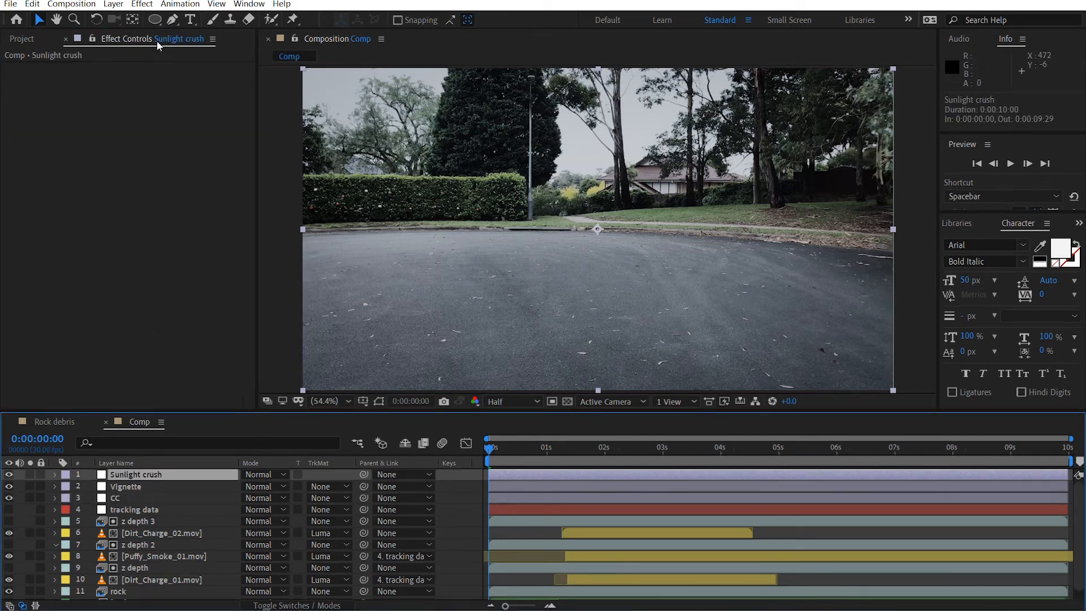
pyautogui.moveTo(155, 20); pyautogui.dragTo(229, 20)
pyautogui.moveTo(465, 215); pyautogui.dragTo(466, 259)
pyautogui.moveTo(287, 102); pyautogui.dragTo(909, 243)
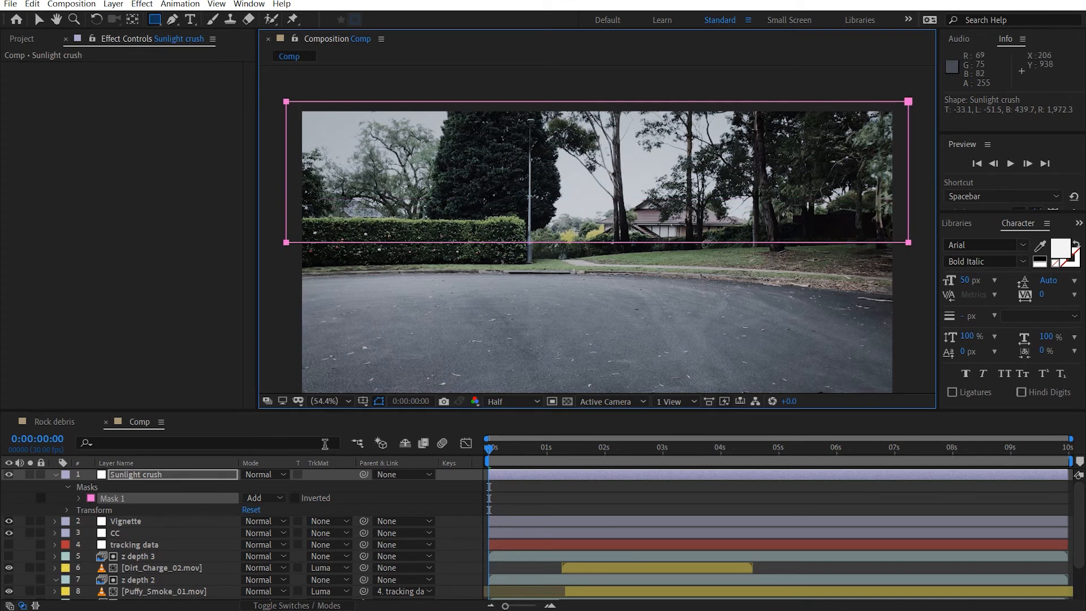
pyautogui.press('f')
pyautogui.moveTo(263, 502); pyautogui.dragTo(358, 503)
# Apply Curves to the Sunlight crush layer and lower the RGB curve's white point slightly to dim the sky highlights.
pyautogui.hotkey('ctrl', 'space')
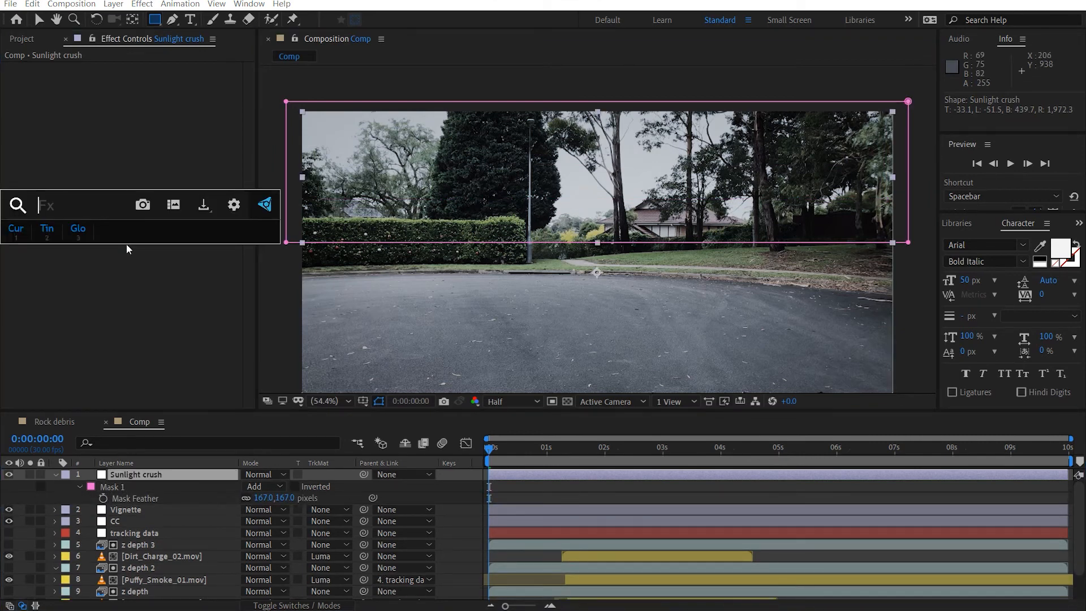
pyautogui.press('1')
pyautogui.press('v')
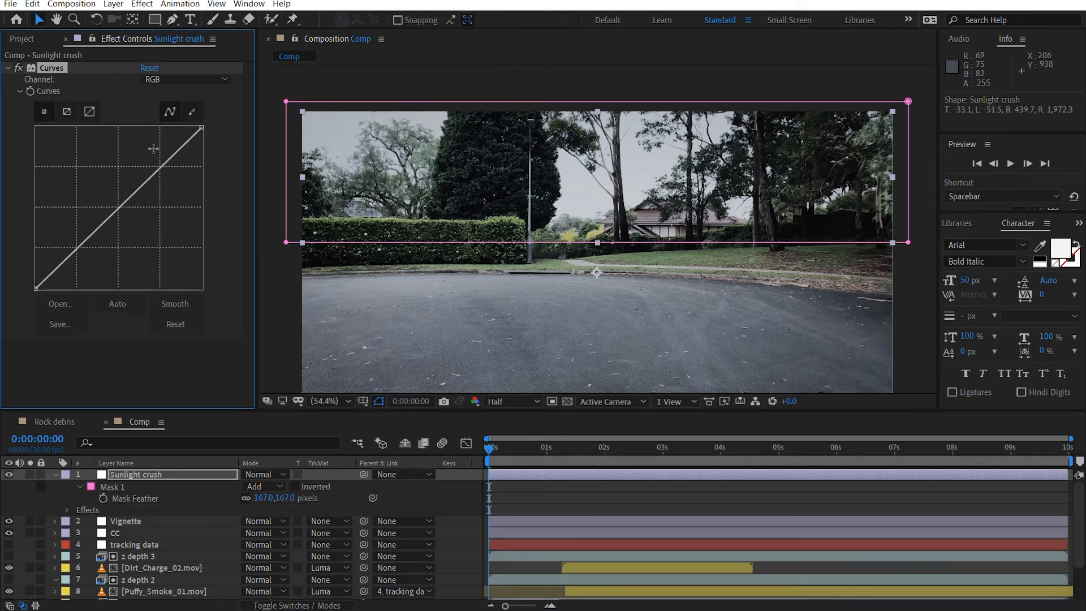
pyautogui.moveTo(201, 127)
pyautogui.mouseDown()
pyautogui.moveTo(206, 159)
pyautogui.moveTo(202, 144)
pyautogui.mouseUp()
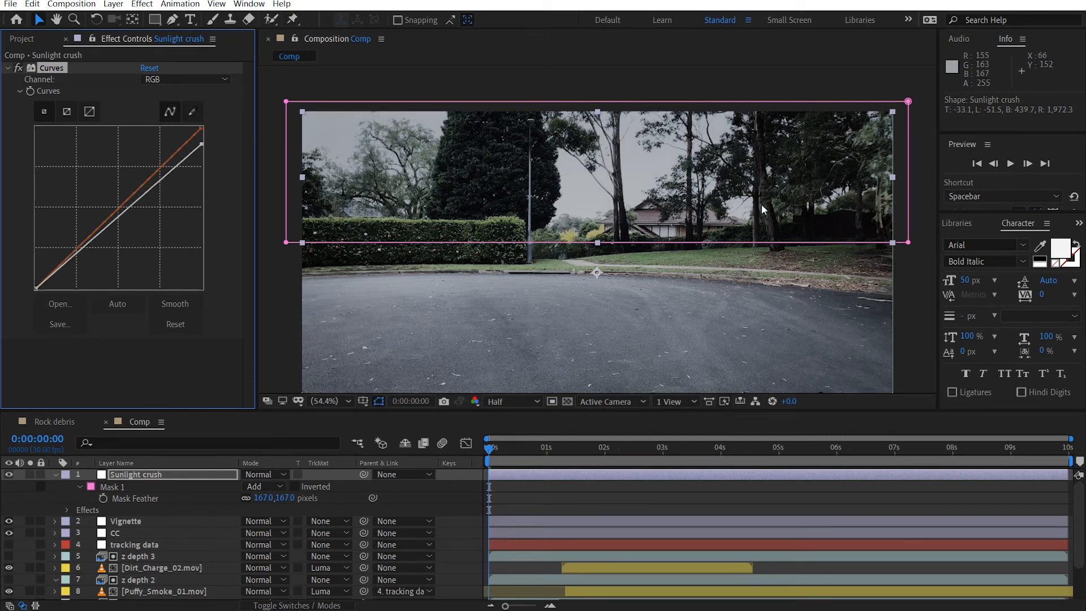
pyautogui.click(914, 292)
pyautogui.moveTo(592, 316); pyautogui.dragTo(612, 278)
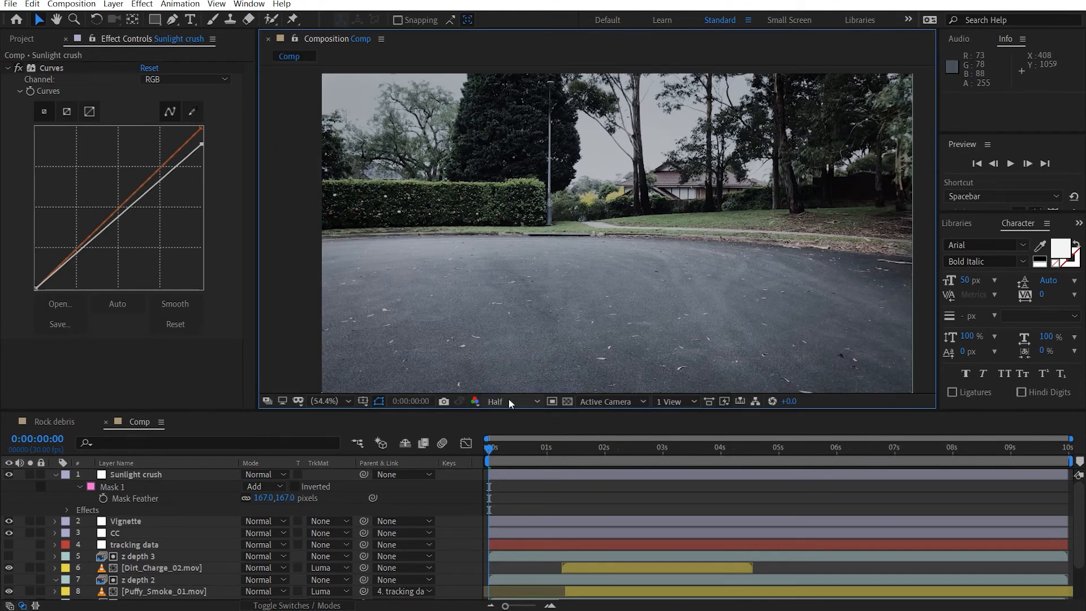
# Collapse the Sunlight crush layer's properties and preview the graded composition from the first frame.
pyautogui.click(509, 401)
pyautogui.click(348, 401)
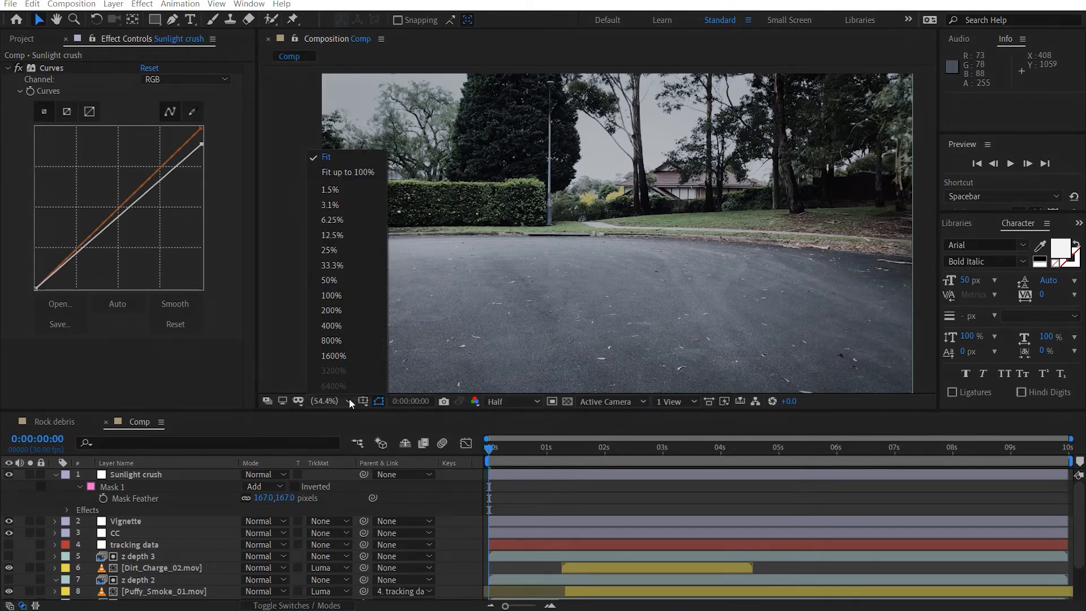
pyautogui.click(346, 164)
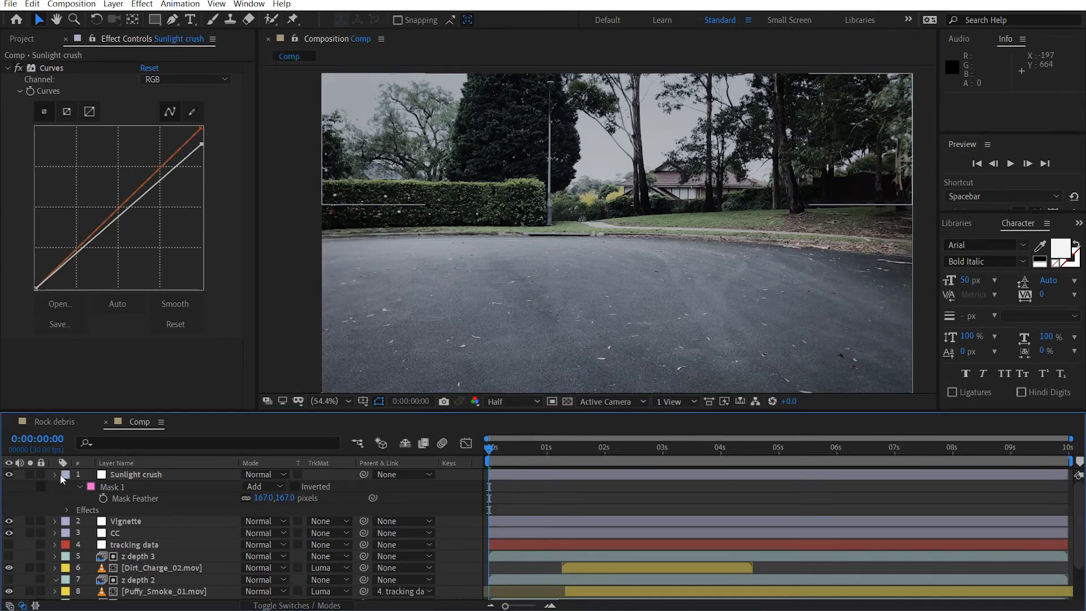
pyautogui.click(56, 474)
pyautogui.scroll(-1, 181, 532)
pyautogui.scroll(1, 206, 546)
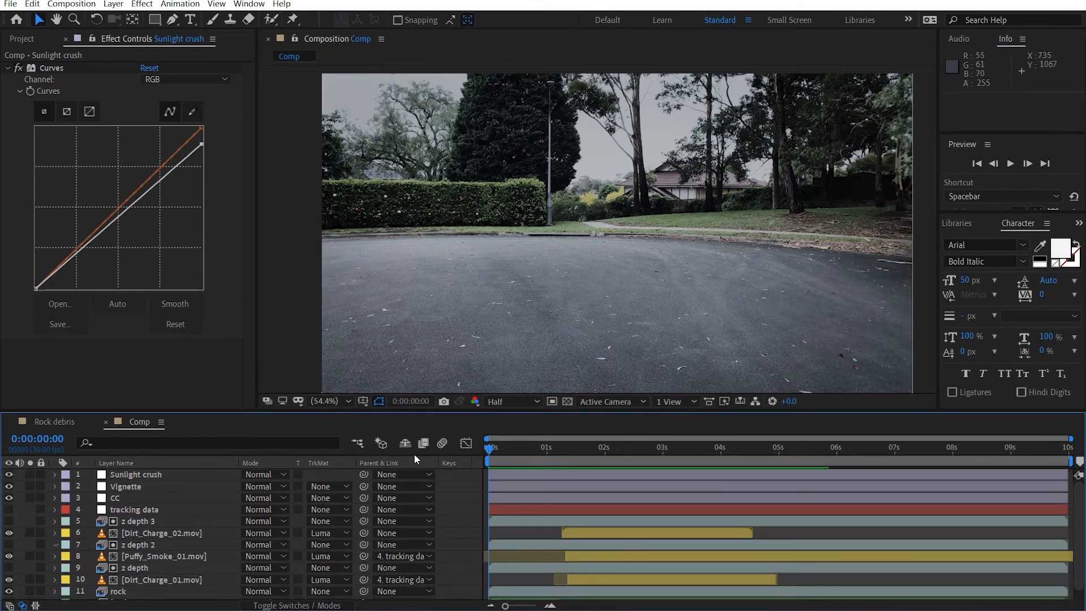
pyautogui.press('space')
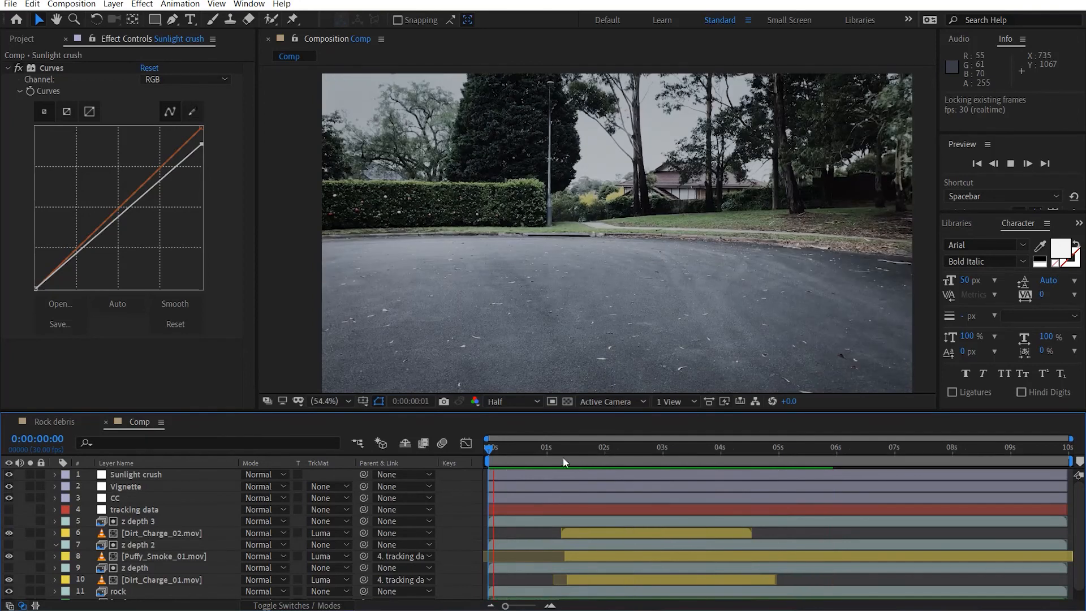
# At 0:00:01:12, parent the Dirt_Charge_02.mov layer to the tracking data layer.
pyautogui.click(561, 454)
pyautogui.moveTo(561, 454); pyautogui.dragTo(570, 454)
pyautogui.click(157, 533)
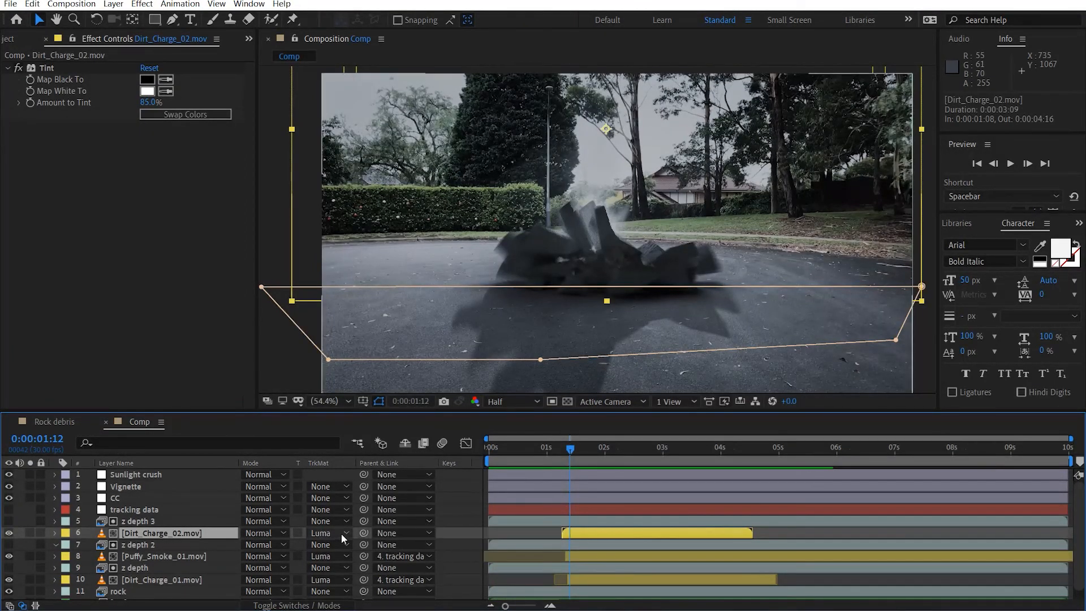
pyautogui.moveTo(361, 535); pyautogui.dragTo(141, 510)
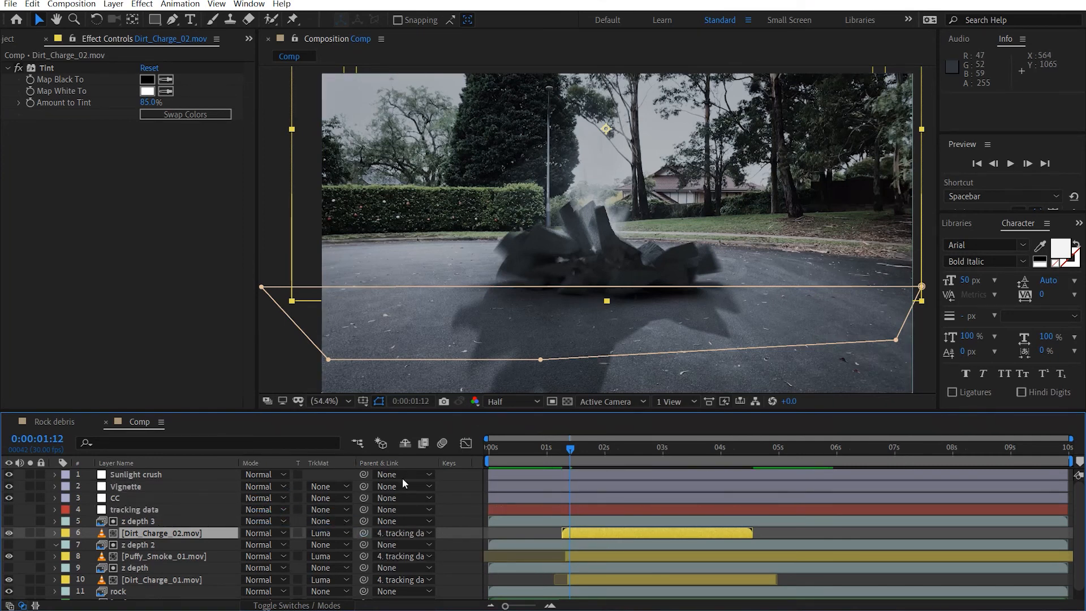
# Time-stretch the Puffy_Smoke_01.mov layer with a stretch factor of 120%.
pyautogui.click(174, 556)
pyautogui.rightClick(175, 555)
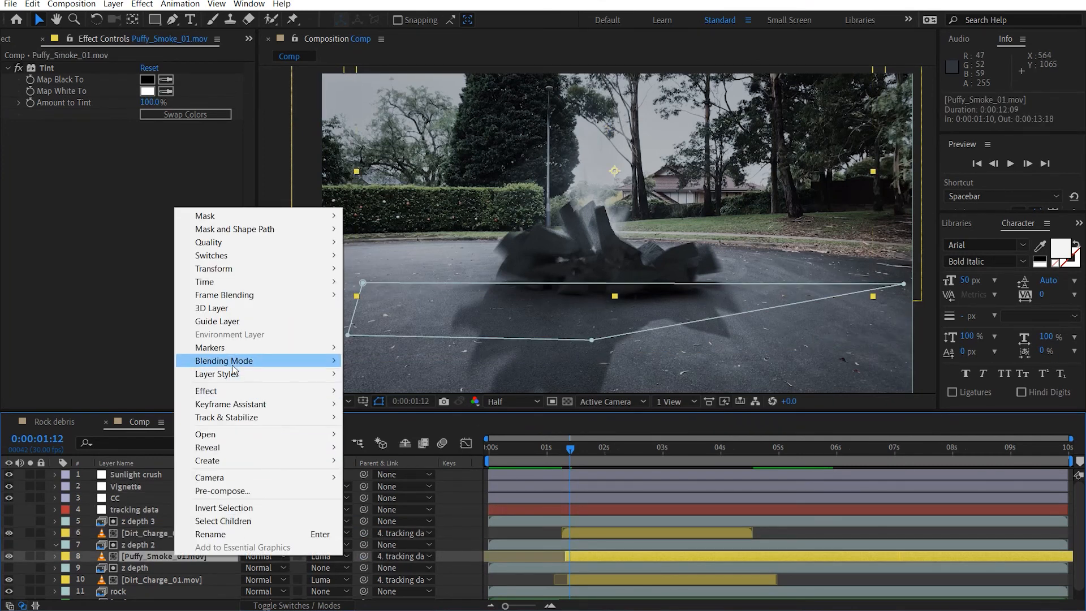
pyautogui.moveTo(215, 286)
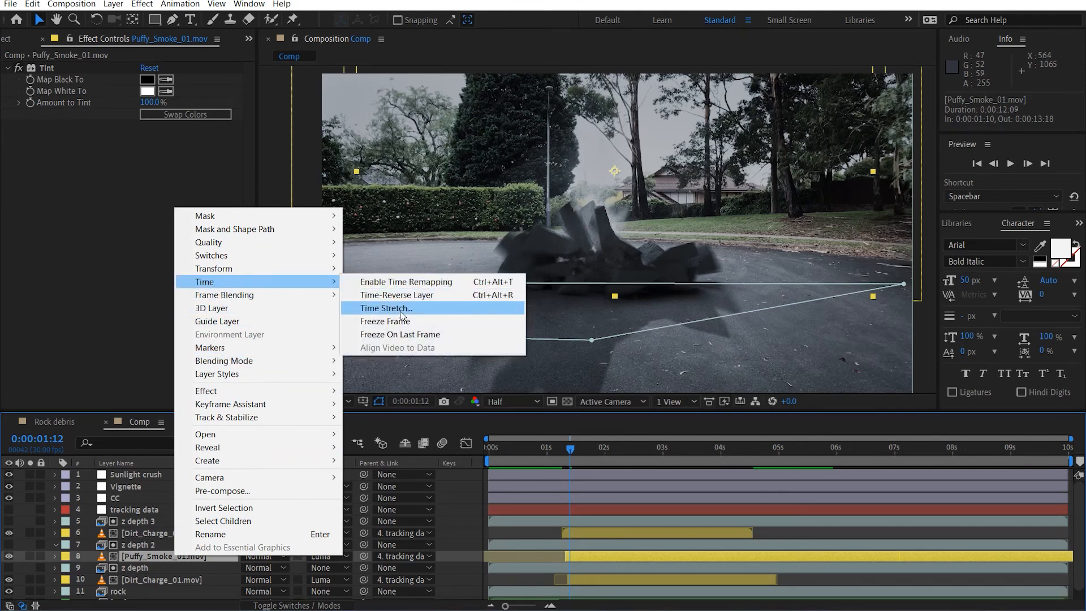
pyautogui.click(391, 308)
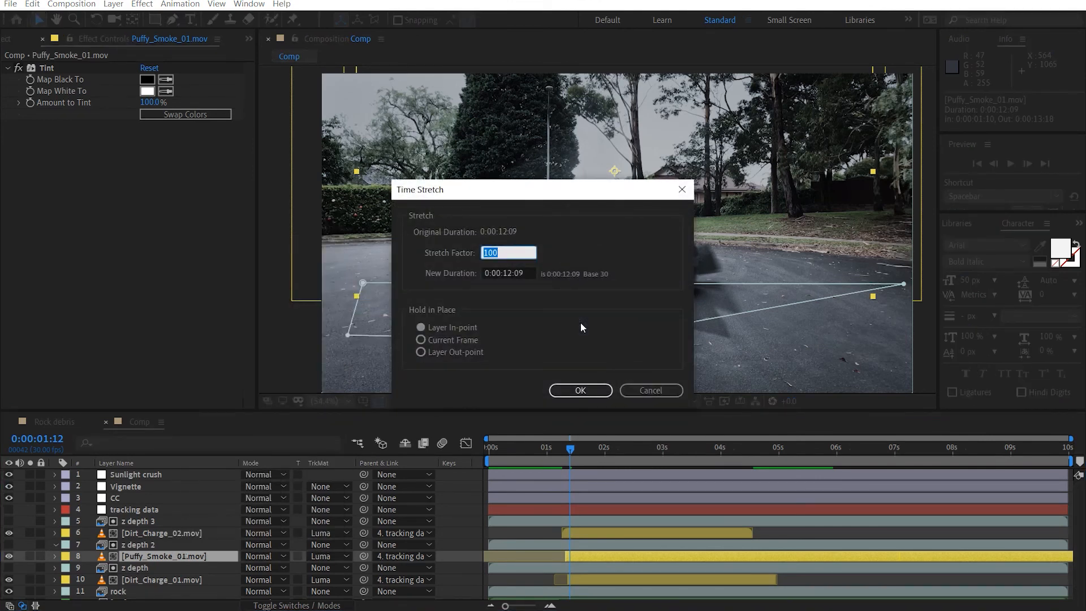
pyautogui.write('120')
pyautogui.press('Return')
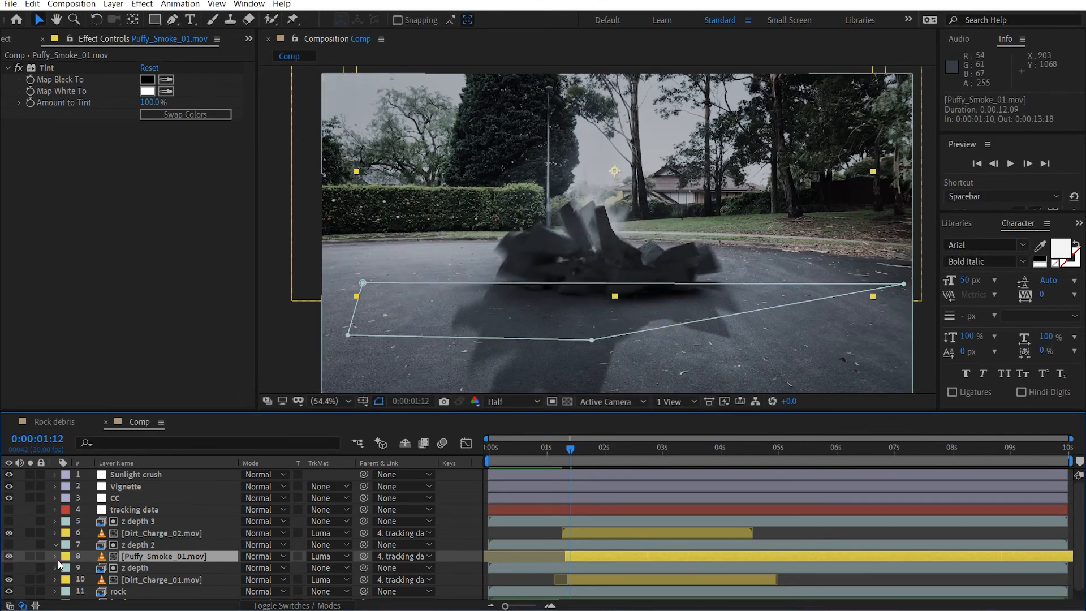
pyautogui.scroll(-1, 193, 514)
pyautogui.scroll(1, 218, 509)
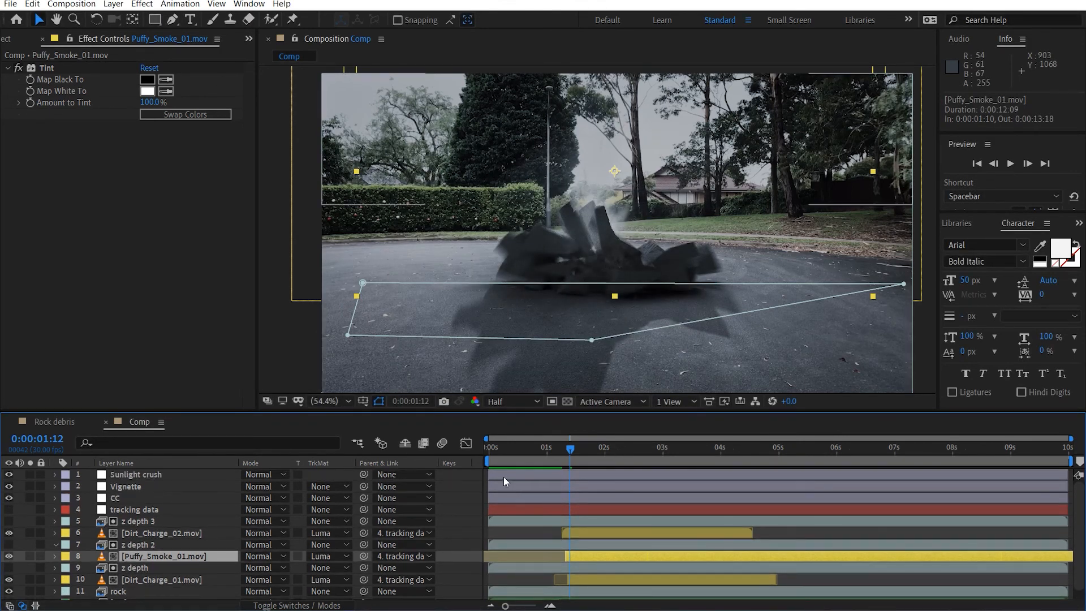
# Play back and scrub the composition from the first frame to check the debris, smoke and grade.
pyautogui.press('Home')
pyautogui.press('space')
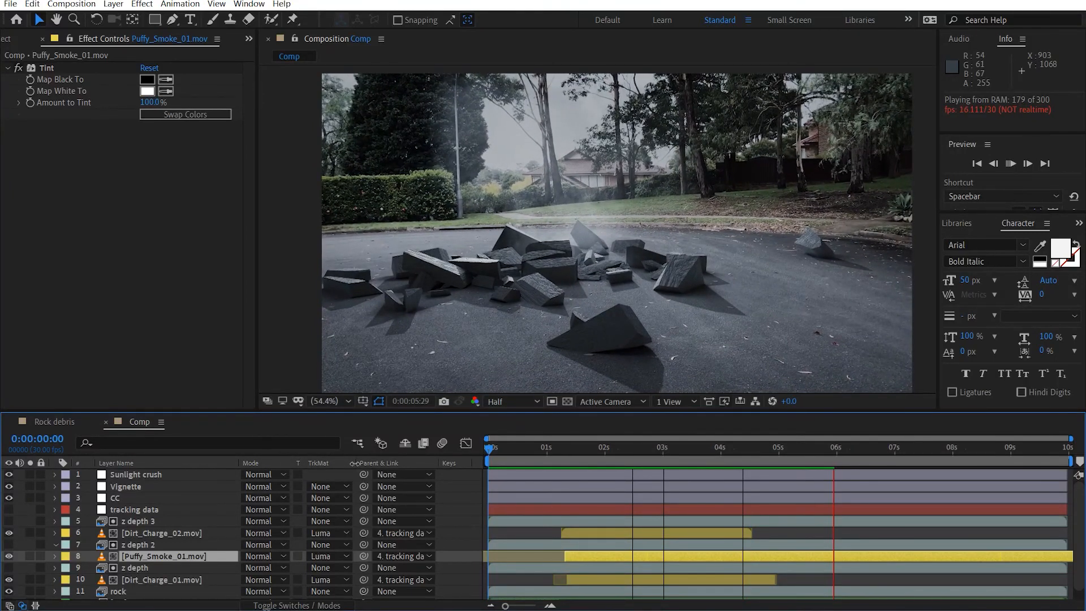
pyautogui.moveTo(532, 449); pyautogui.dragTo(773, 451)
pyautogui.moveTo(705, 453); pyautogui.dragTo(404, 451)
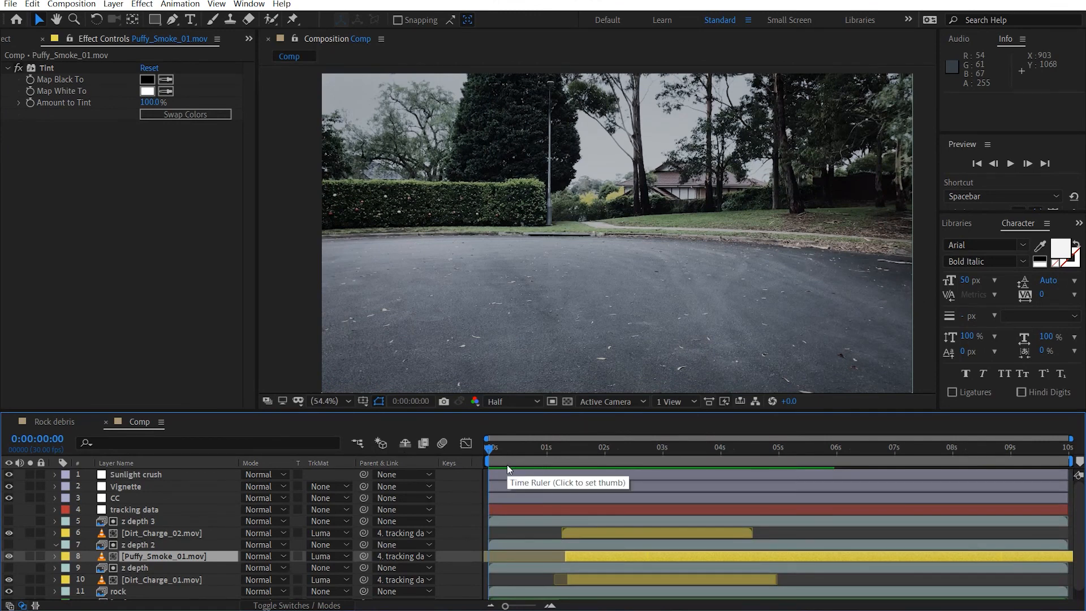
pyautogui.scroll(-1, 124, 543)
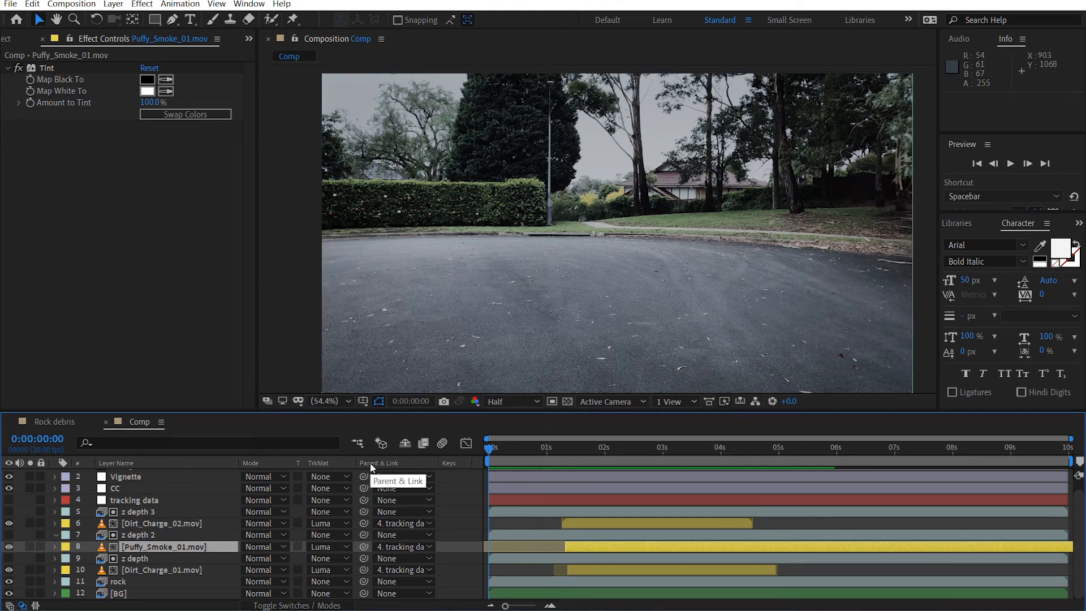
pyautogui.press('space')
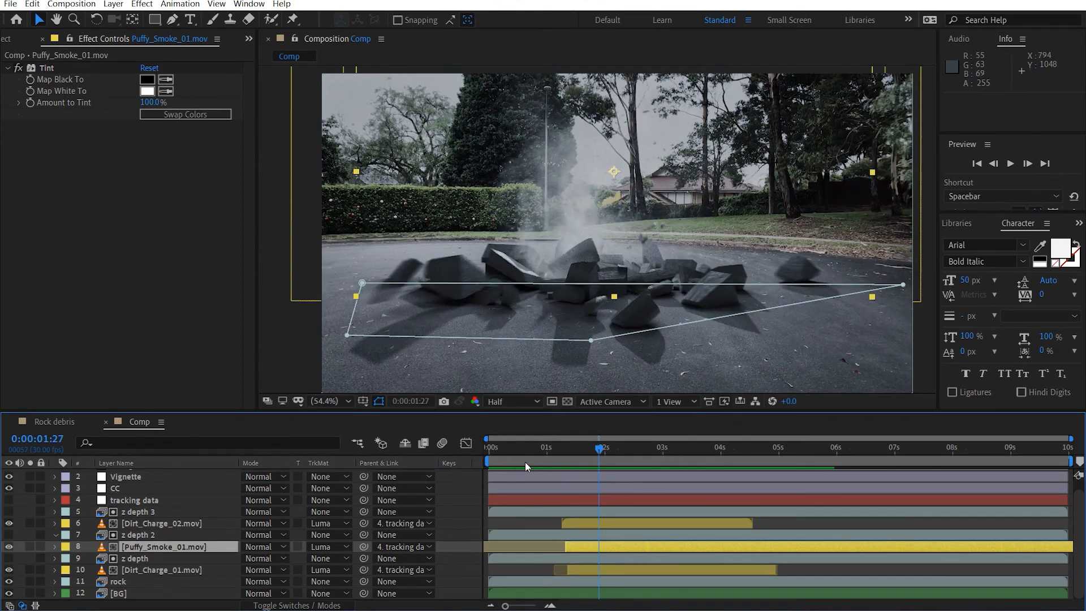
pyautogui.press('space')
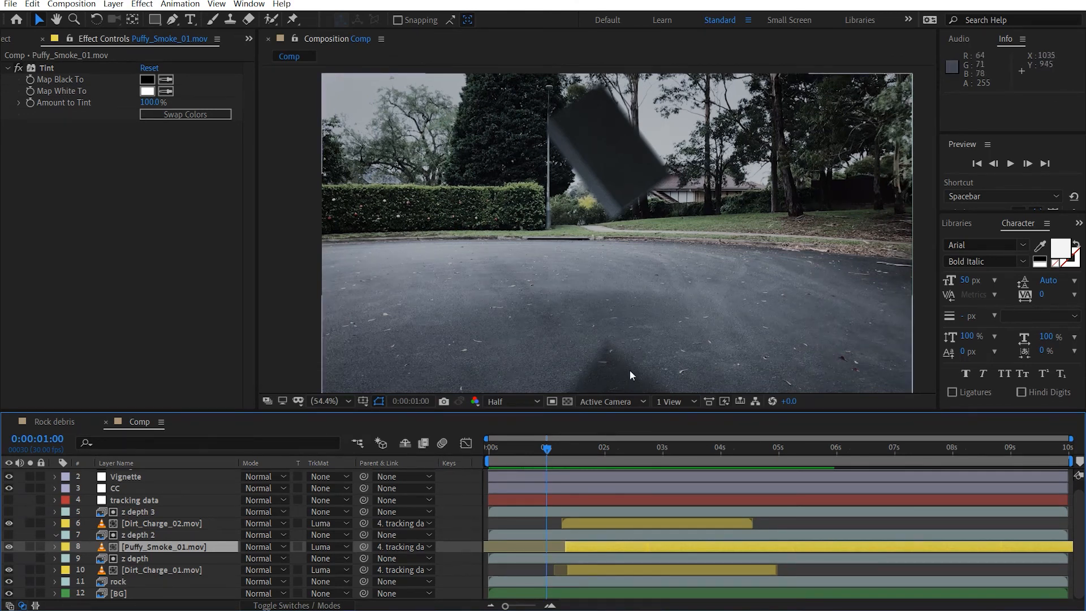